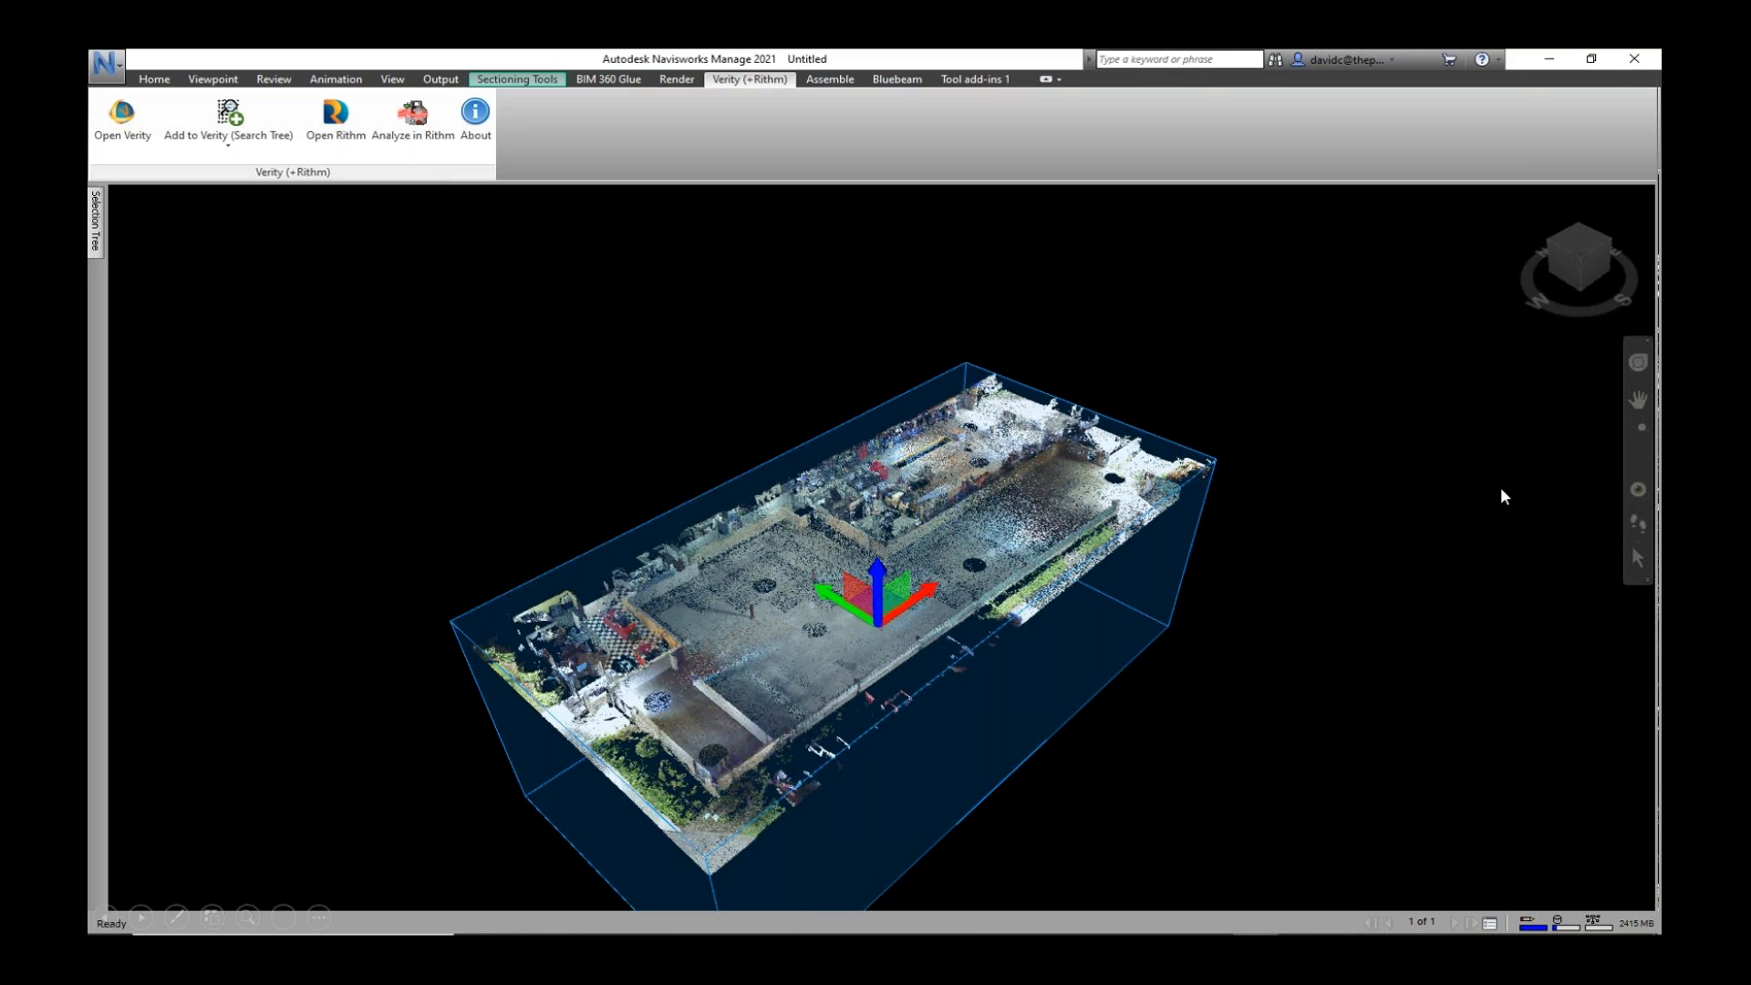
- Switch to Navisworks, bring up the Rithm window and move it aside so the point cloud model shows
key(alt+Tab)
click(1332, 243)
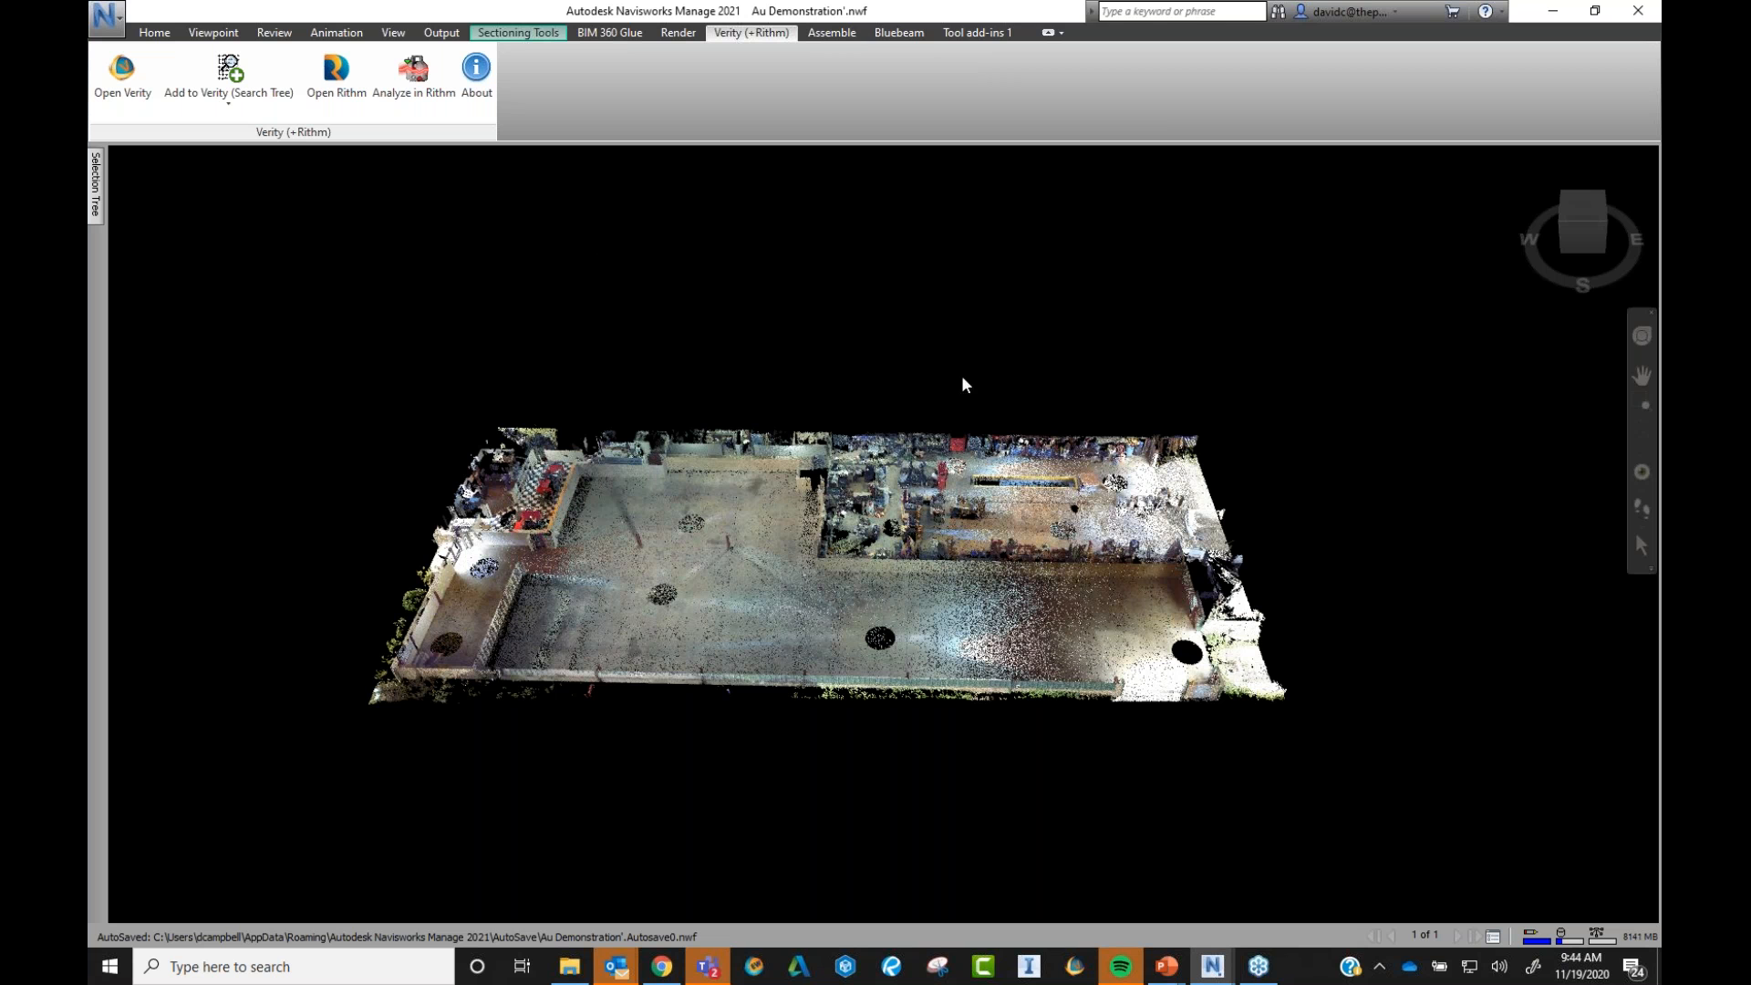
mouse_move(1220, 967)
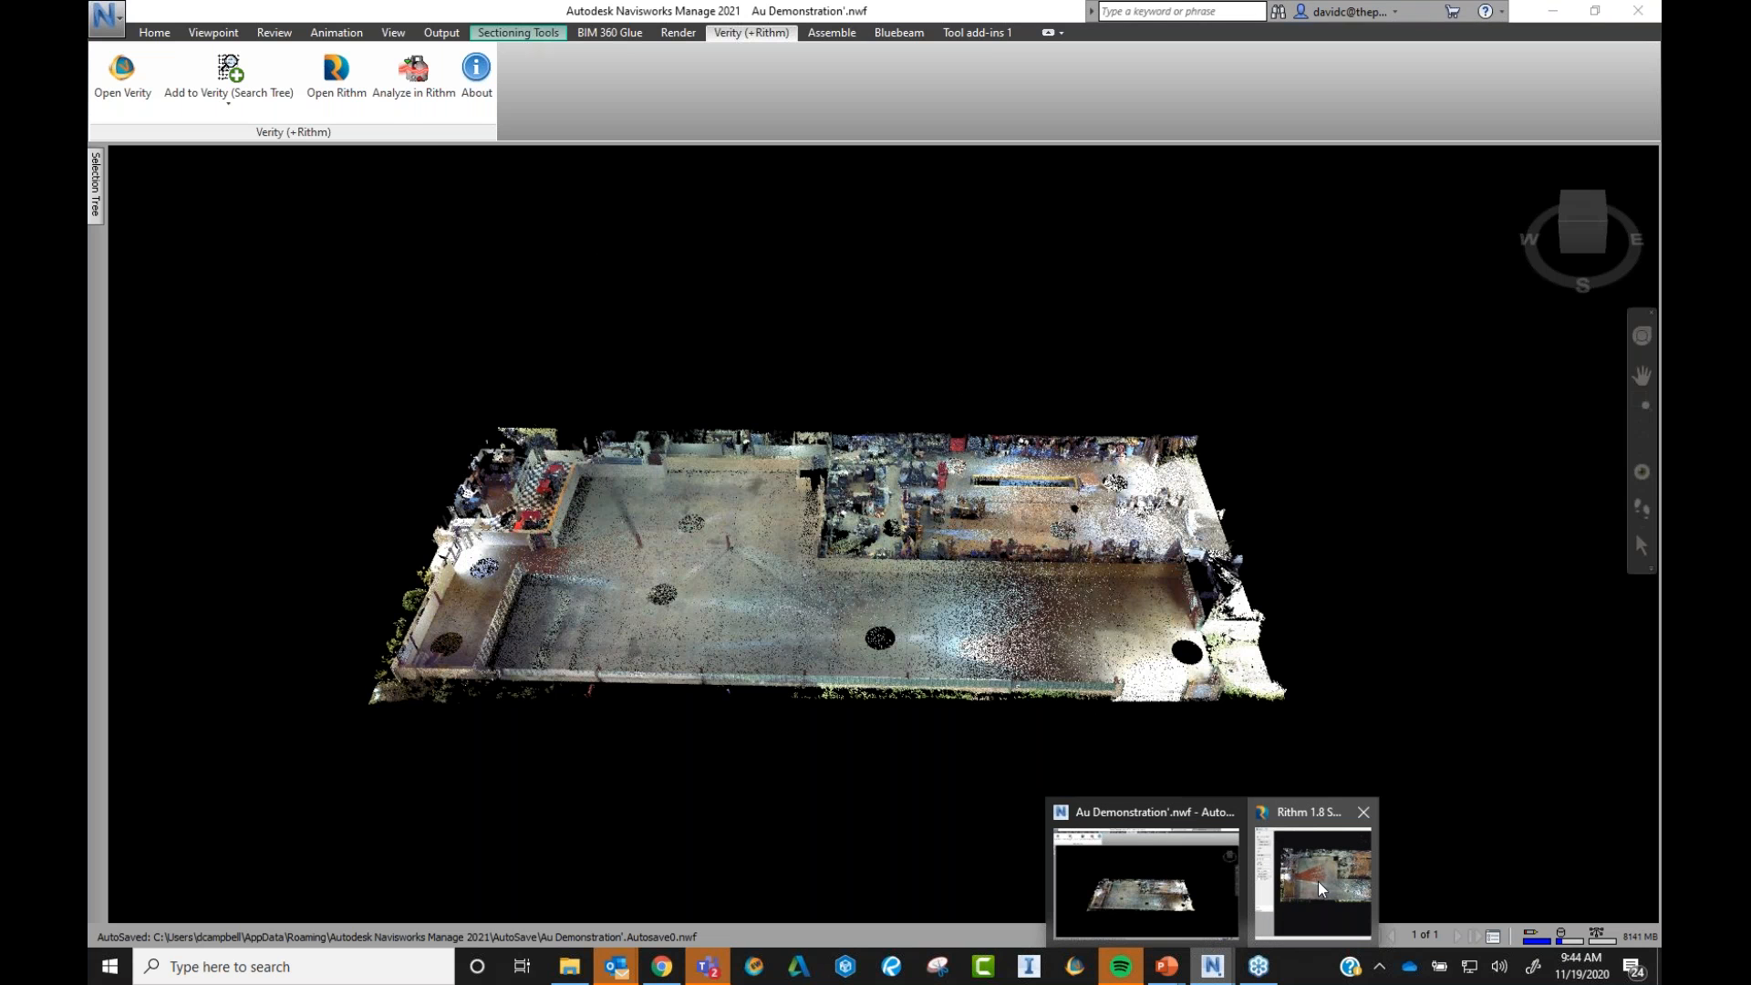
click(1323, 887)
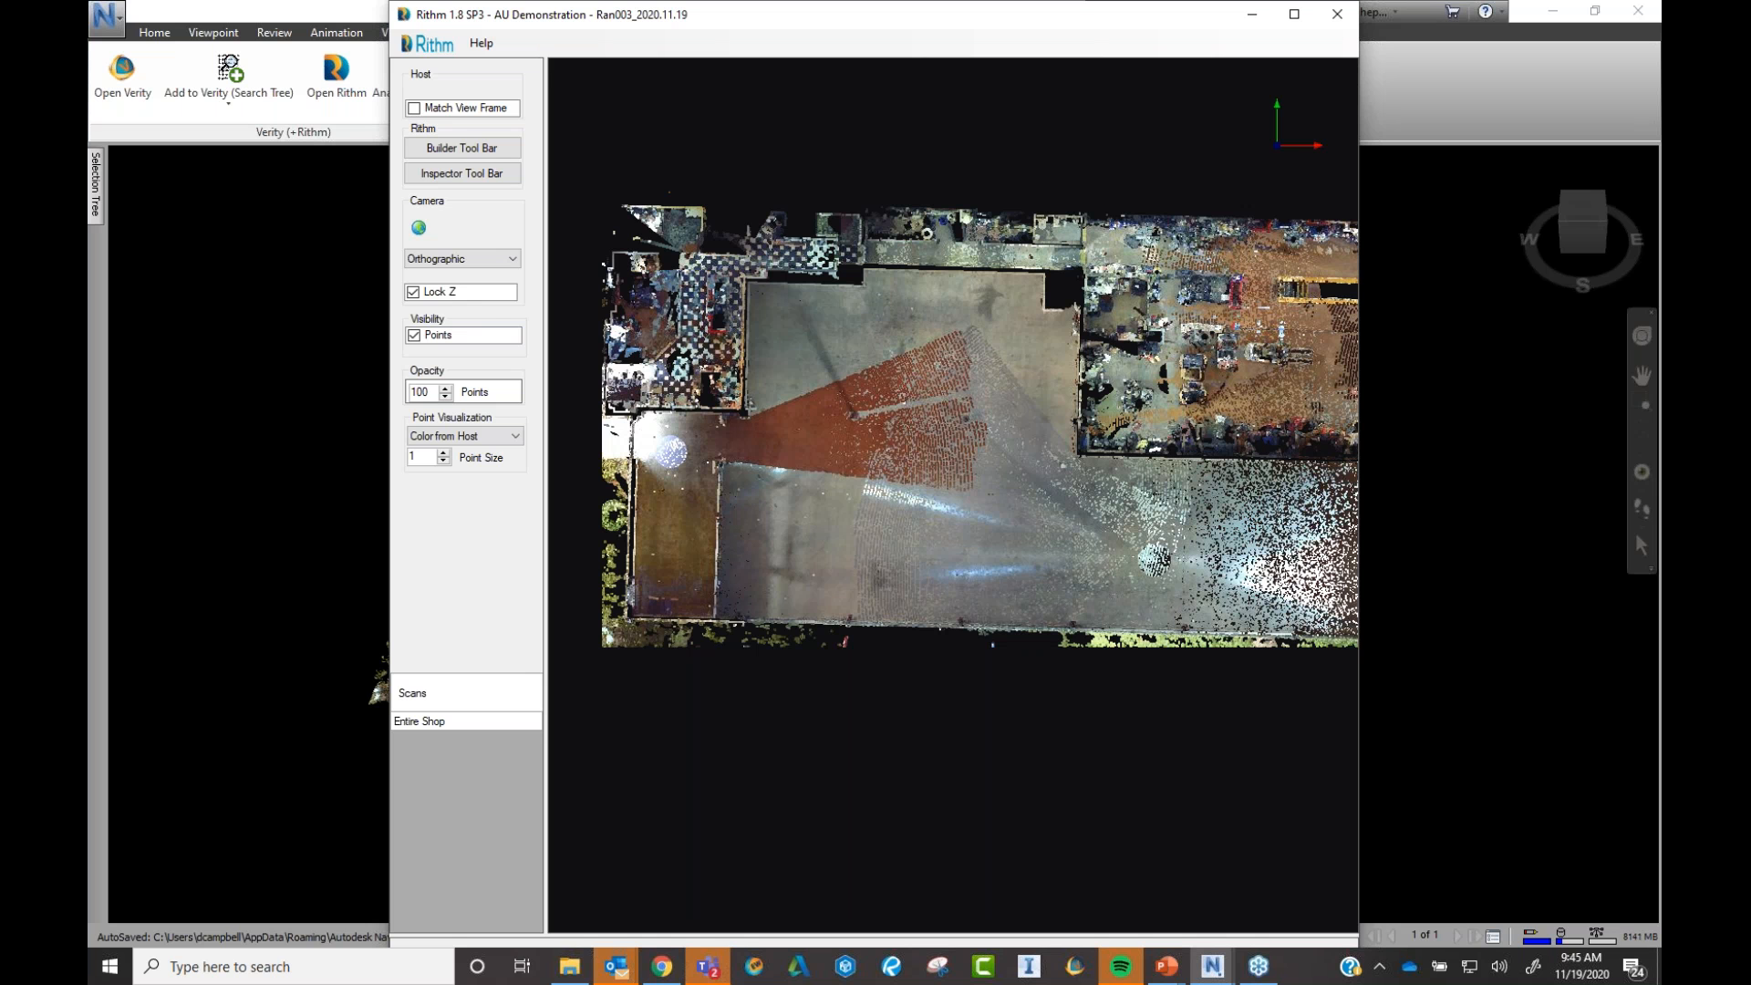
drag(577, 29, 853, 28)
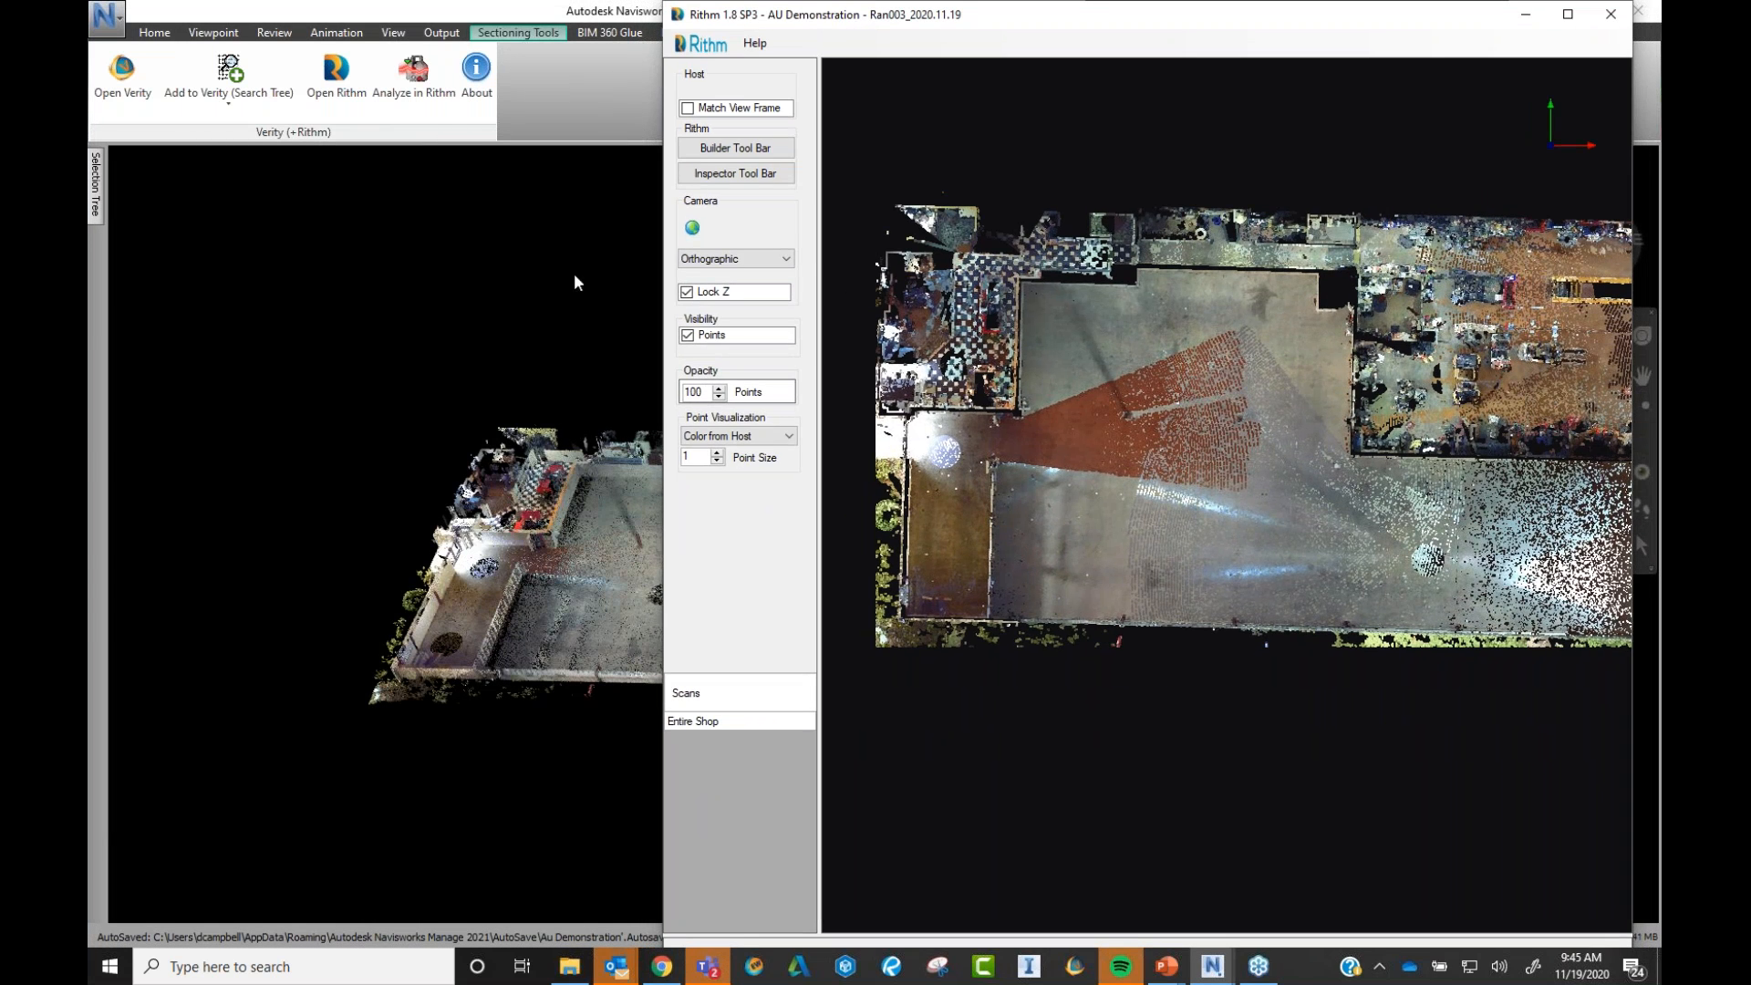
- Return to the Navisworks model and examine the sectioned shop point cloud from a closer, steeper angle
click(534, 315)
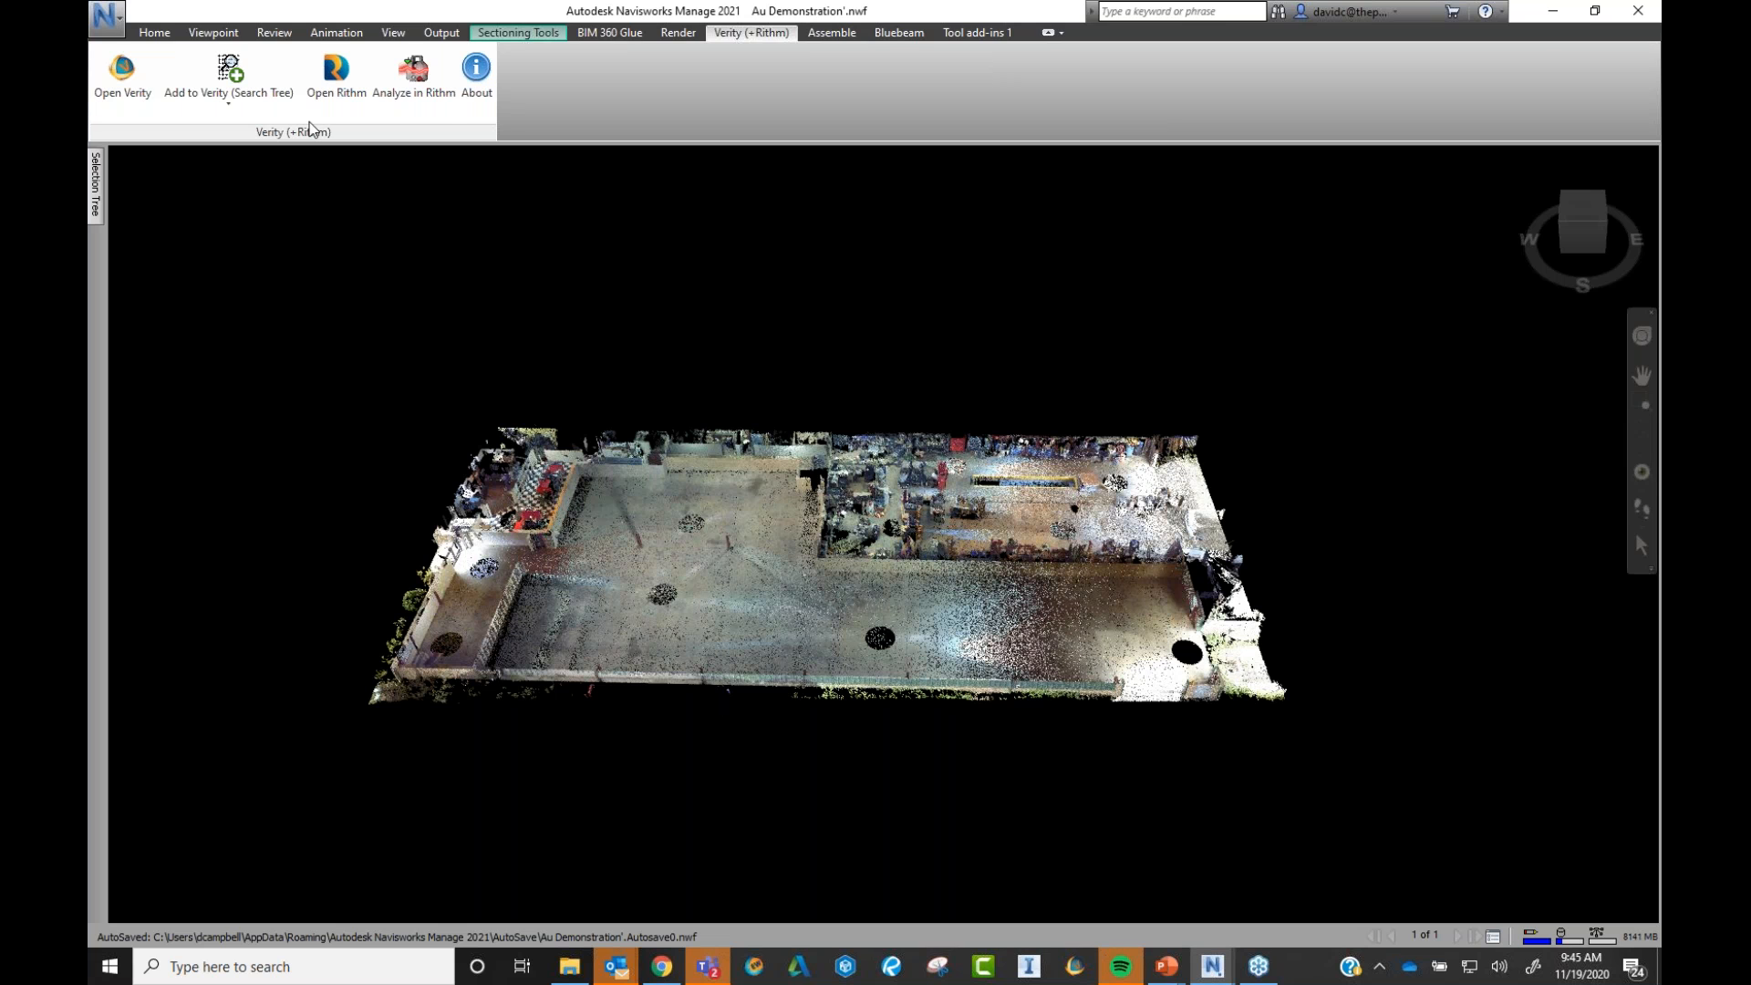
click(152, 33)
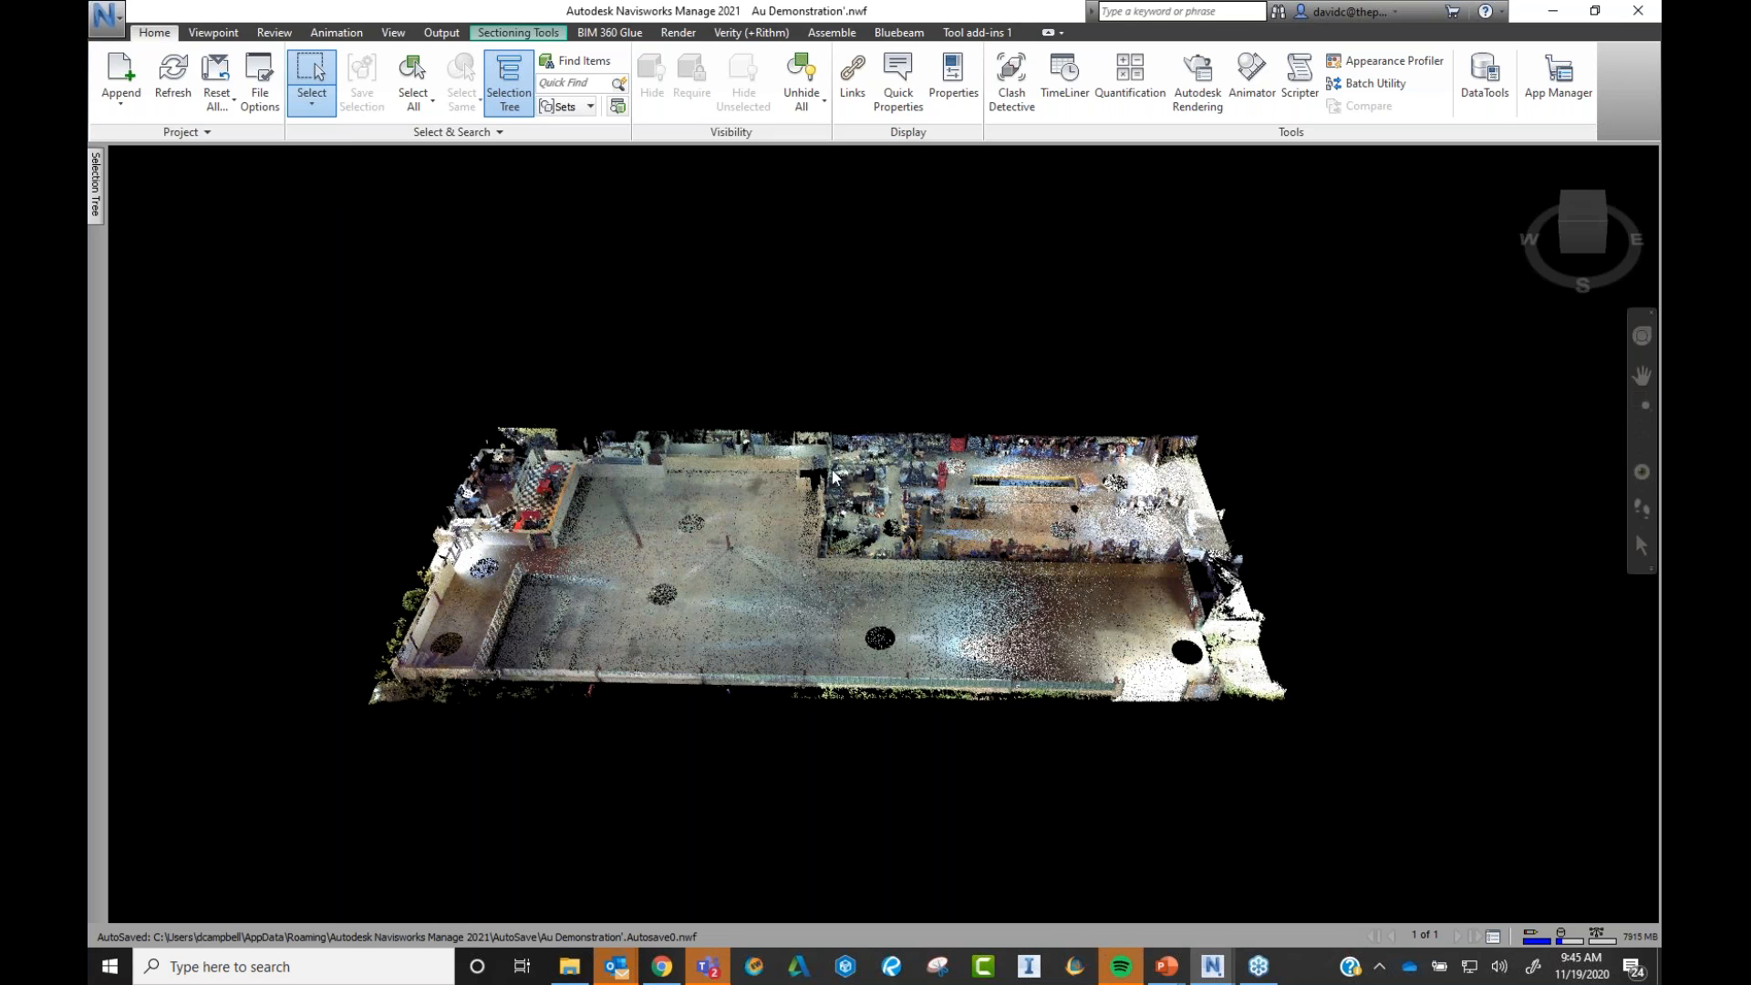
click(219, 33)
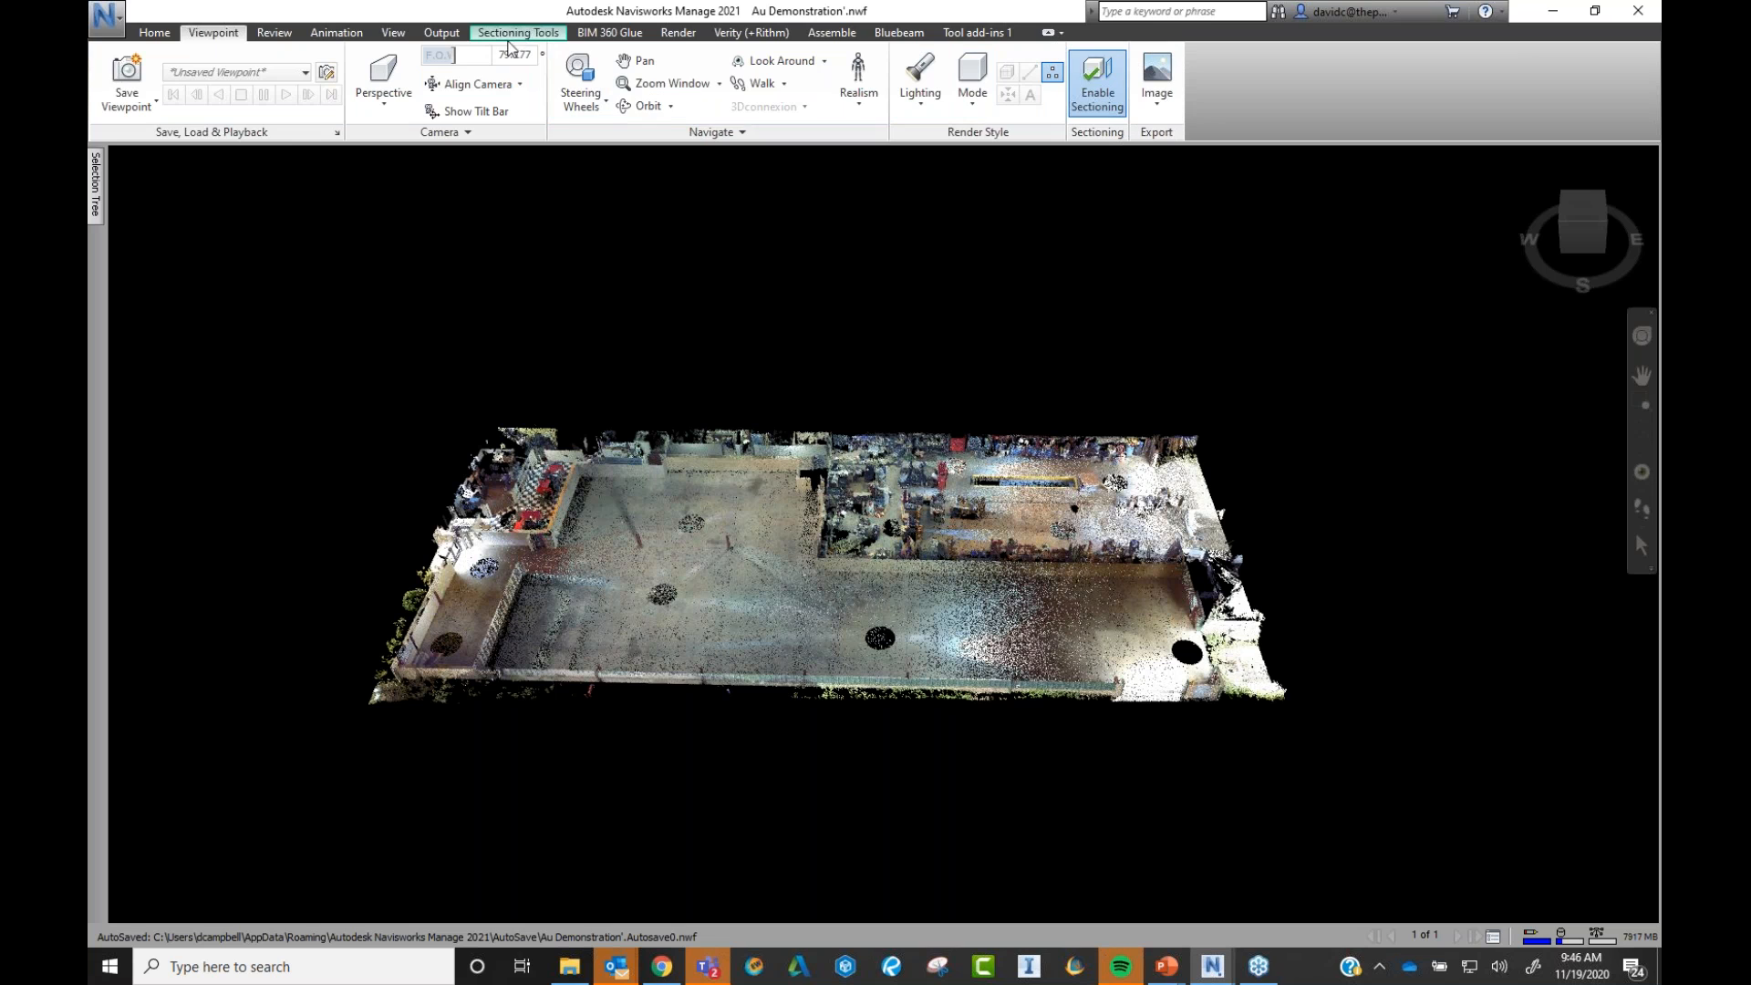
click(547, 34)
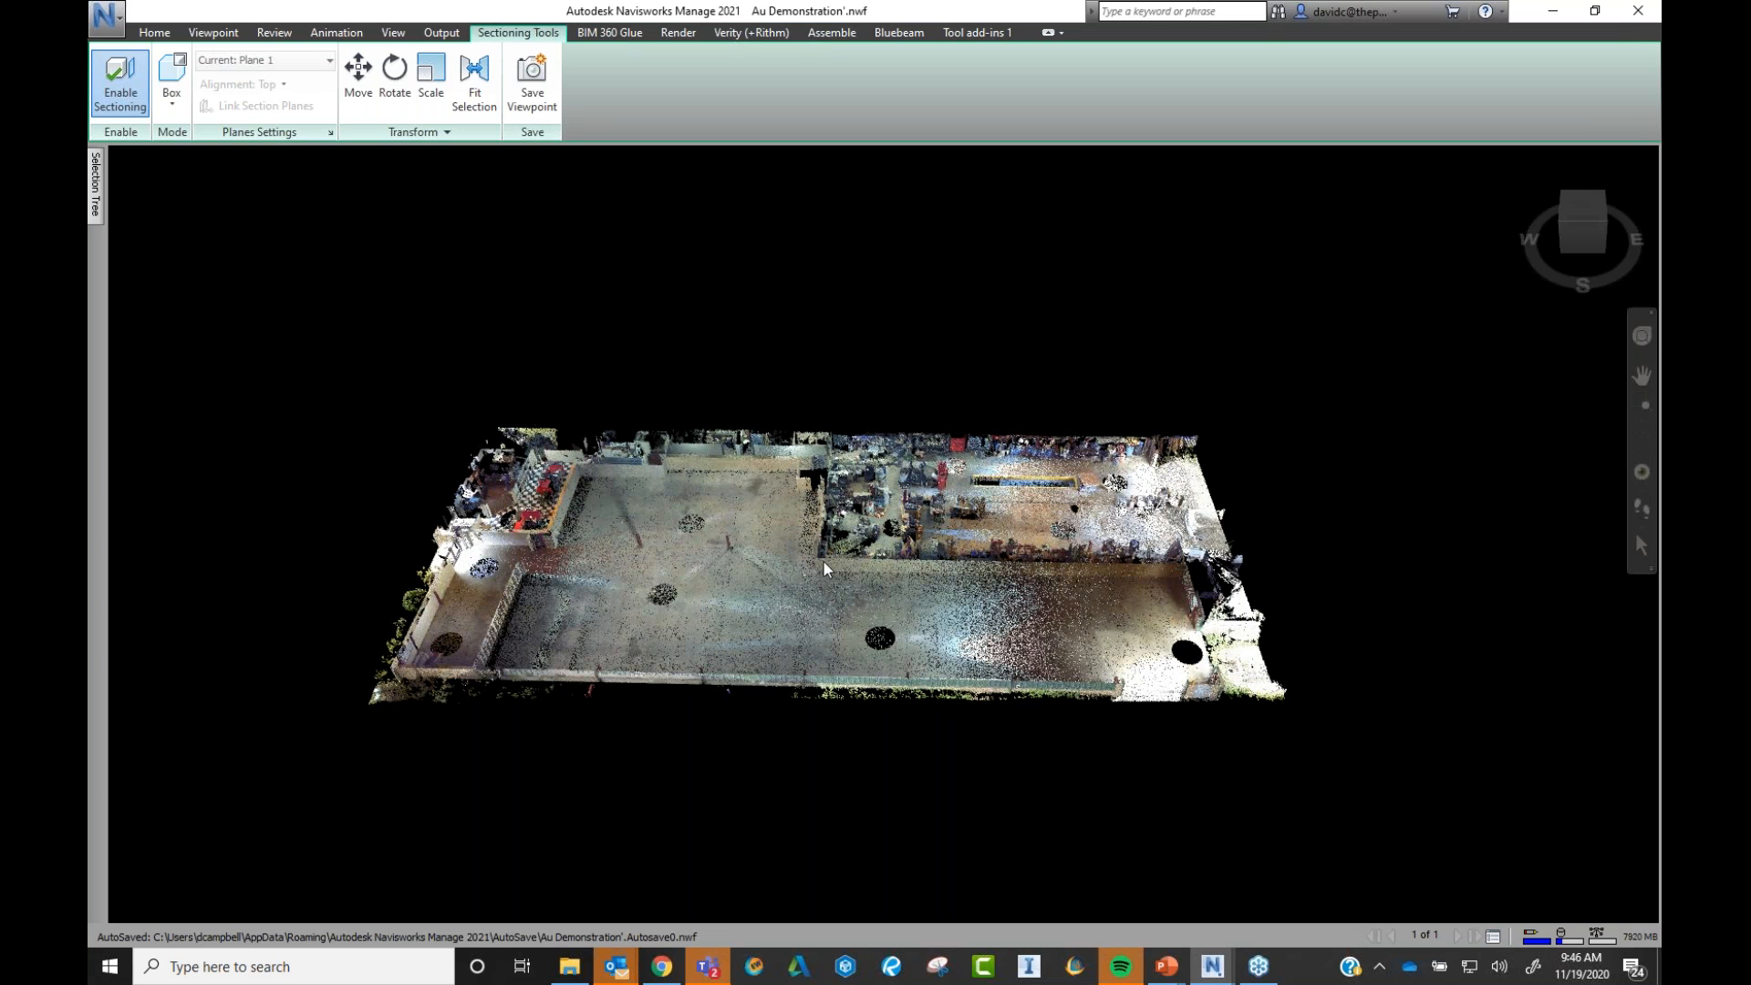
scroll(823, 569, up, 5)
shift+middle_drag(823, 569, 1333, 583)
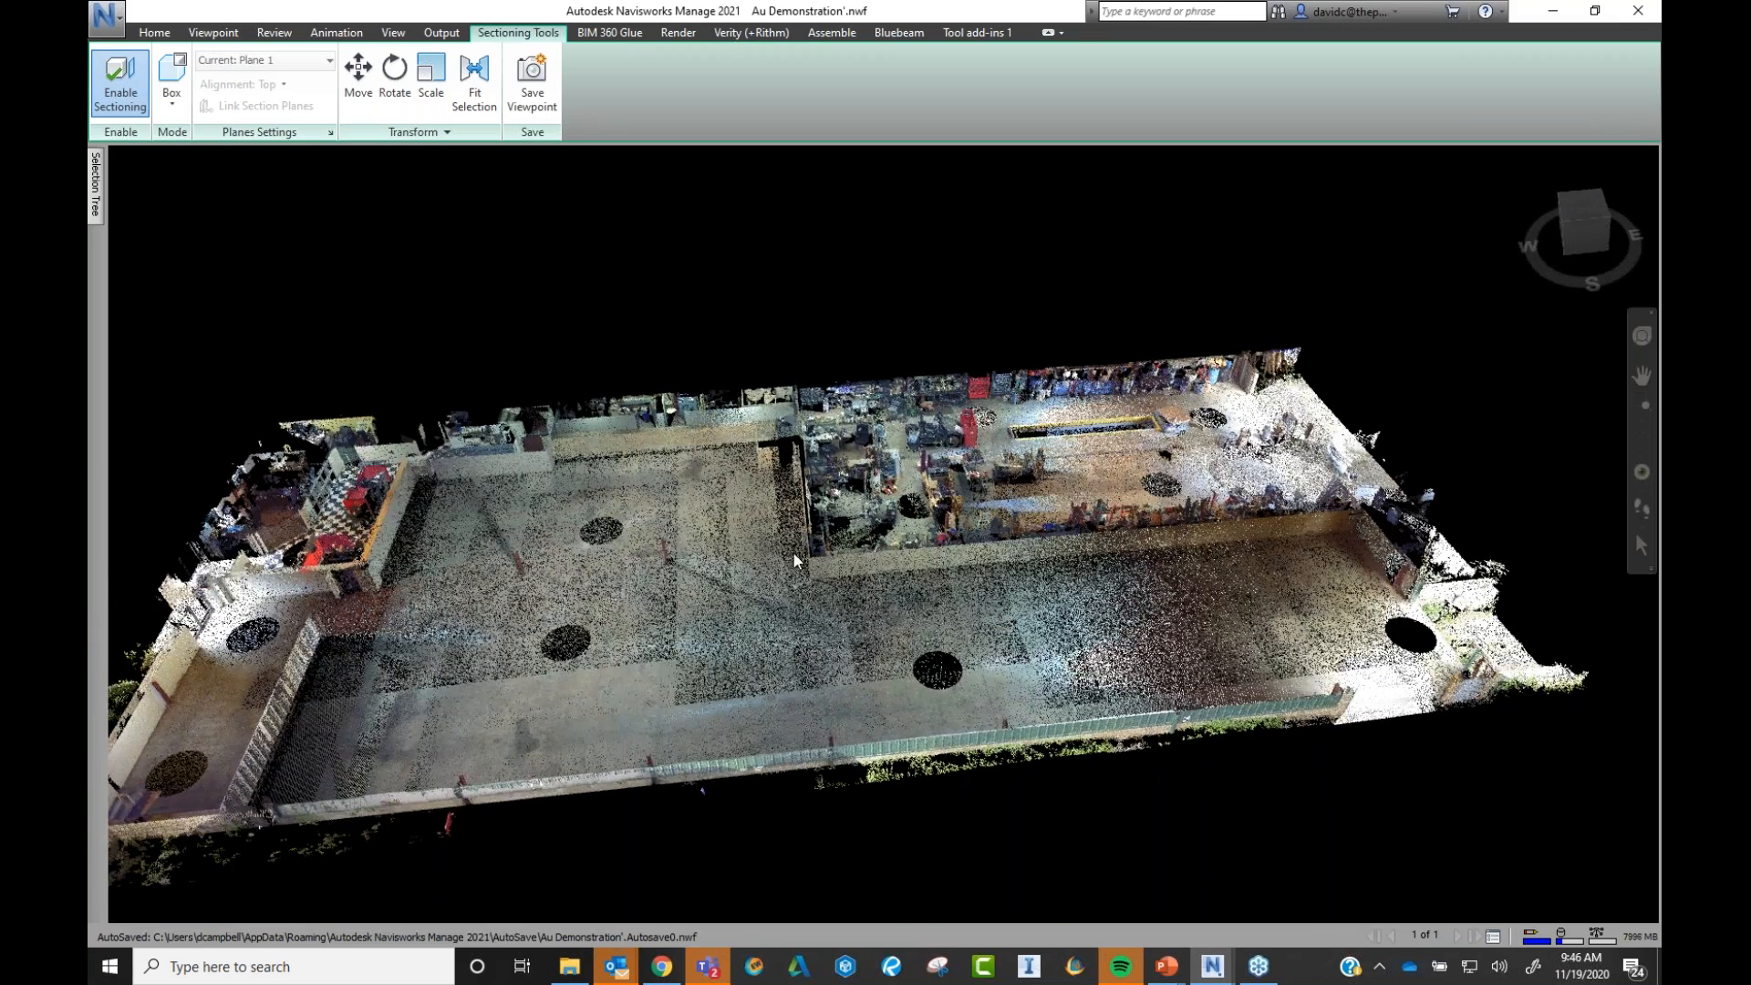
shift+middle_drag(793, 643, 762, 733)
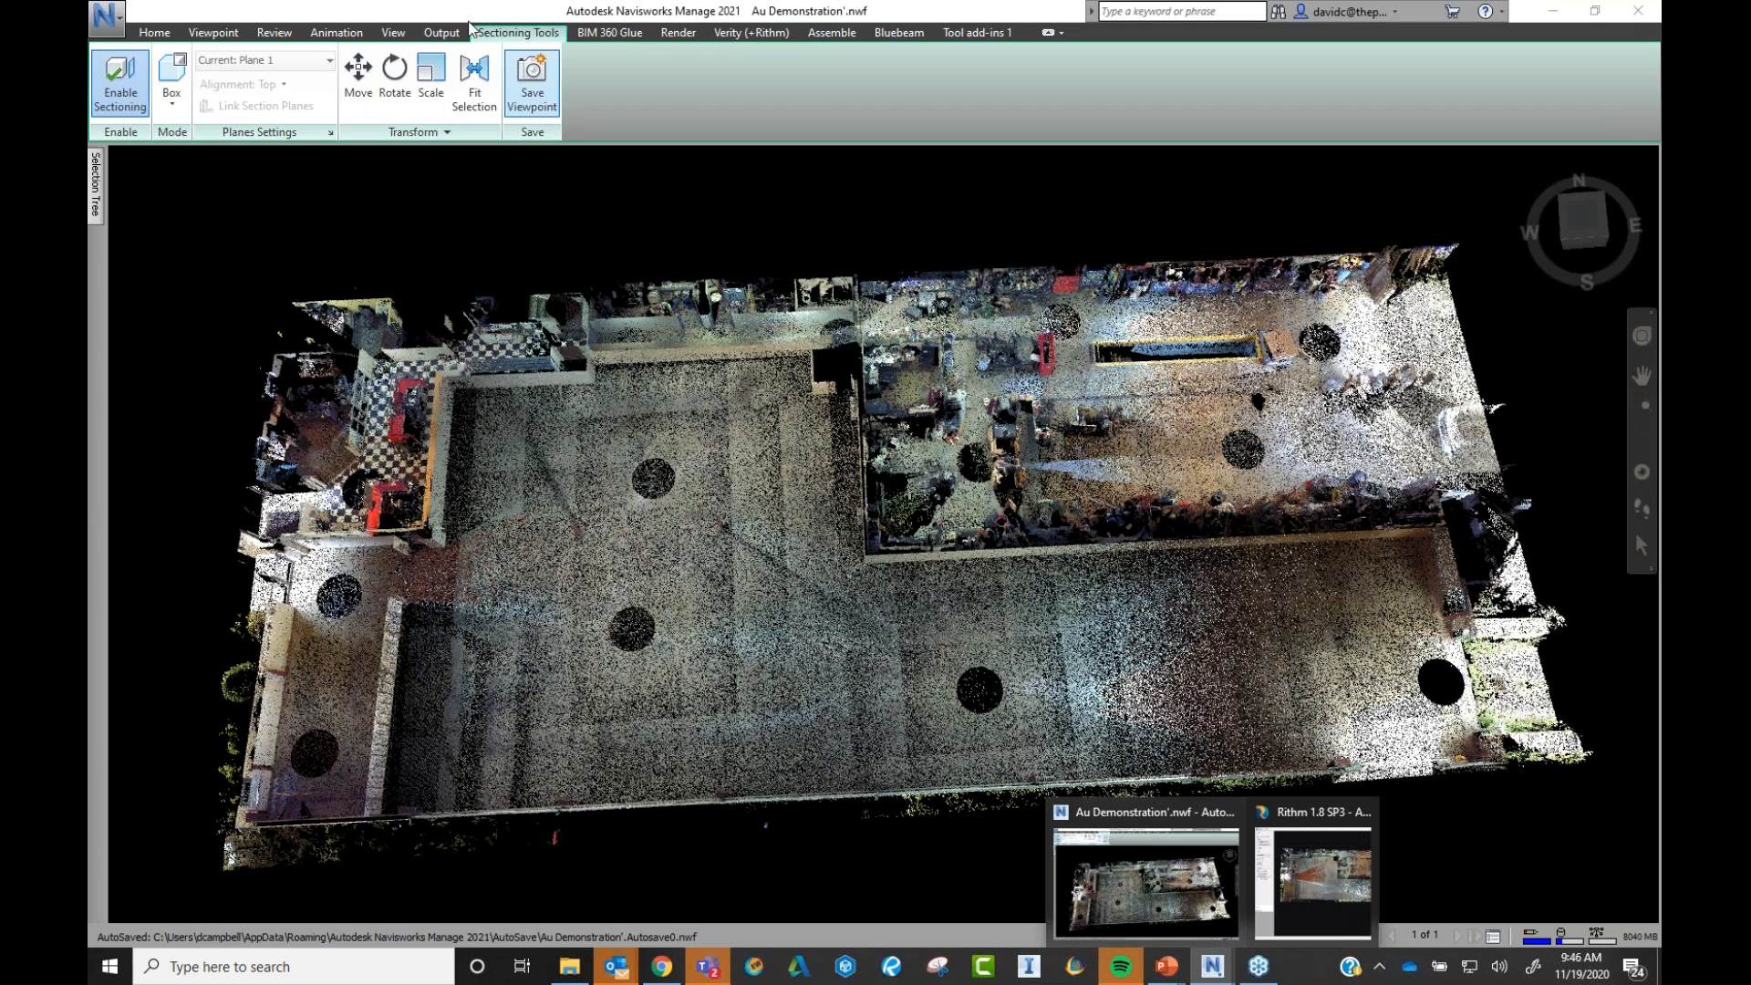
click(739, 36)
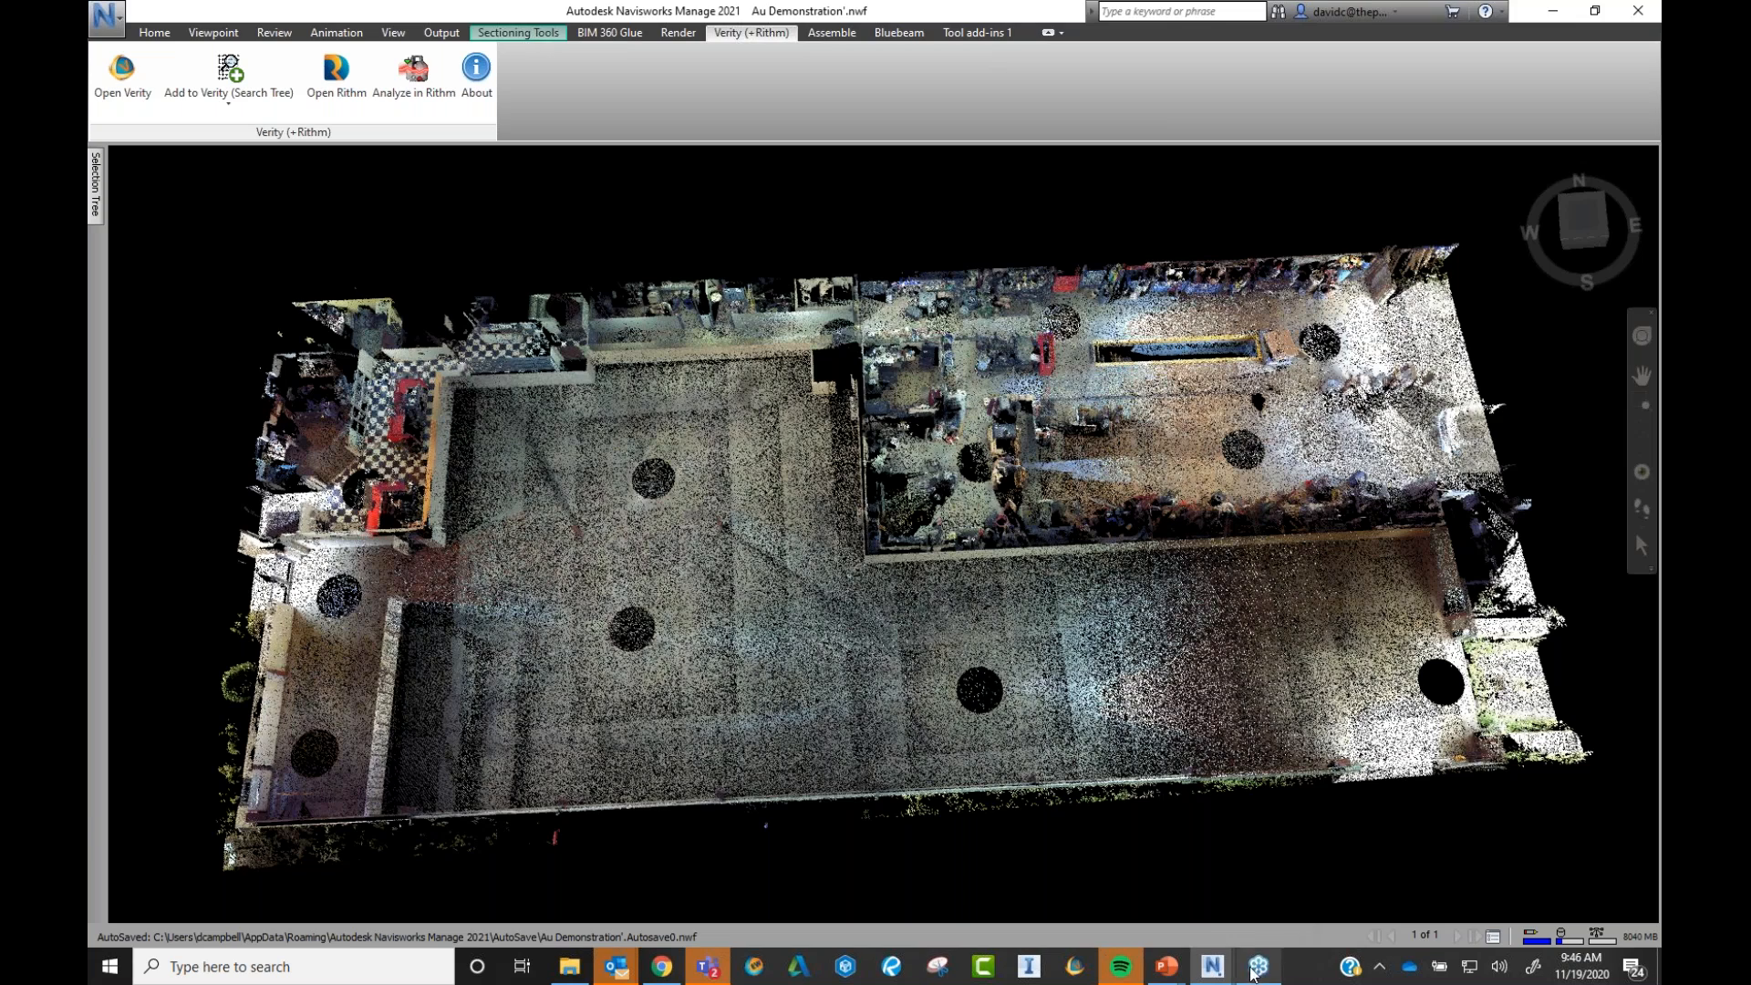
- Switch to Rithm, maximize its window and show the surface tools of the builder tool set
mouse_move(1212, 966)
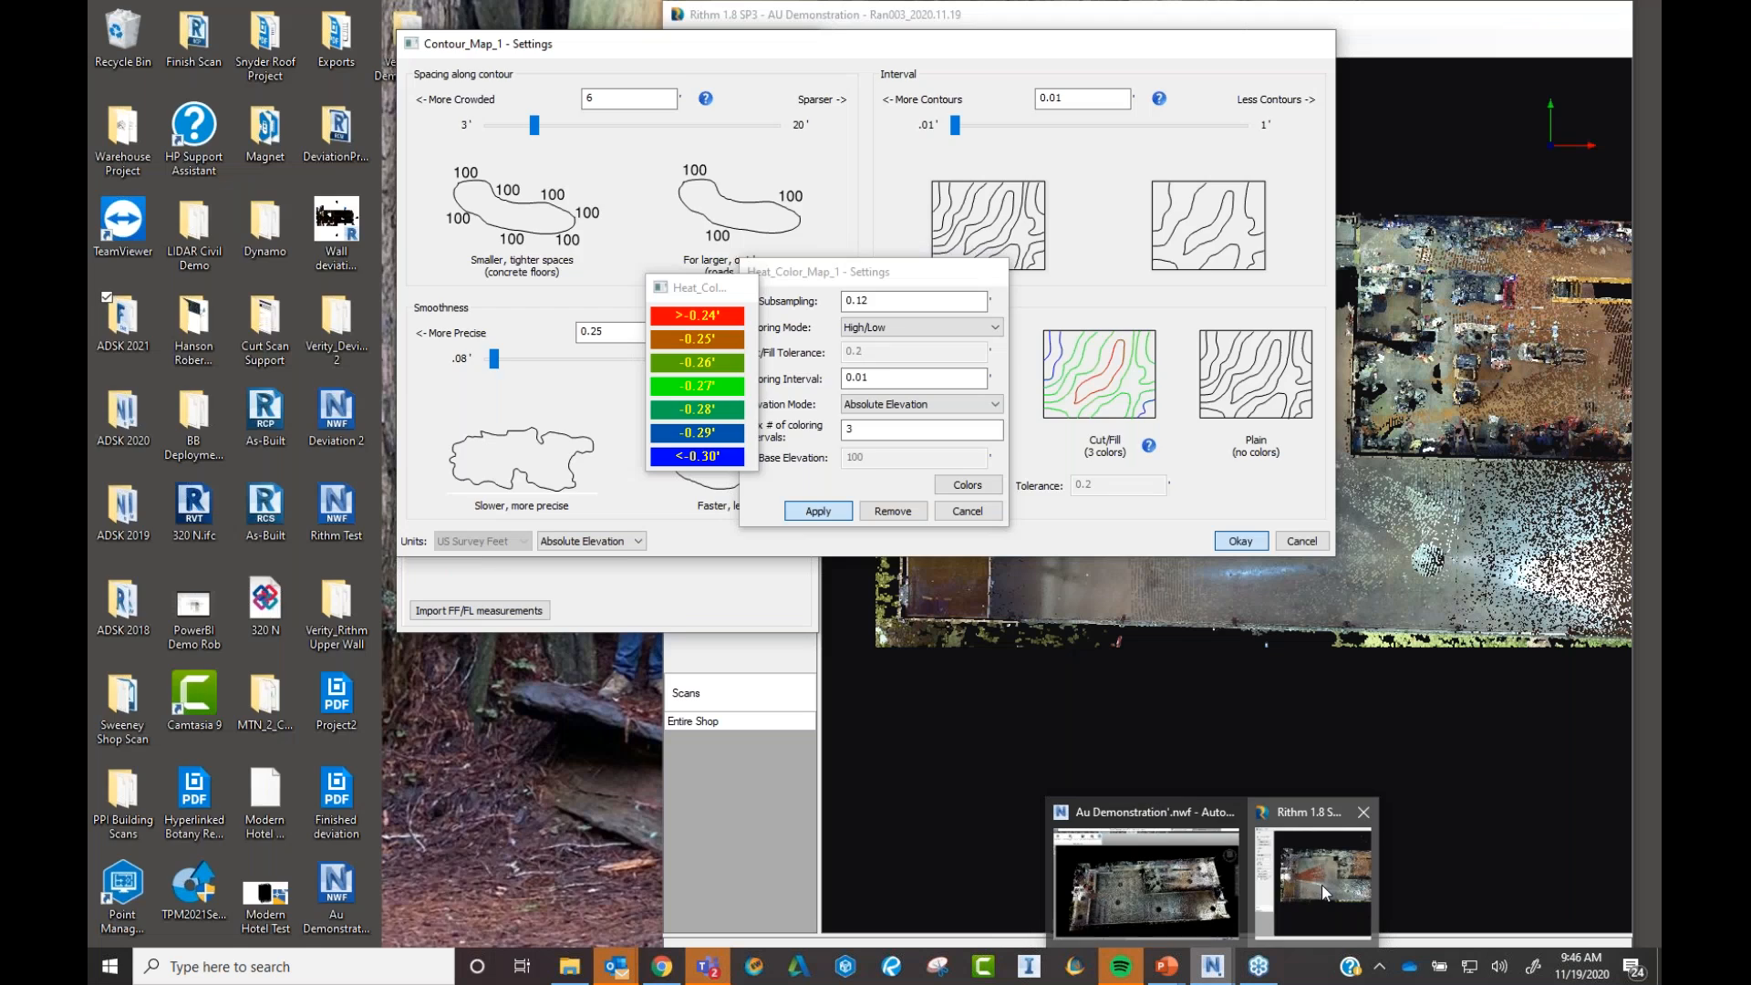
click(1322, 885)
drag(1267, 26, 880, 1)
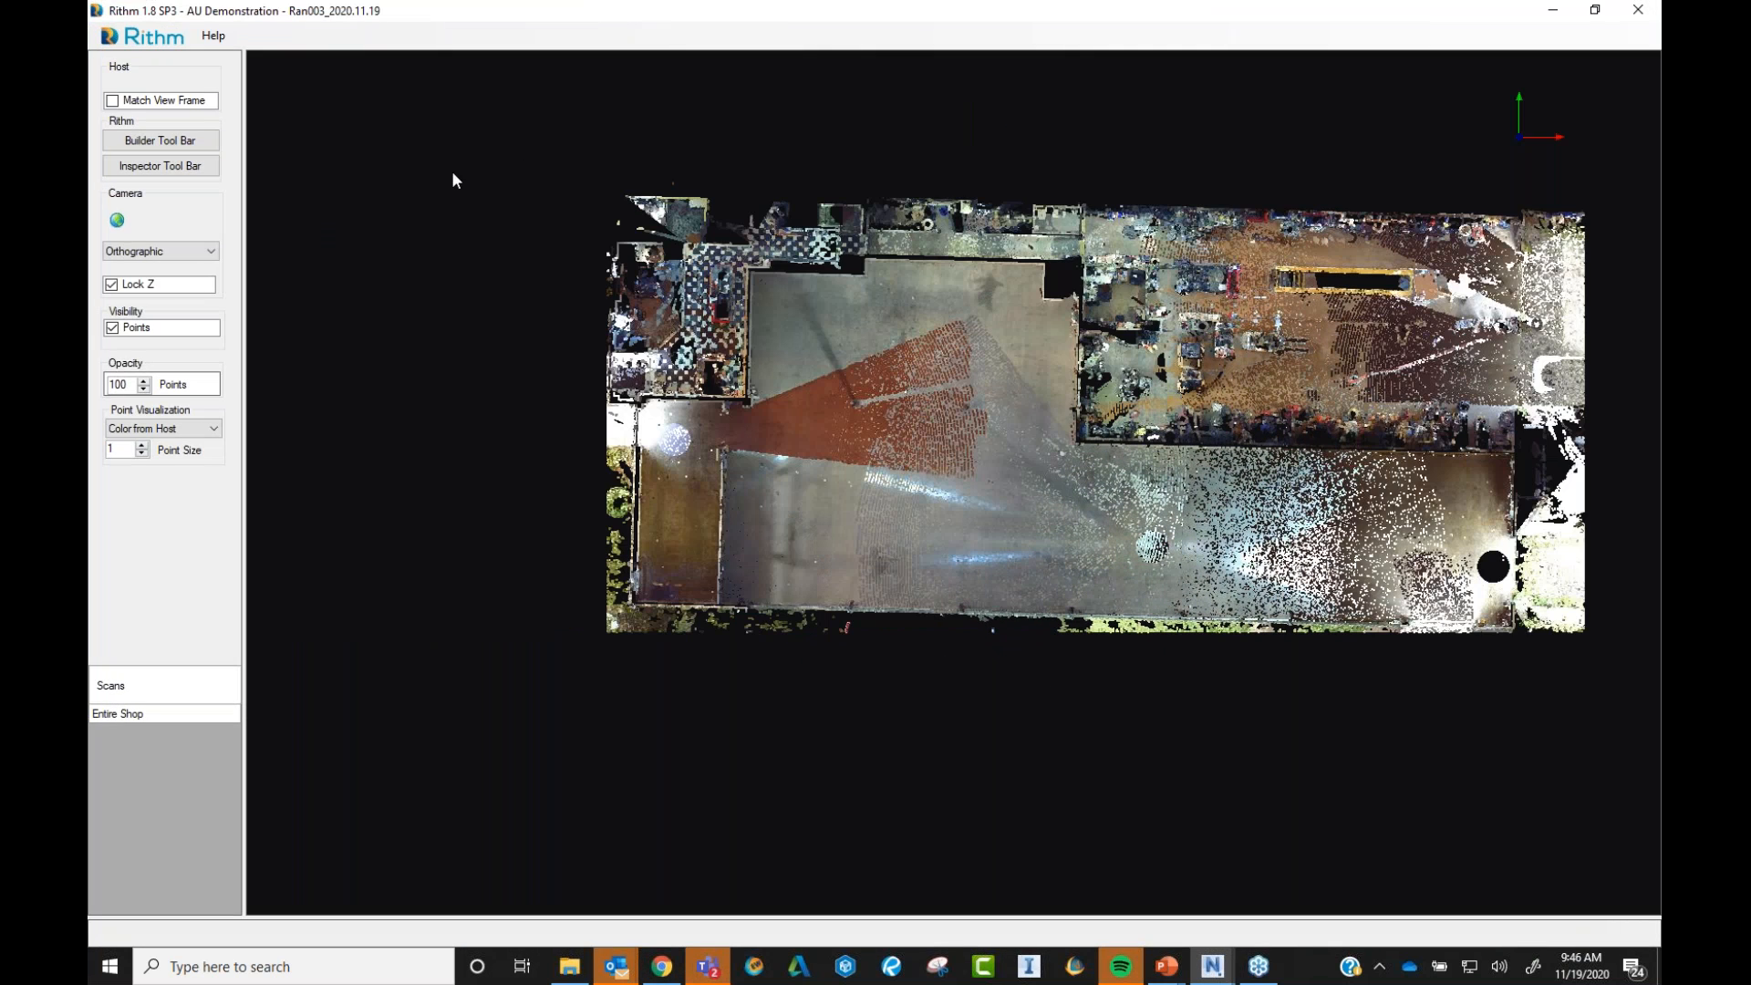
click(164, 143)
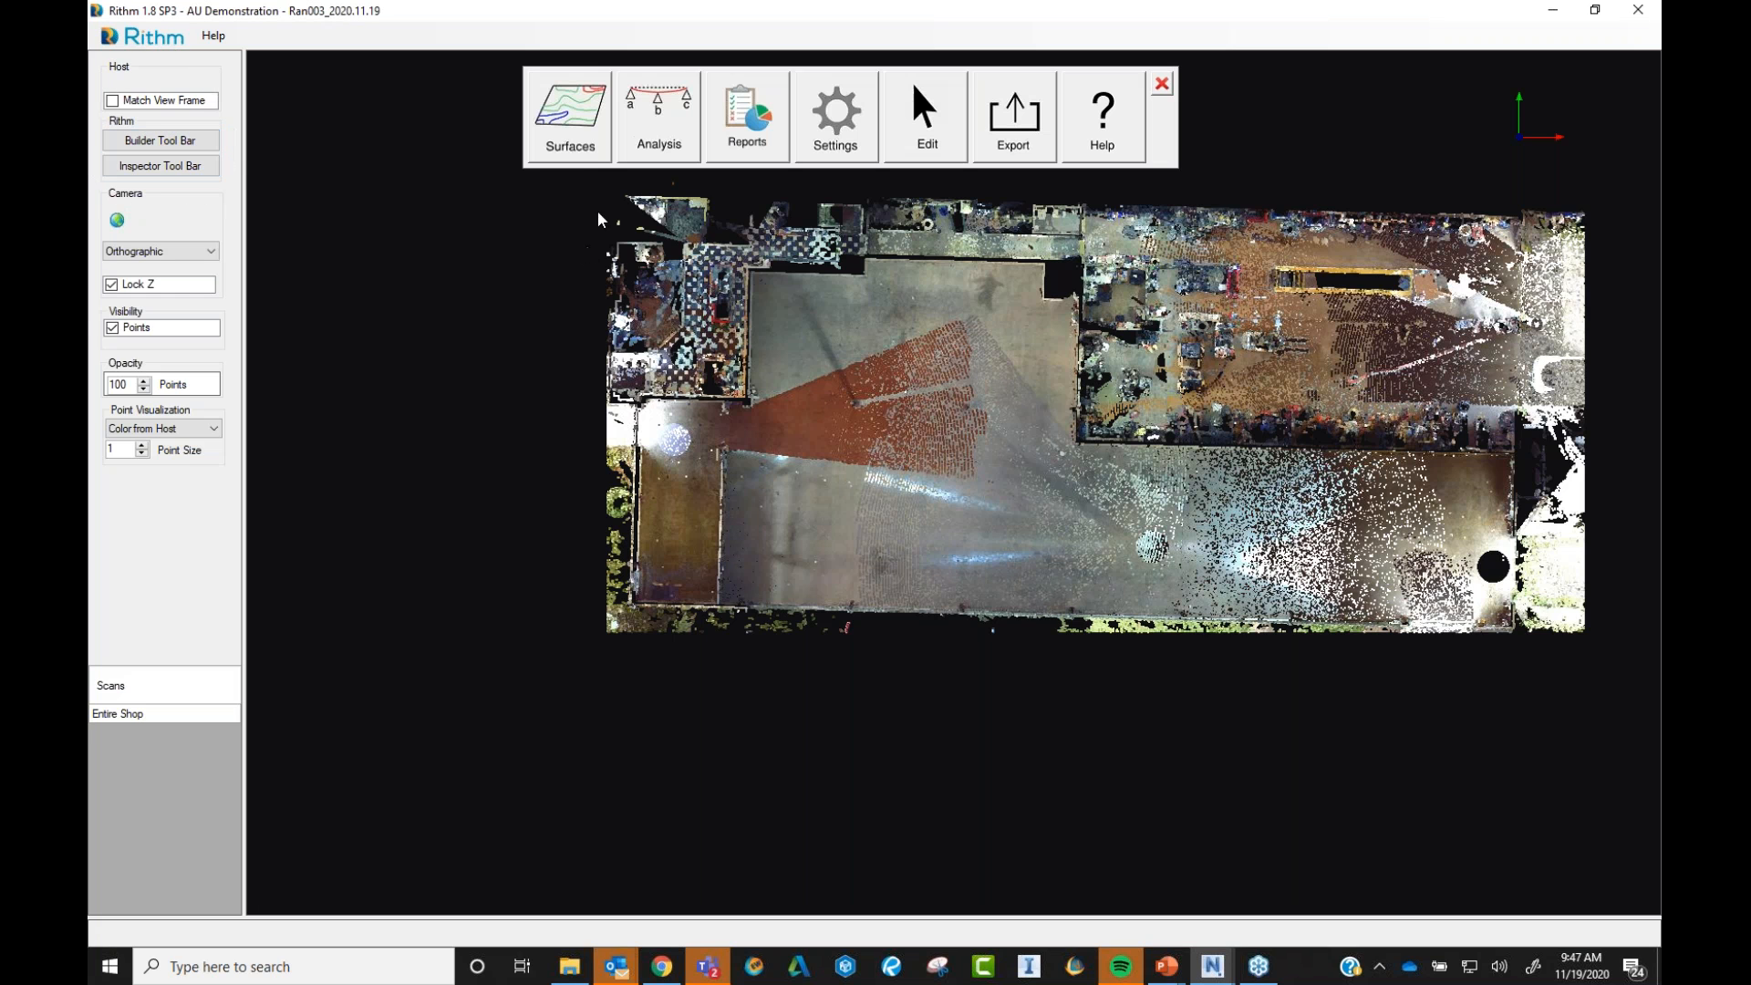
click(563, 116)
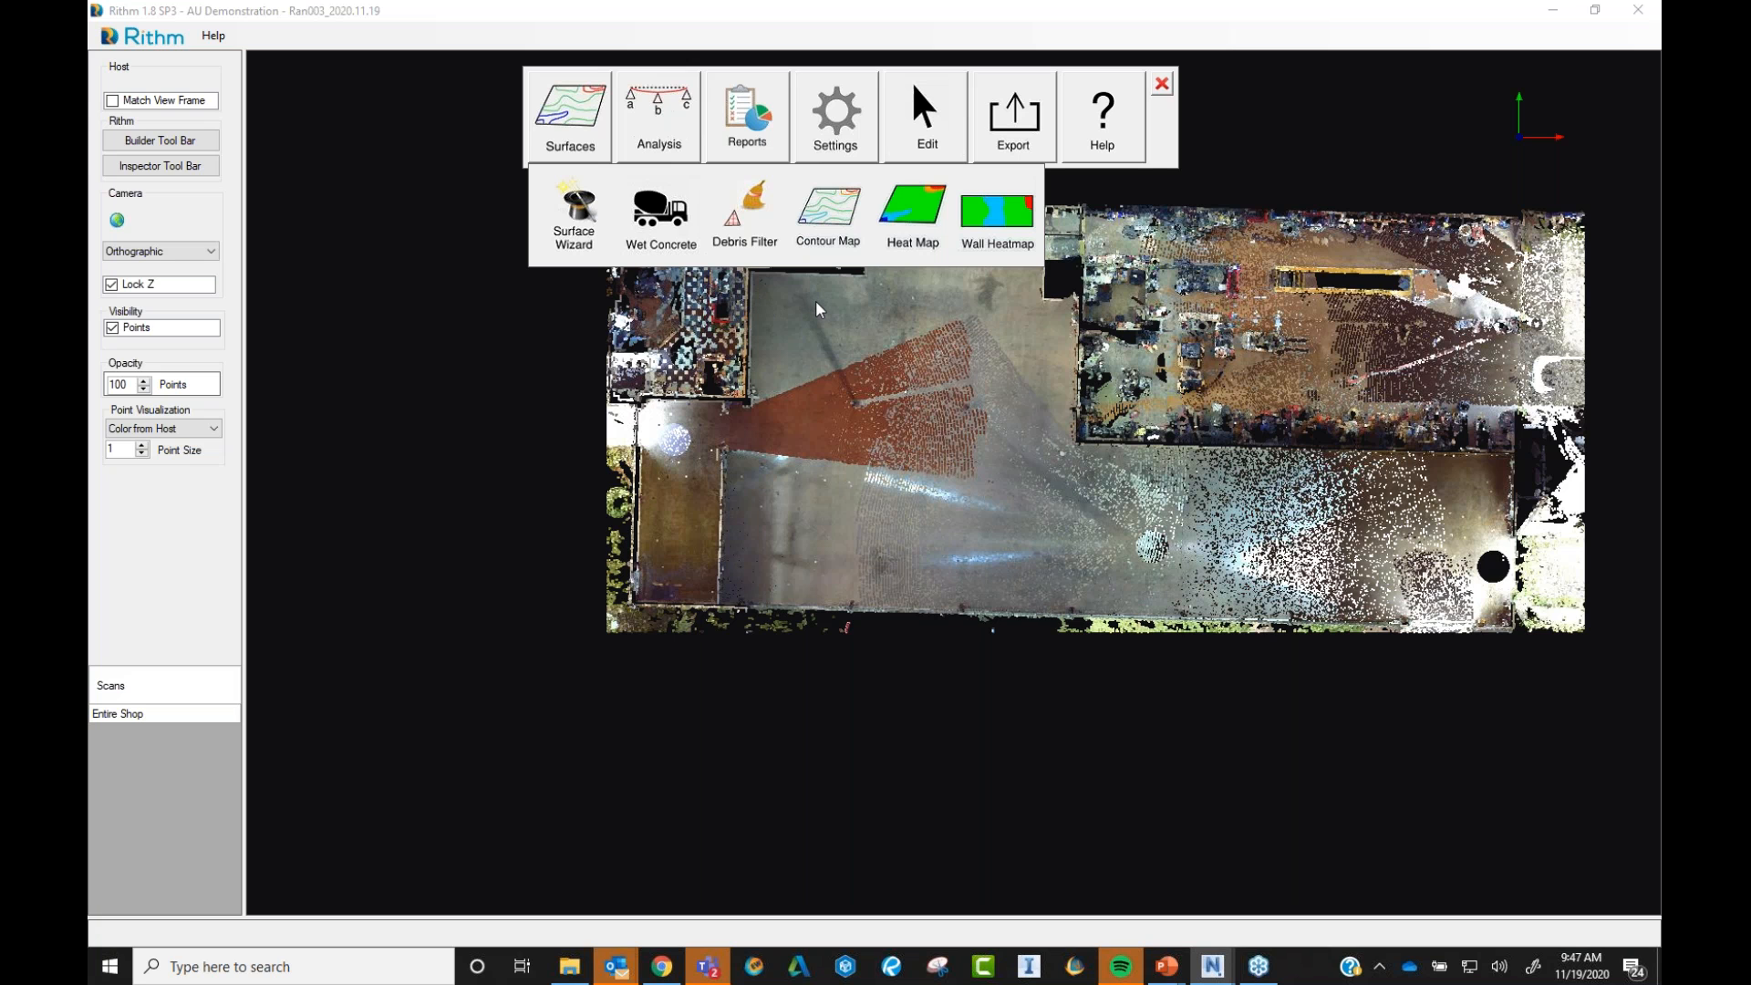
- Look at the Rithm export options, including the DXF file type, and close them without exporting
click(1011, 114)
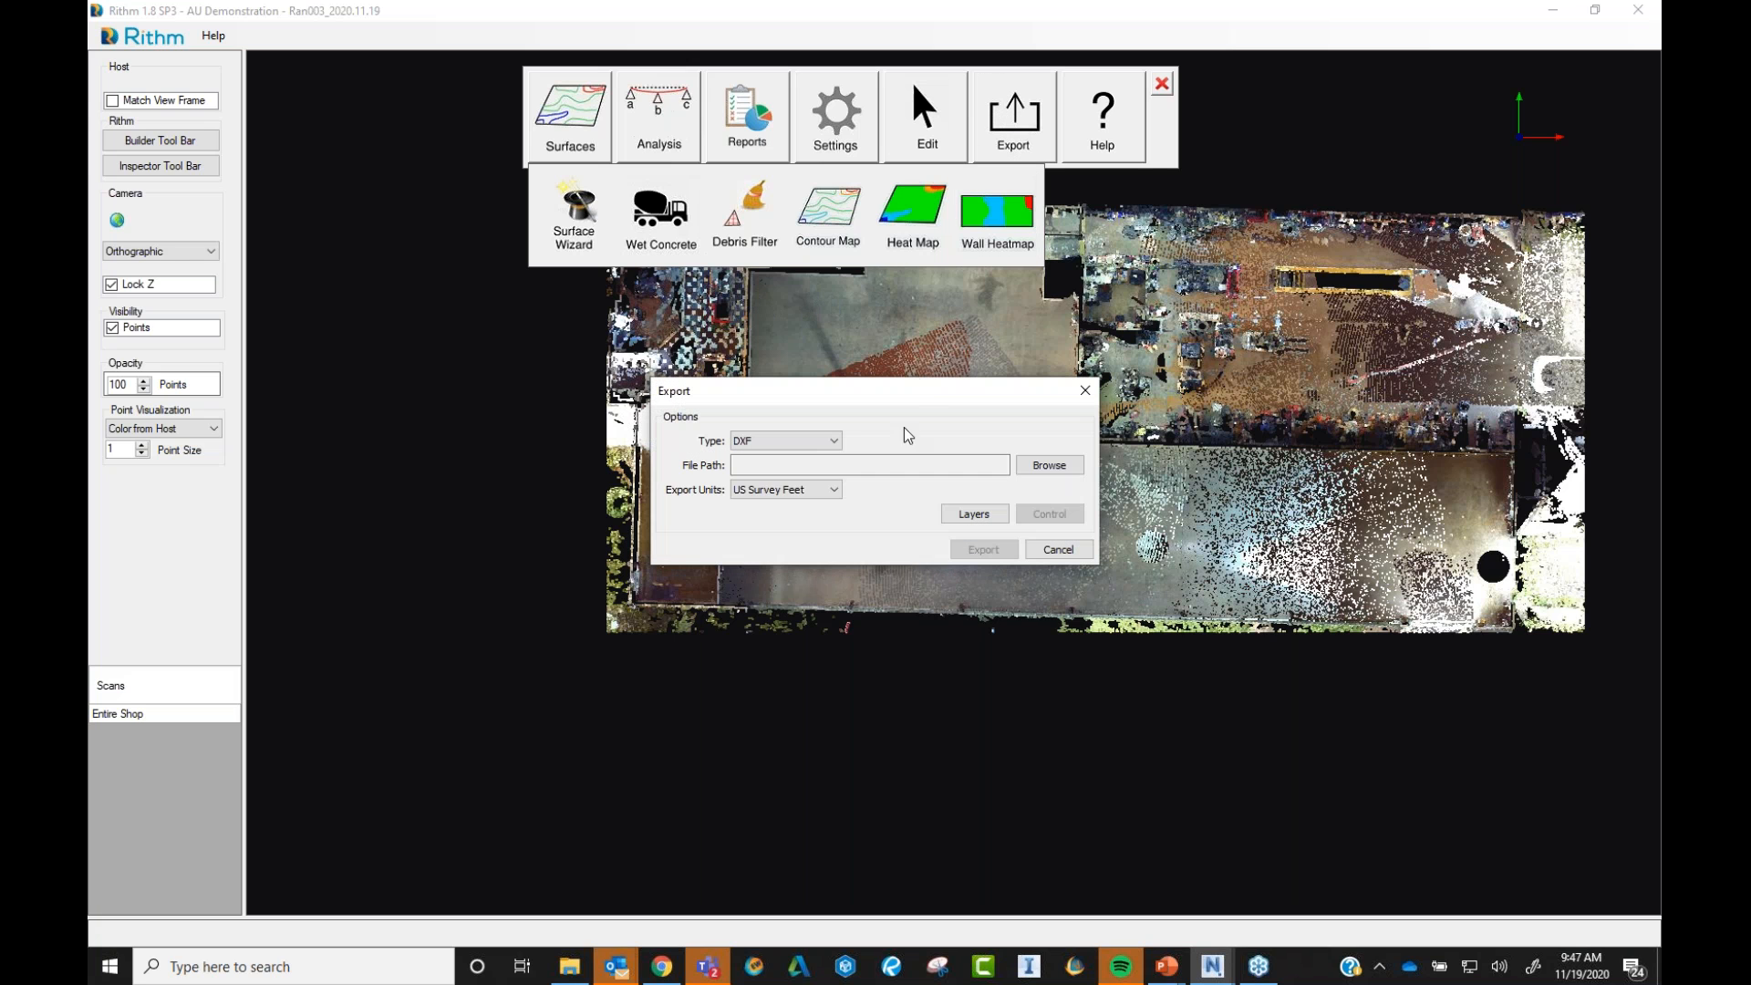
click(805, 442)
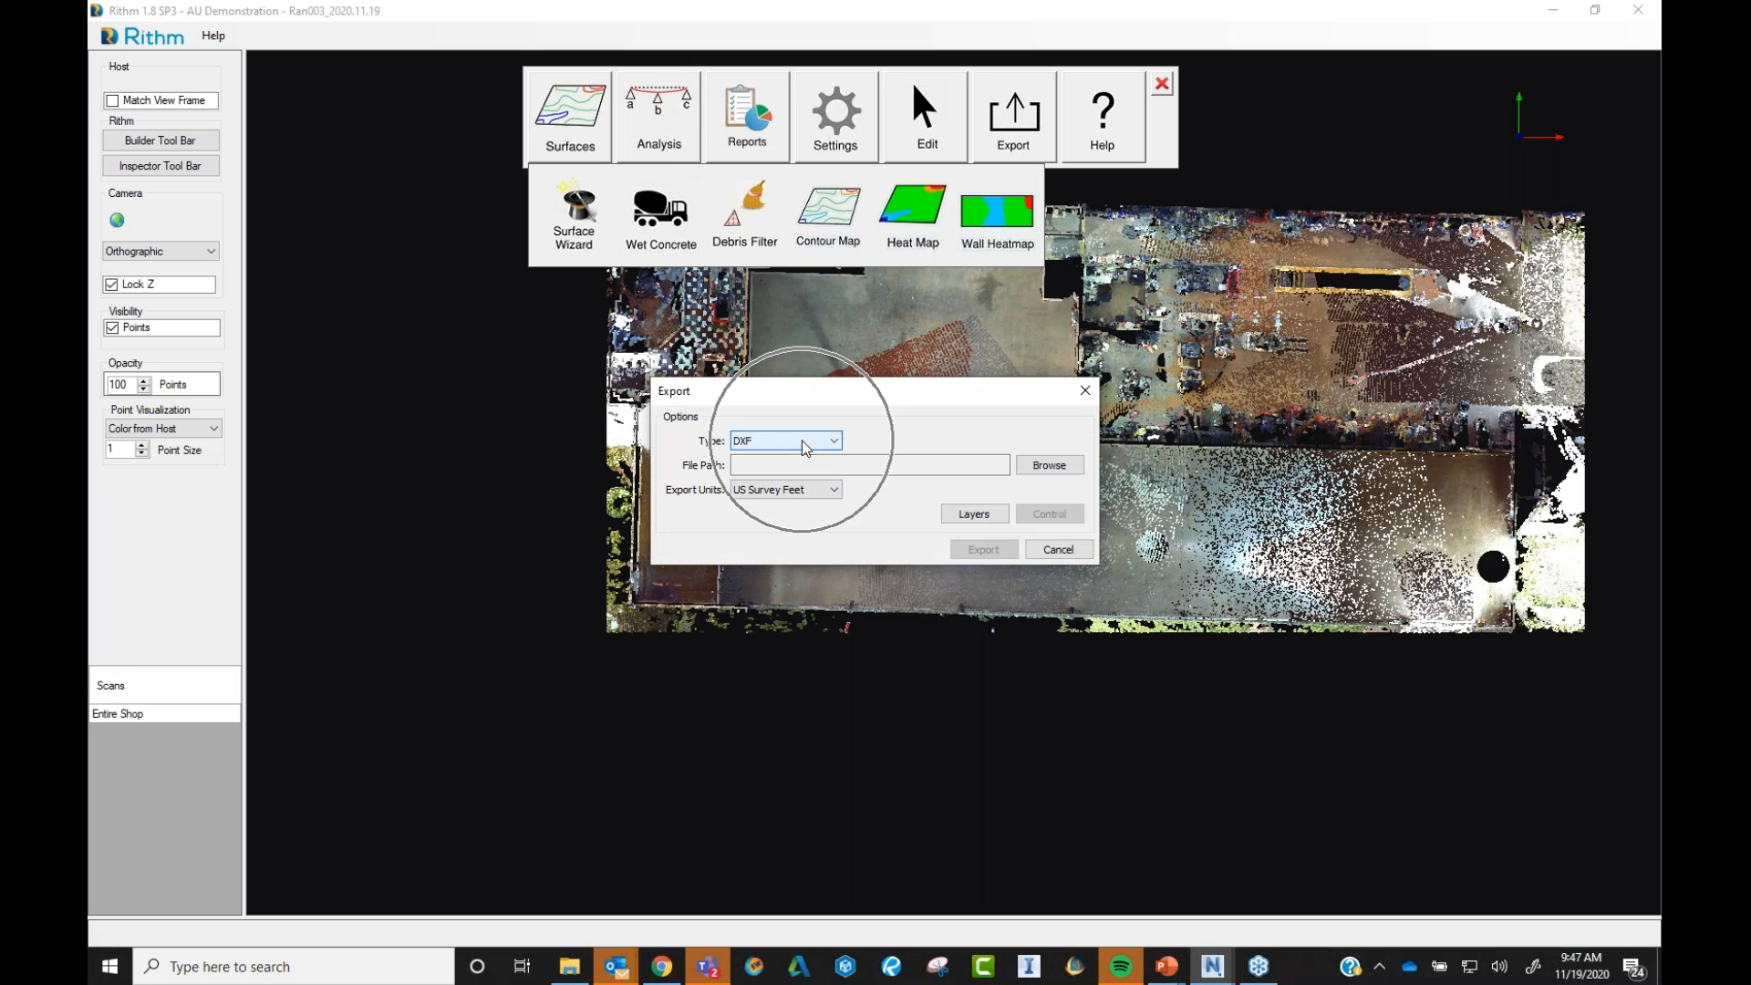
click(1058, 549)
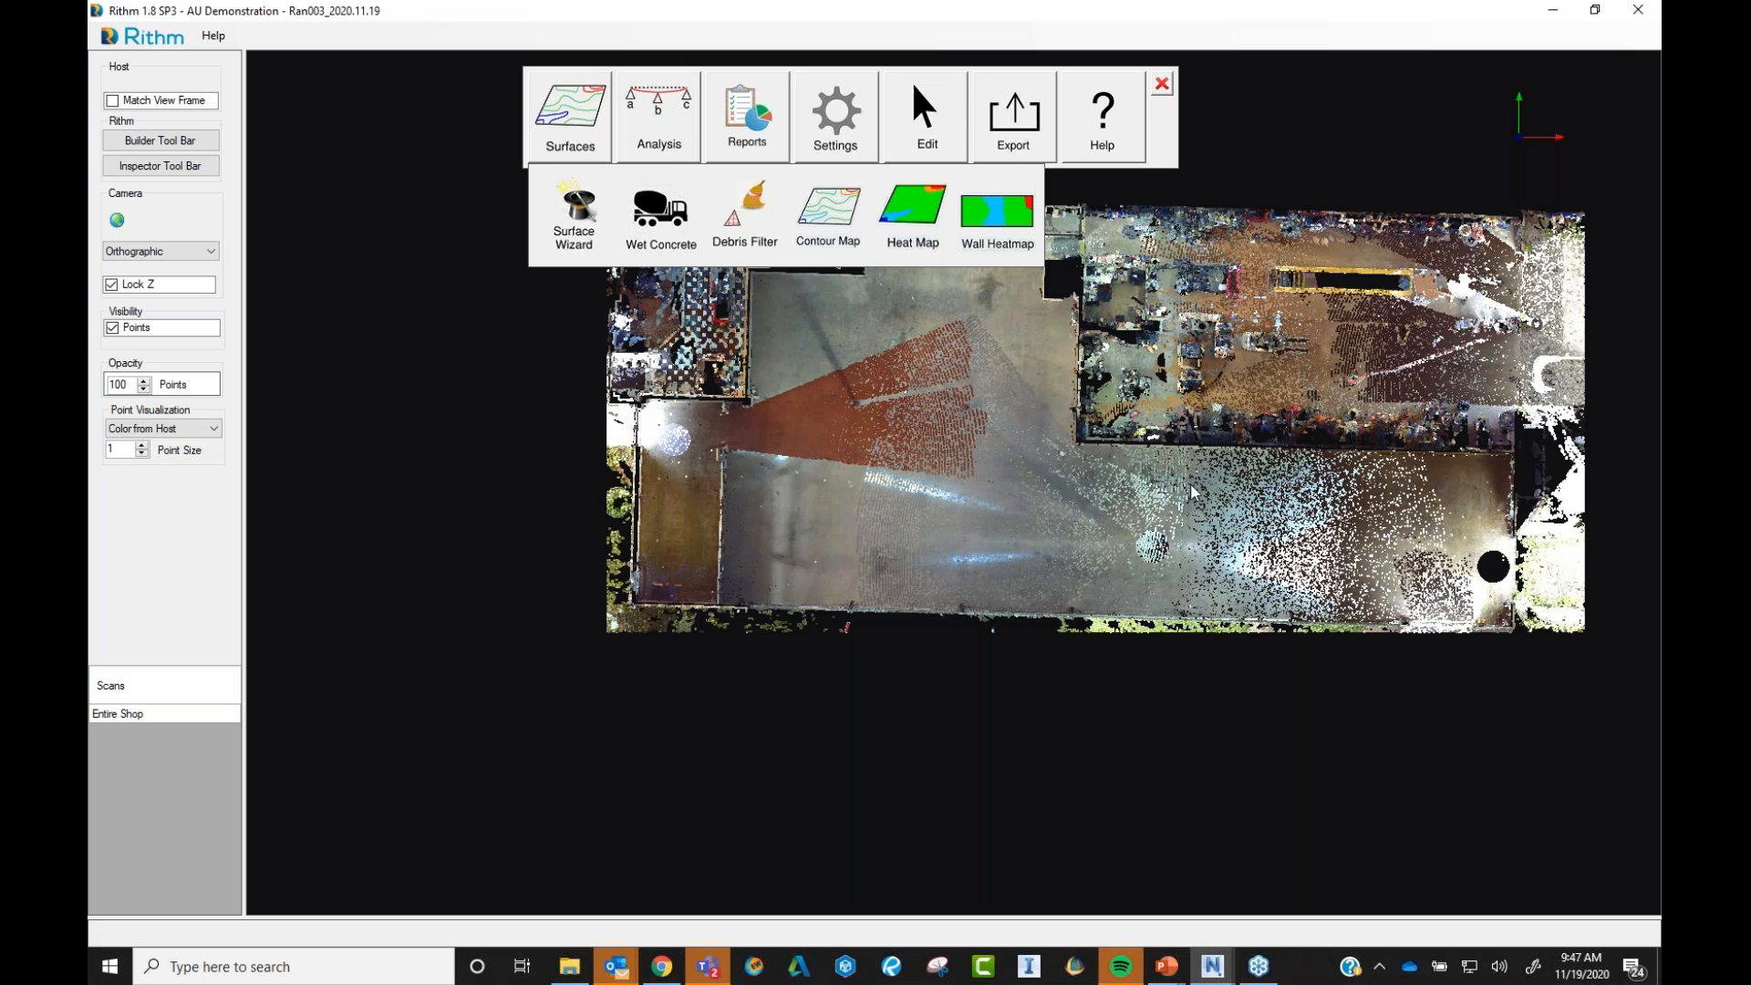
- Start a Debris Filter on the shop scan and dismiss the area selection guide to reach the filter settings
click(830, 218)
click(984, 221)
middle_drag(1092, 448, 1073, 582)
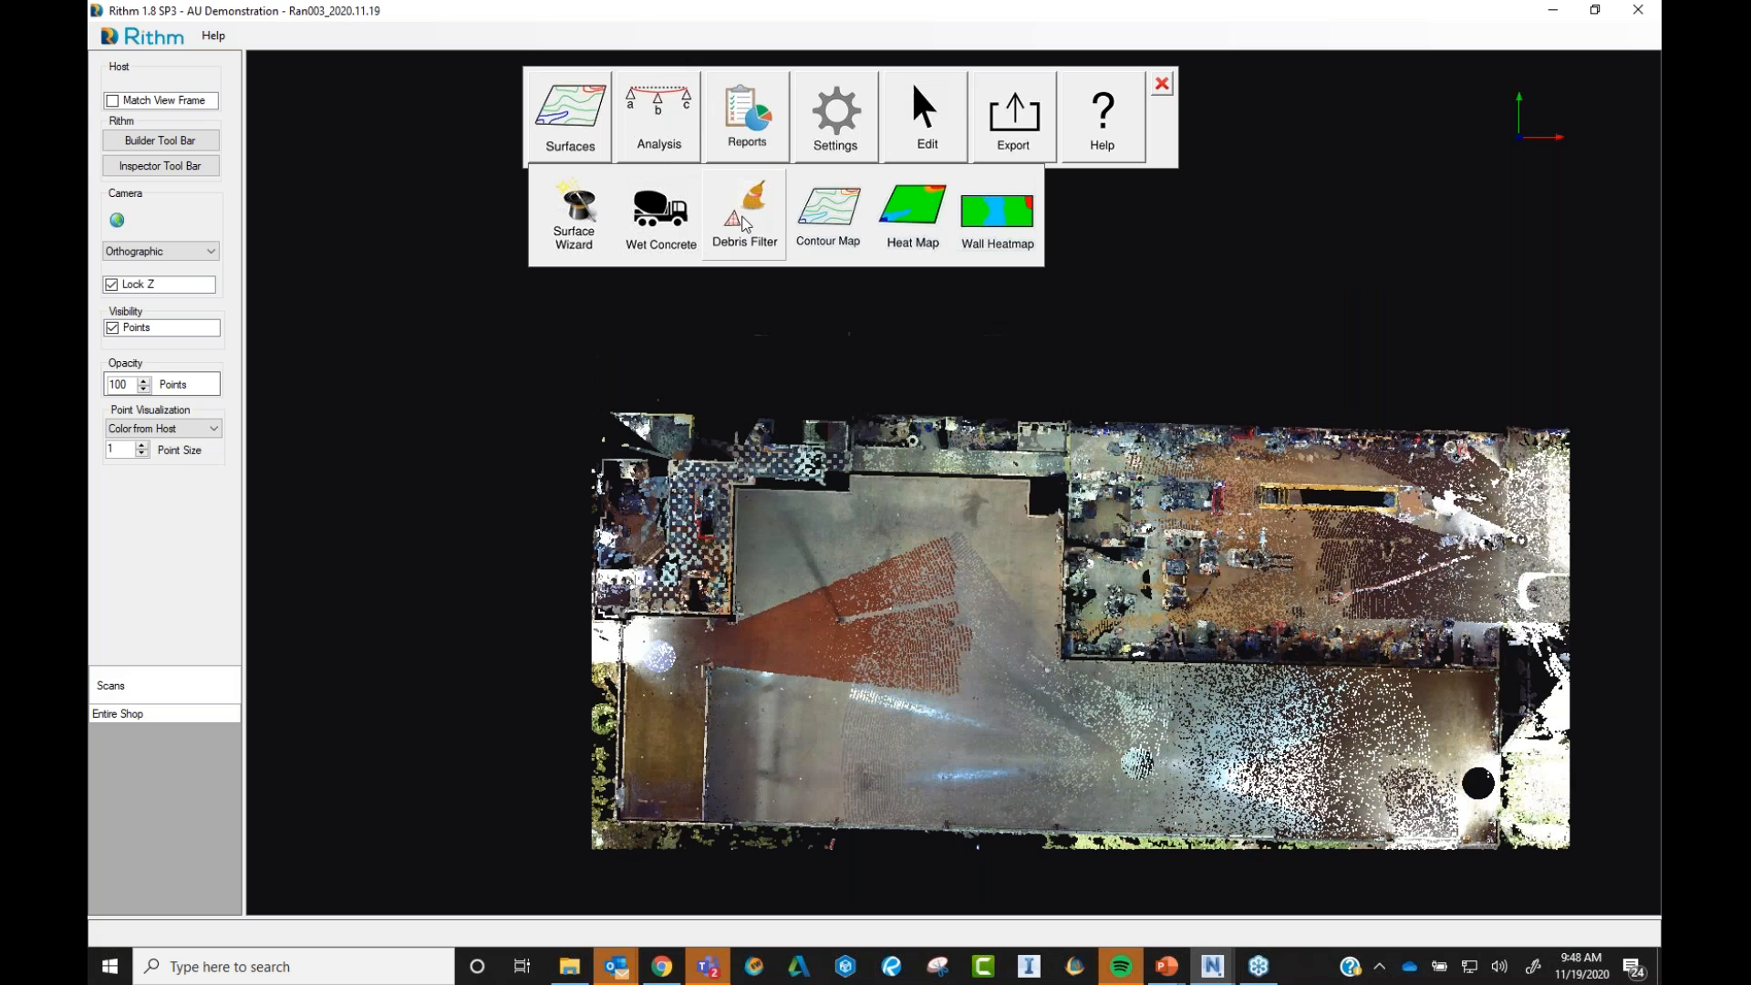
click(735, 233)
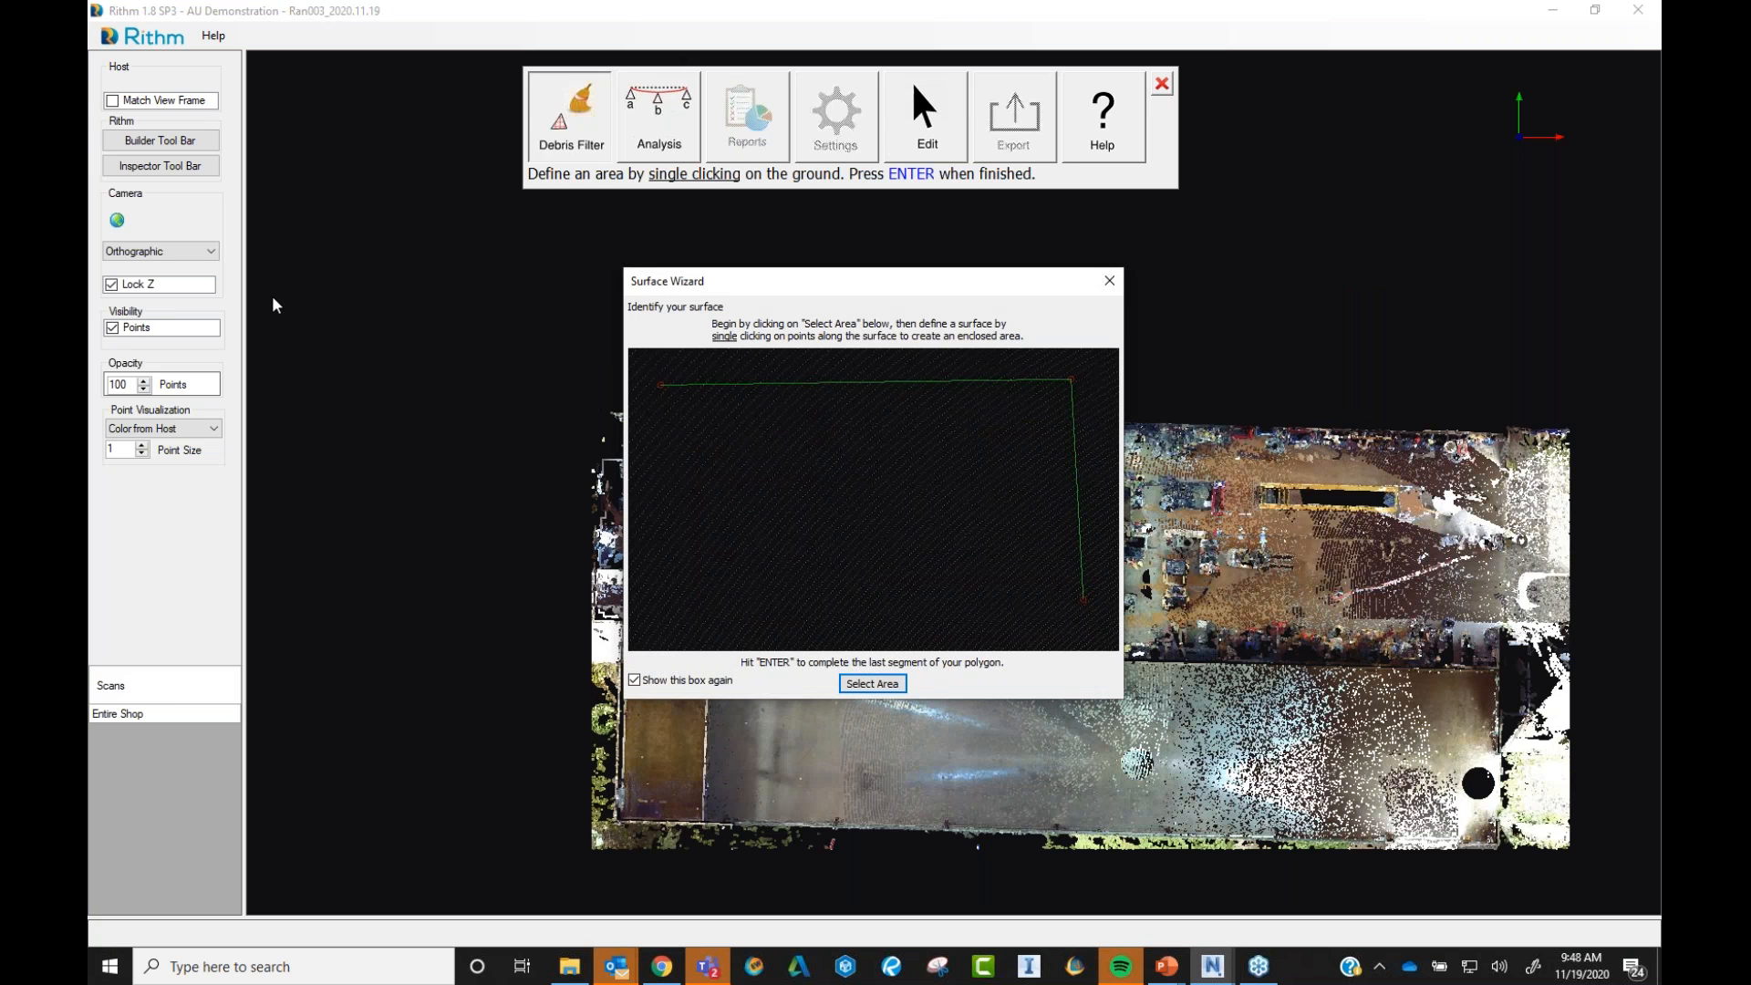
click(1111, 282)
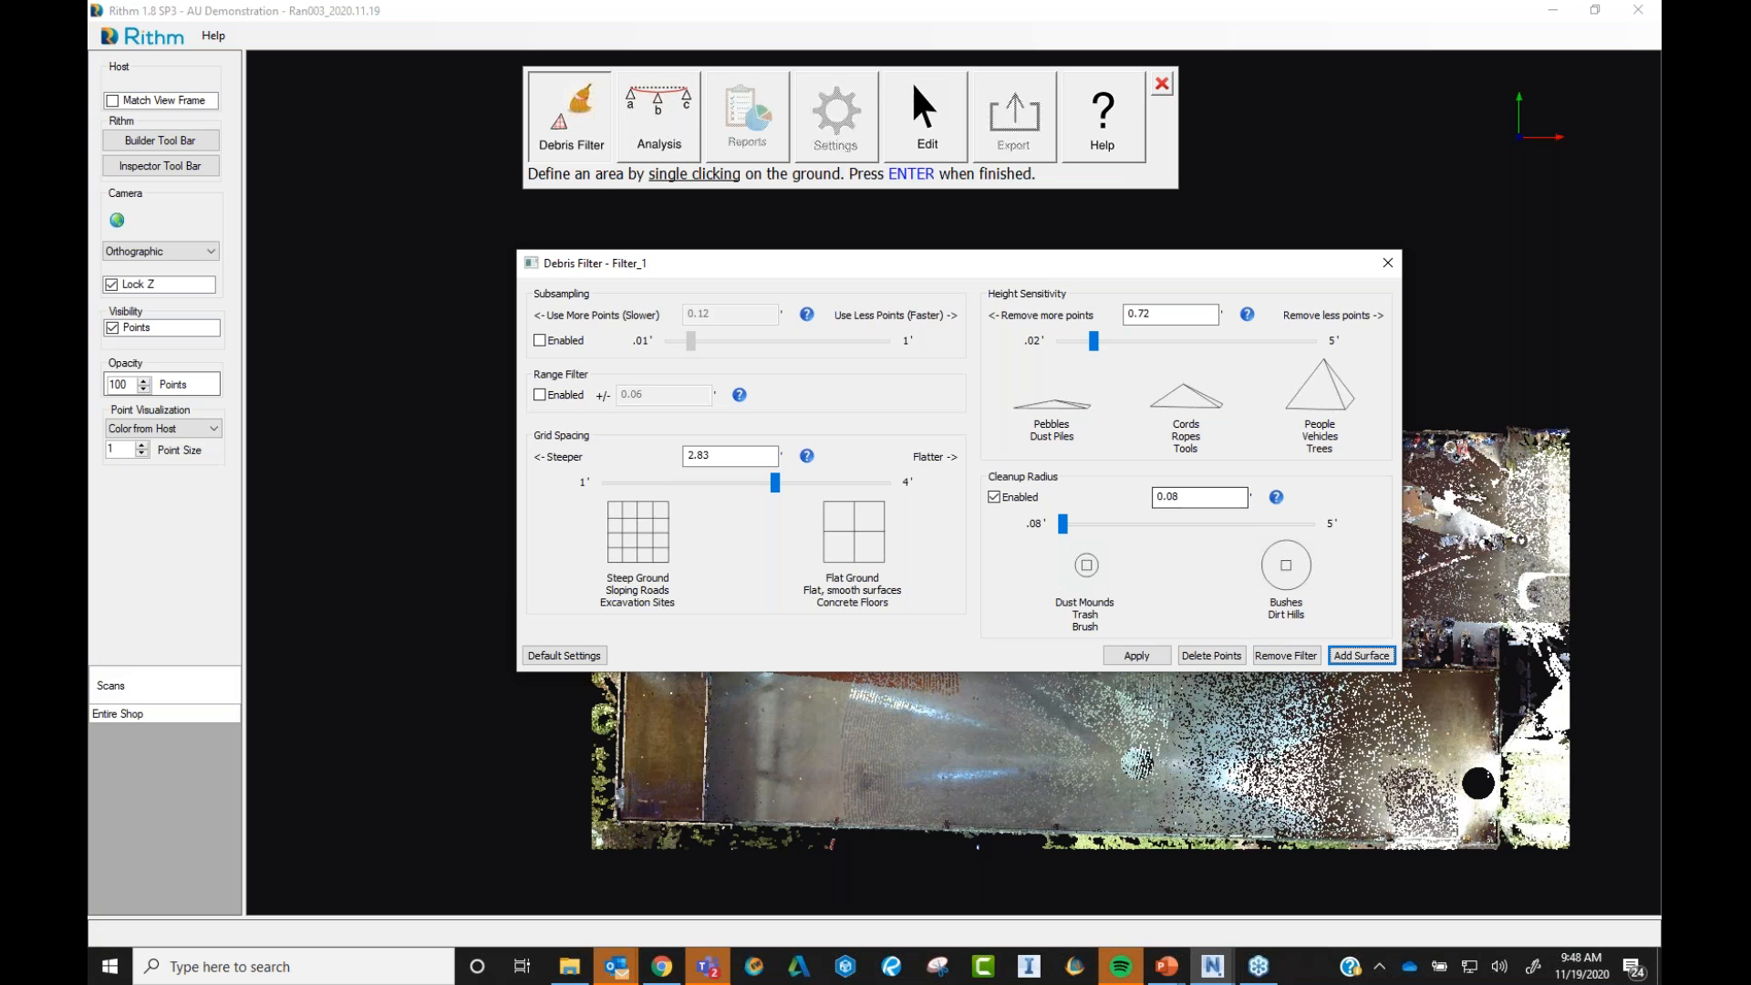
- Try to apply the debris filter to the scan, cancel the point search and close the filter settings
click(1137, 655)
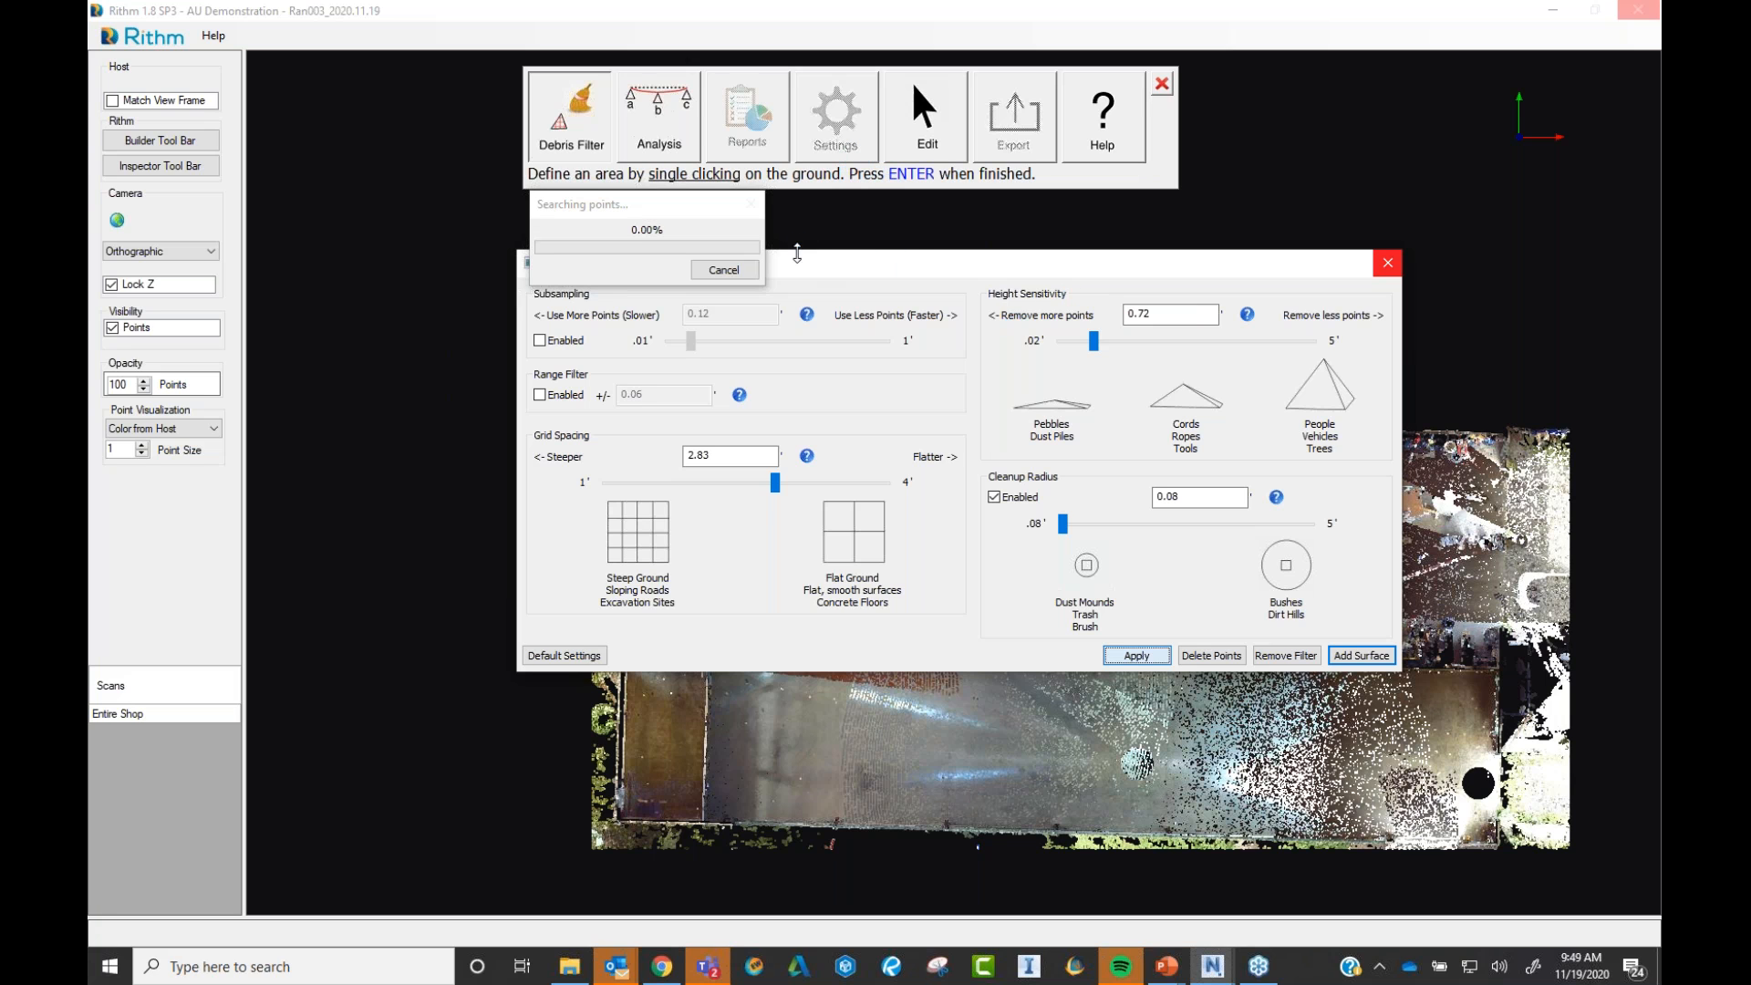
drag(686, 206, 899, 430)
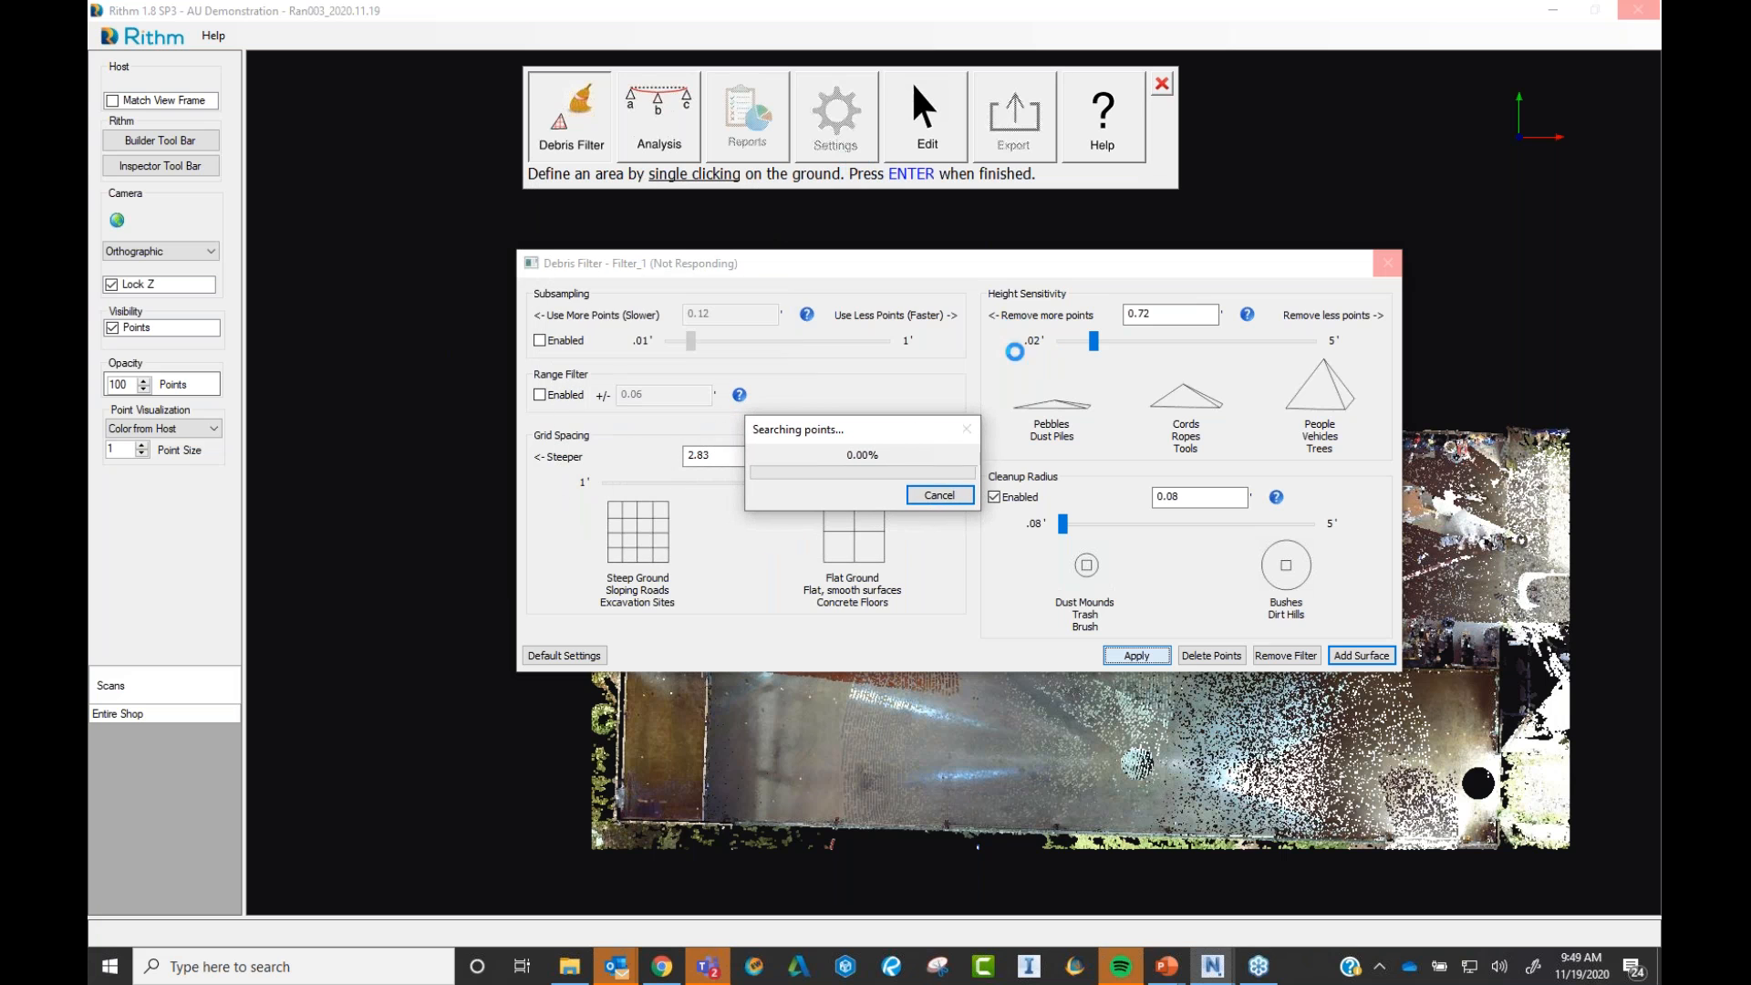
click(939, 497)
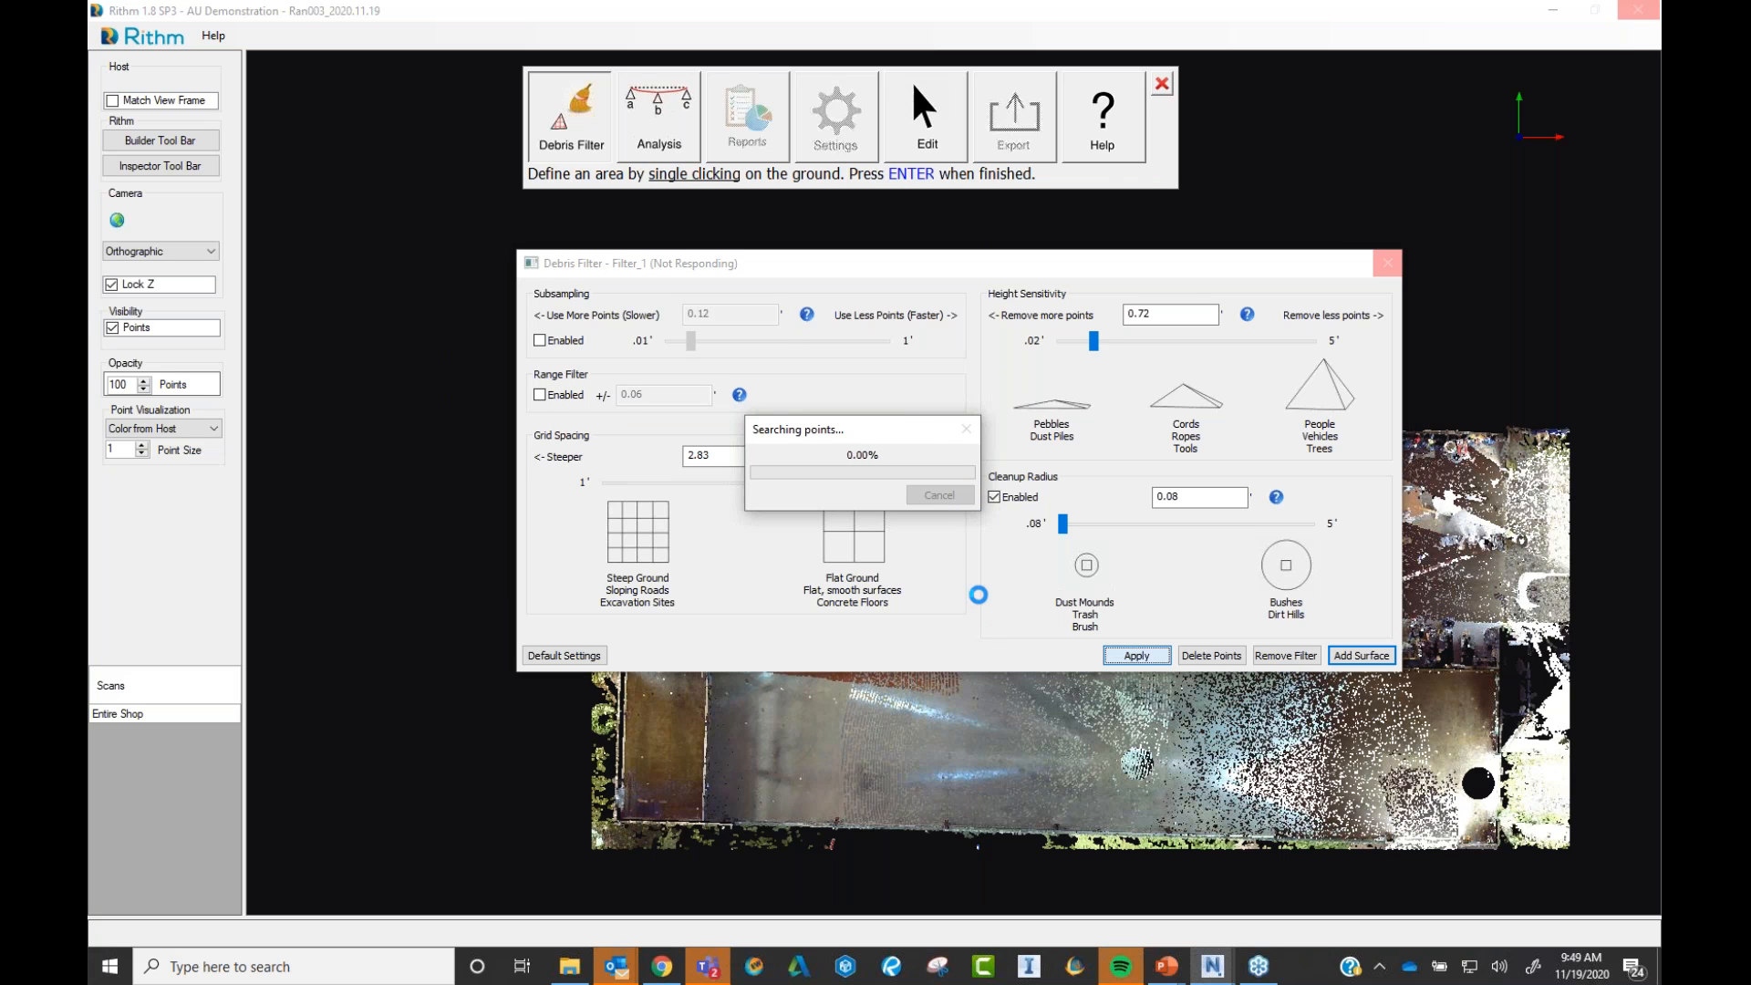
click(1387, 263)
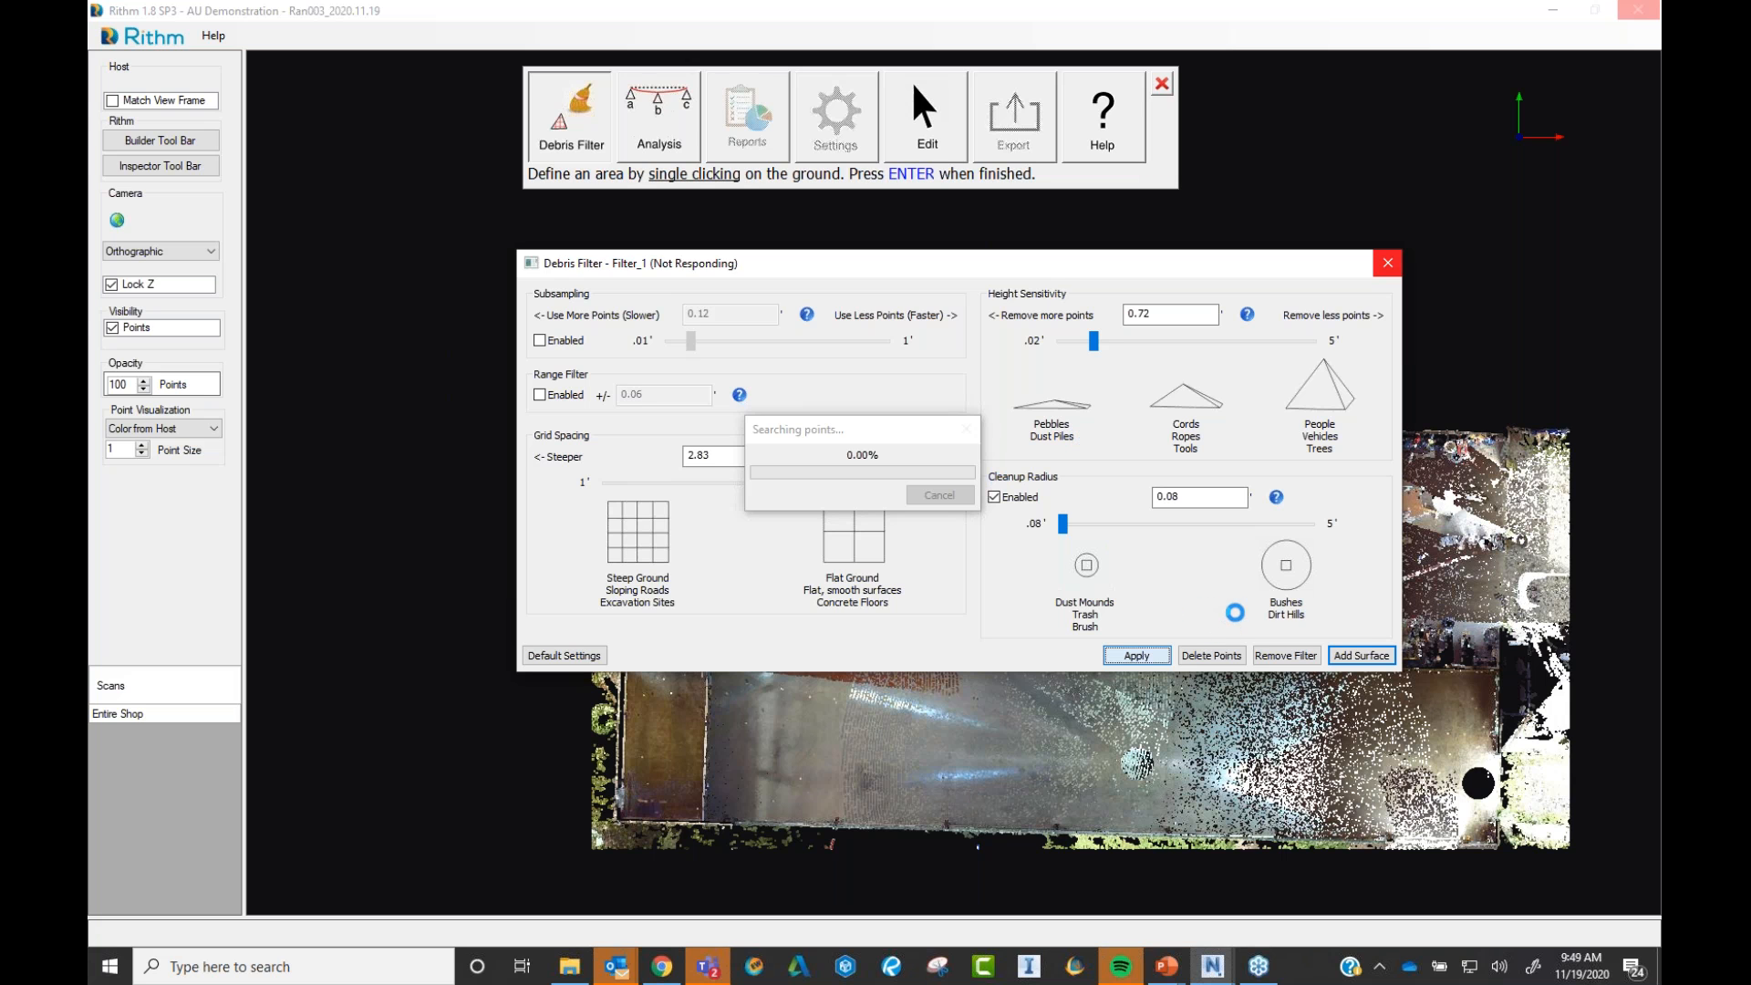
click(1361, 654)
click(1374, 663)
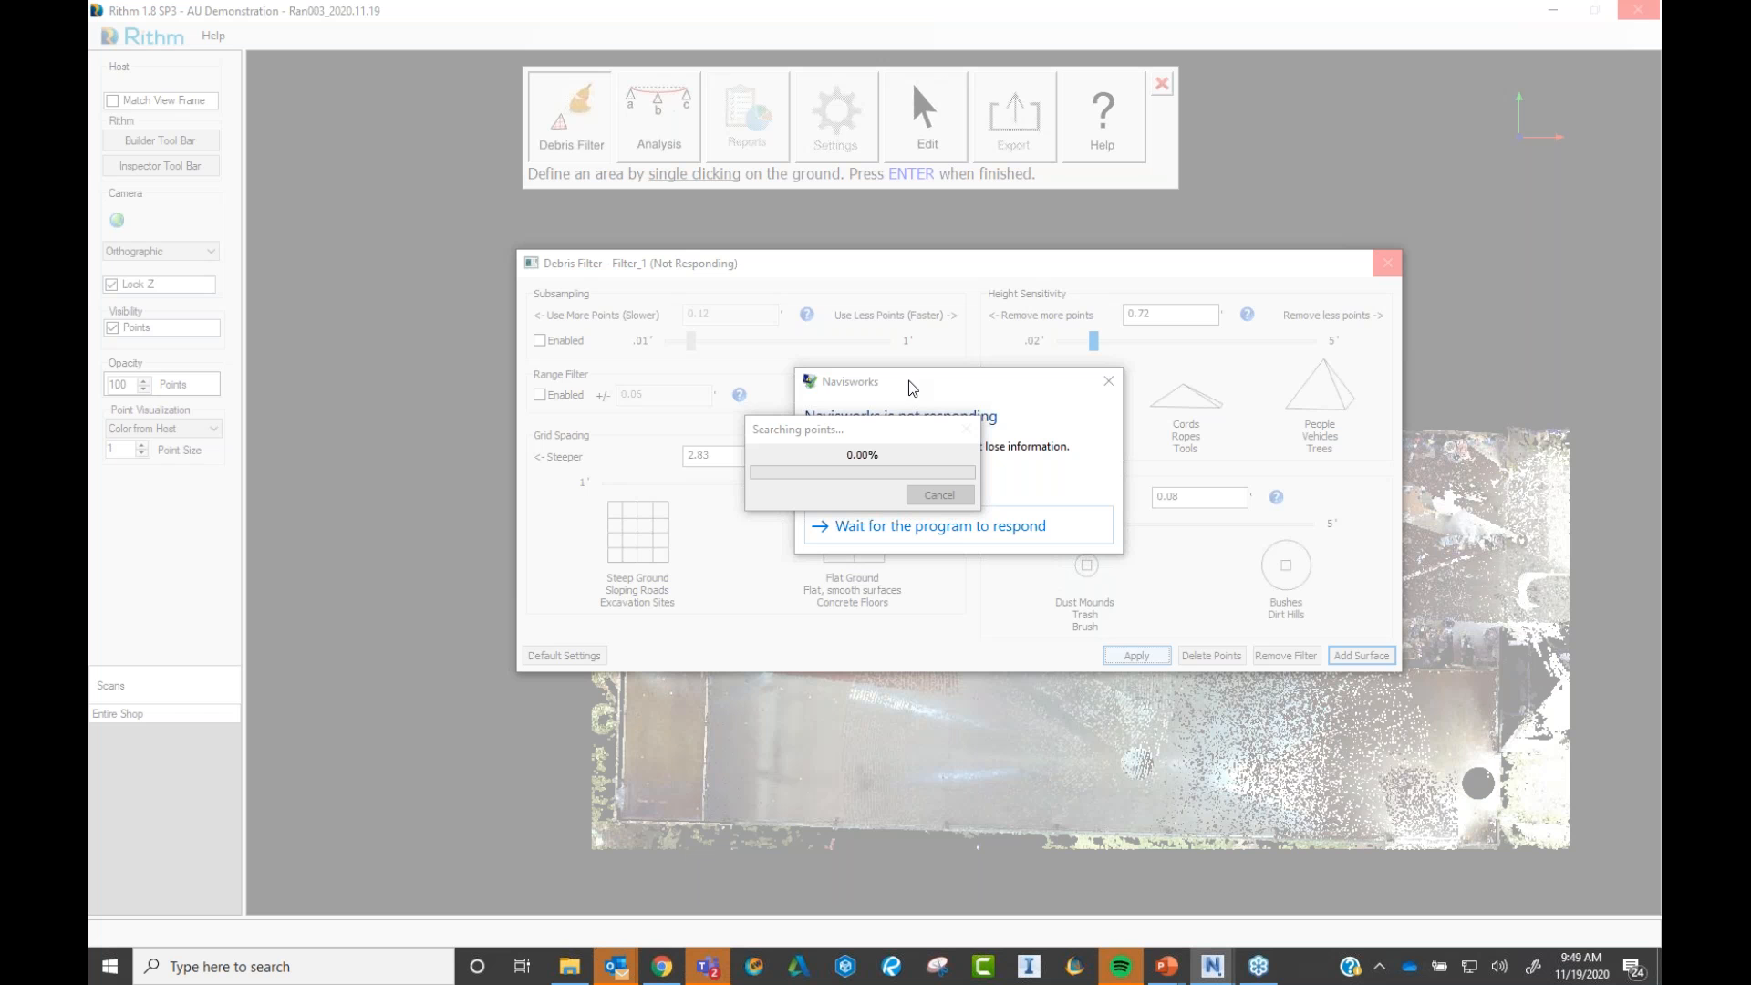
click(1030, 534)
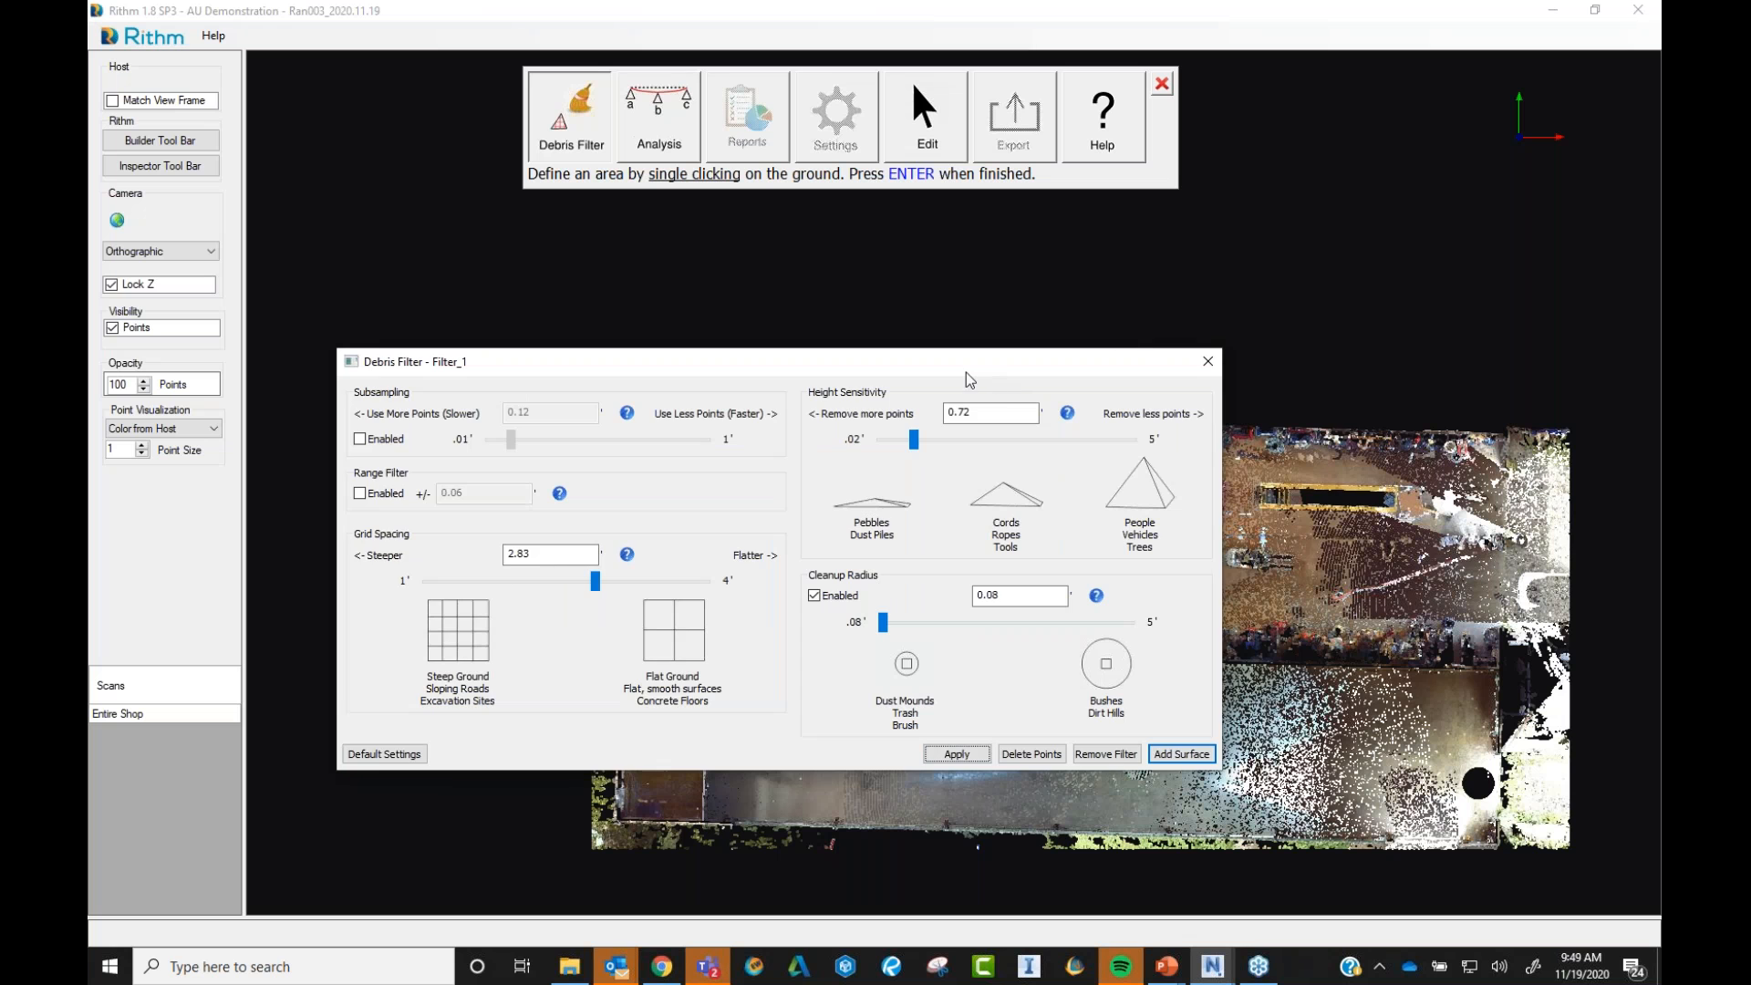
drag(966, 372, 1214, 286)
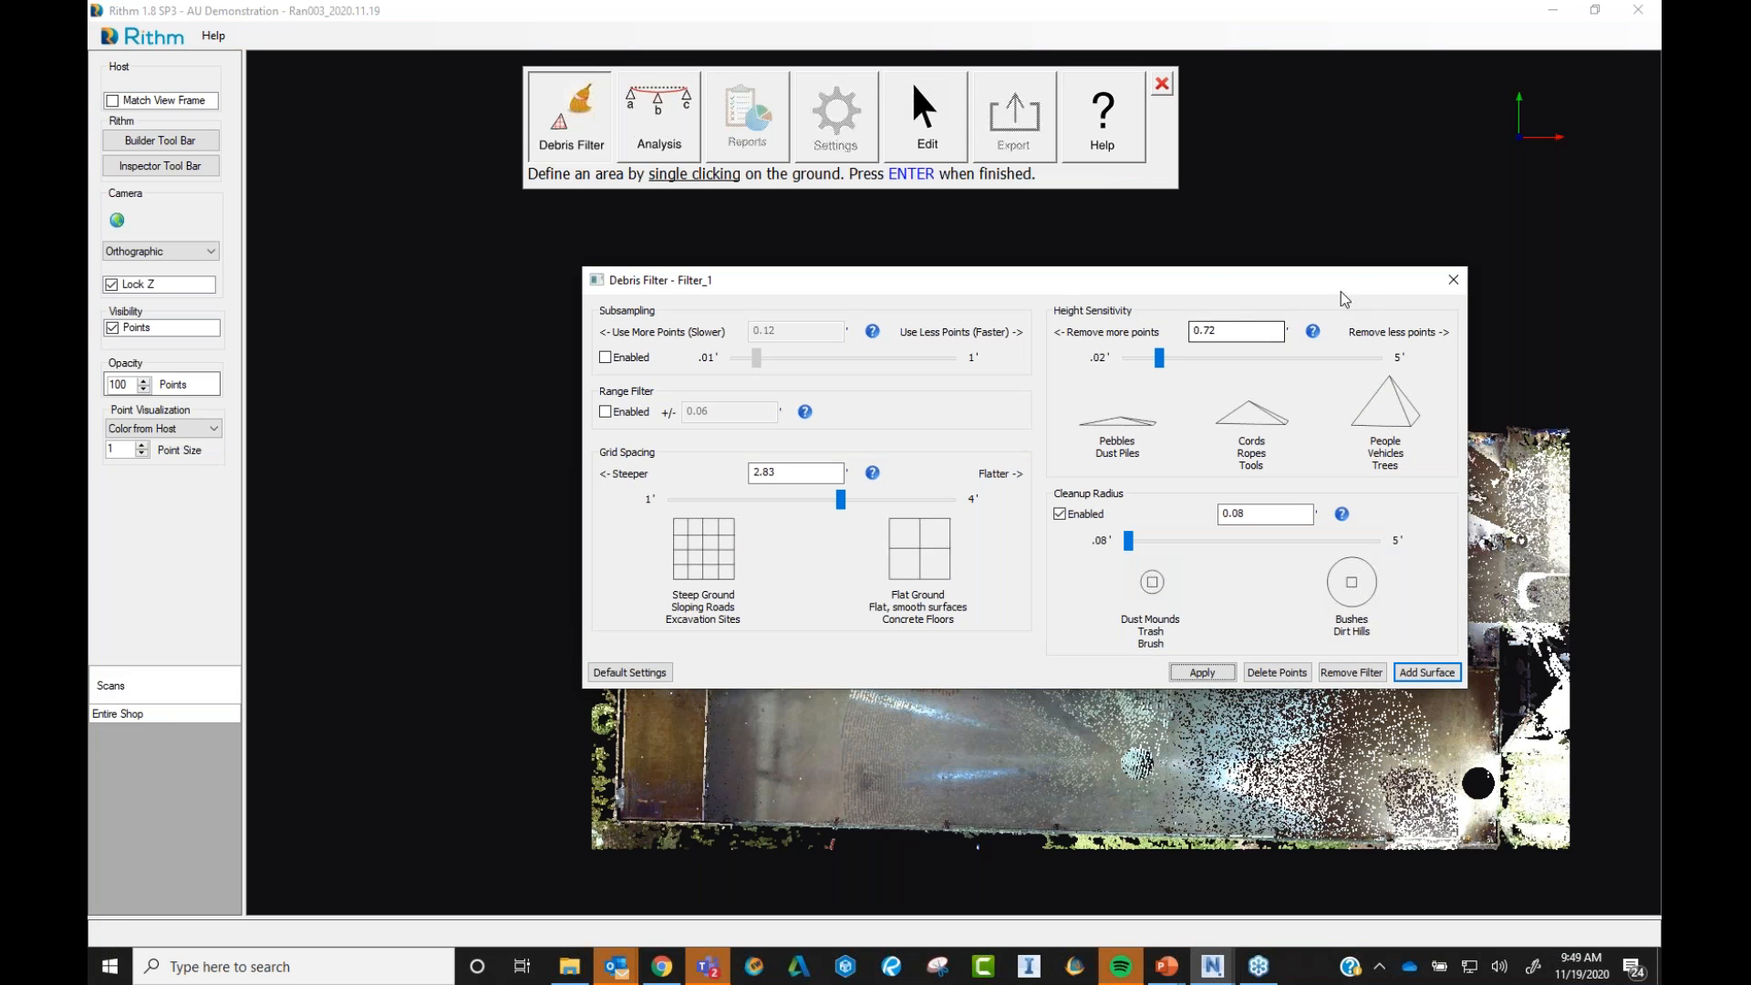
click(1453, 279)
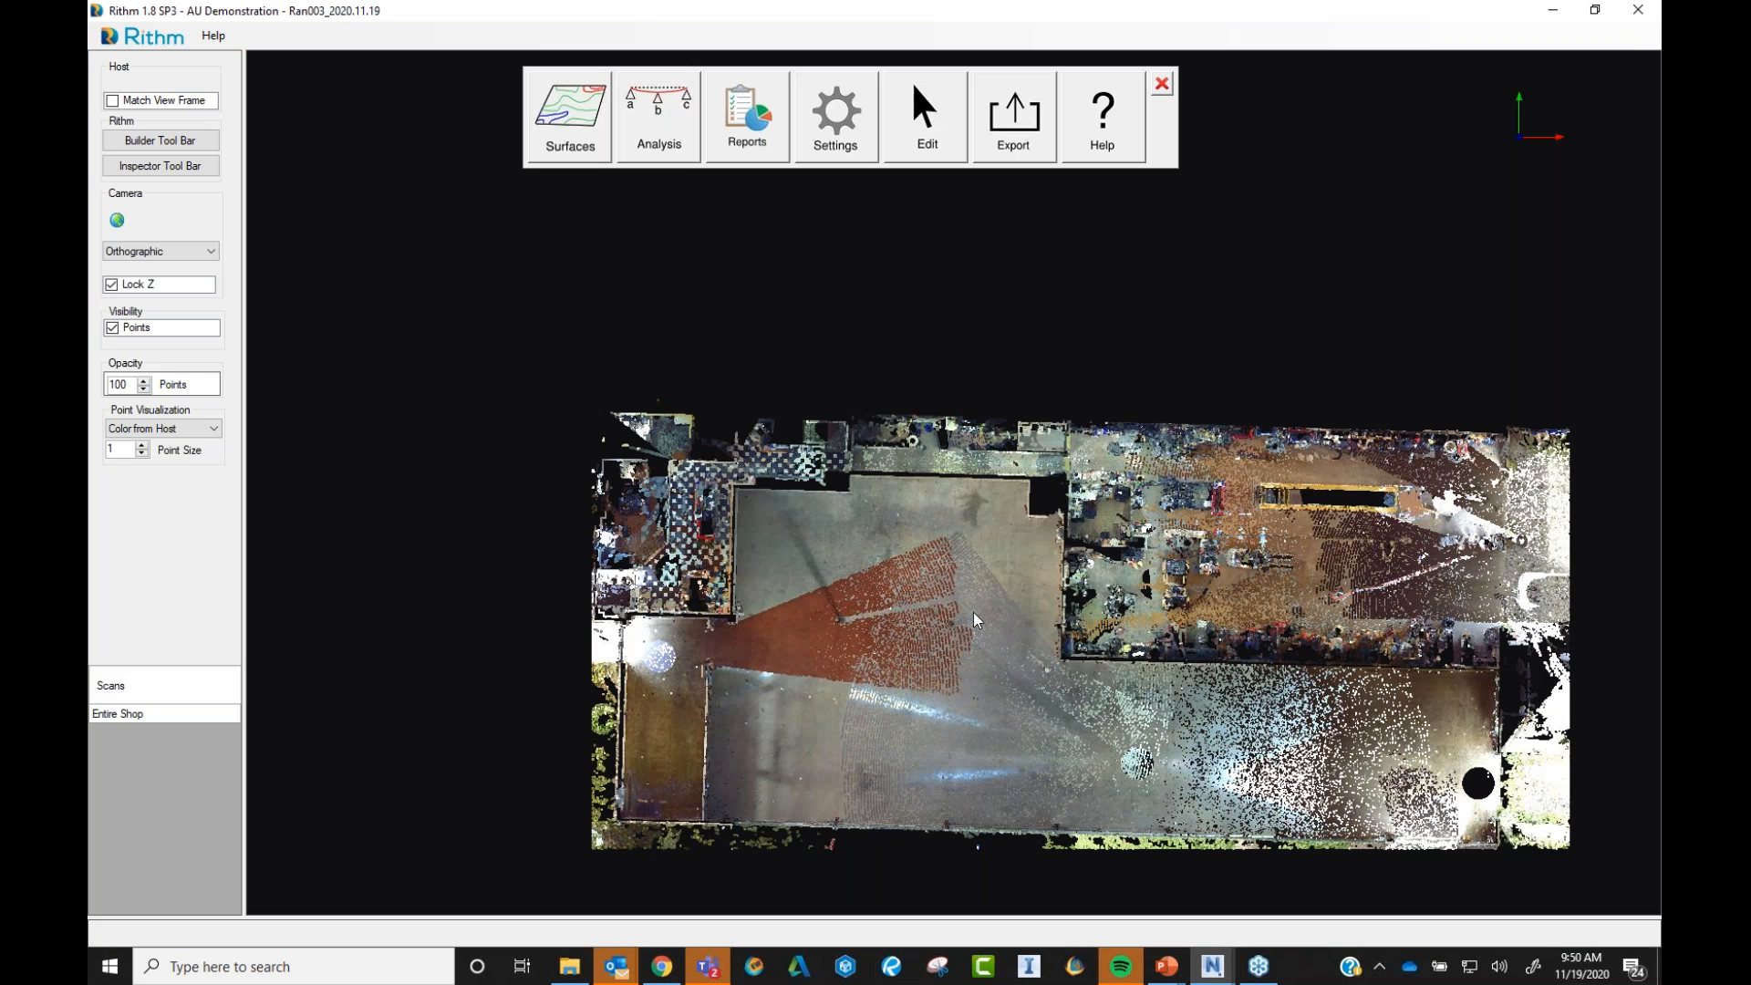
- Start a Contour Map on the shop scan, move the surface guide aside and begin selecting the area
scroll(1011, 651, up, 4)
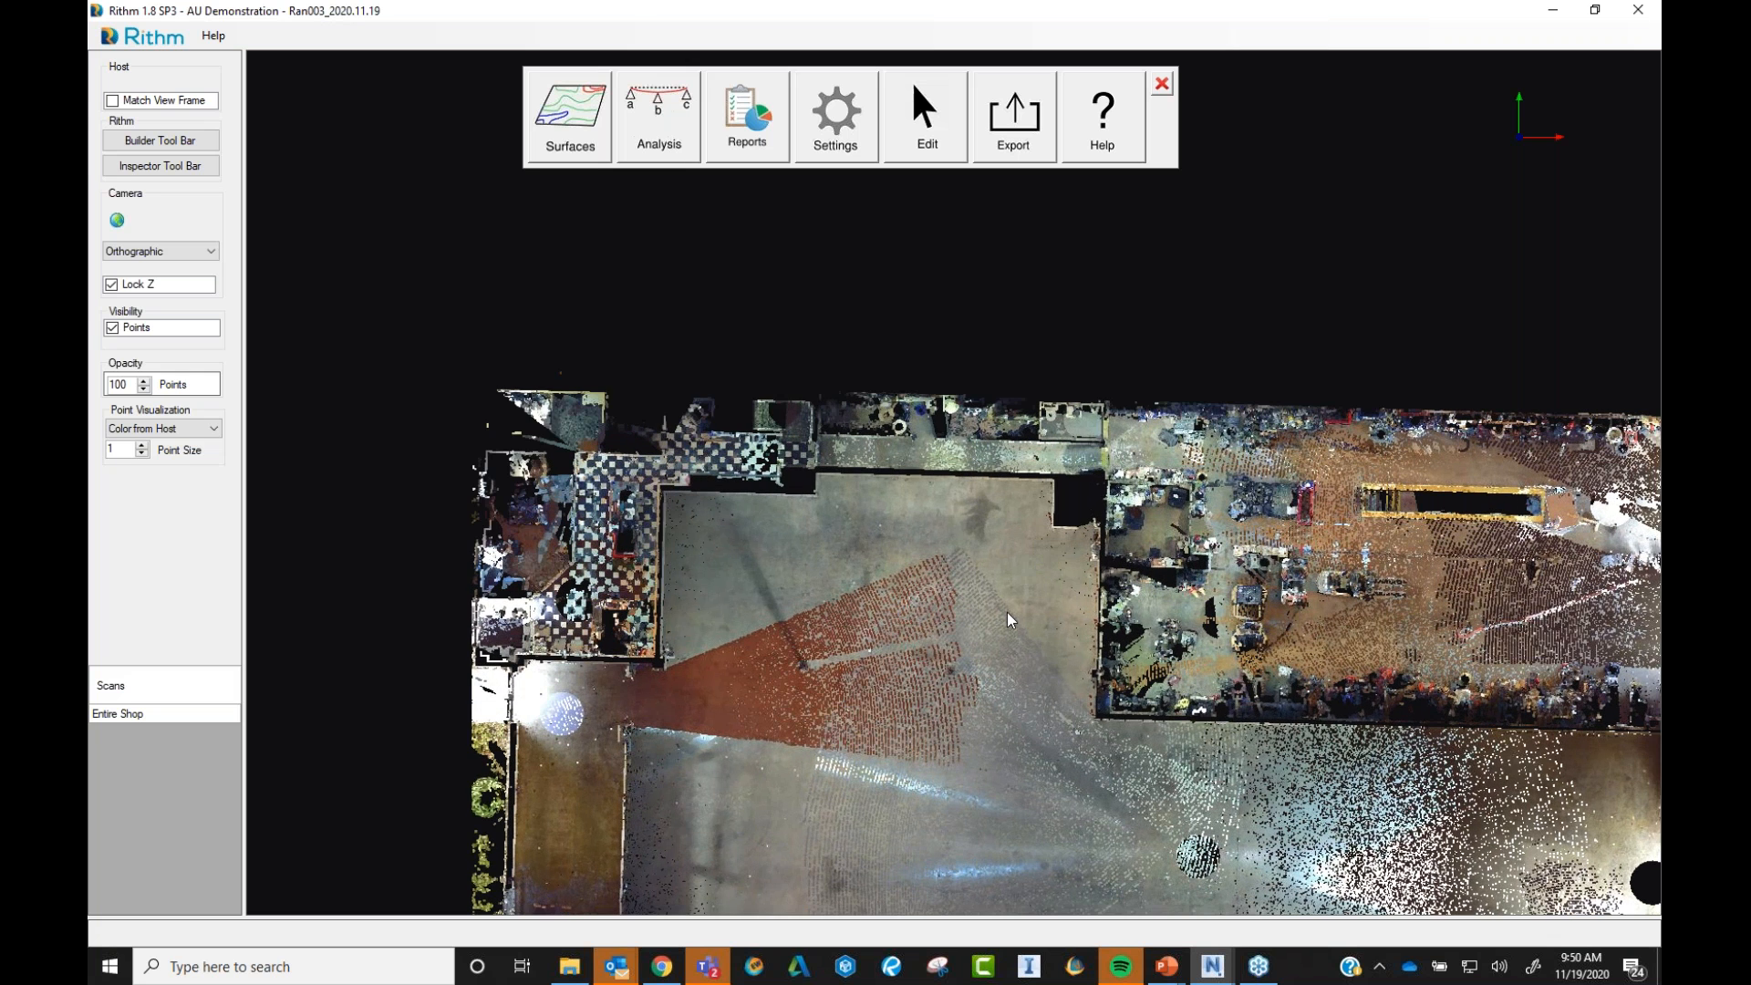
scroll(1008, 623, down, 2)
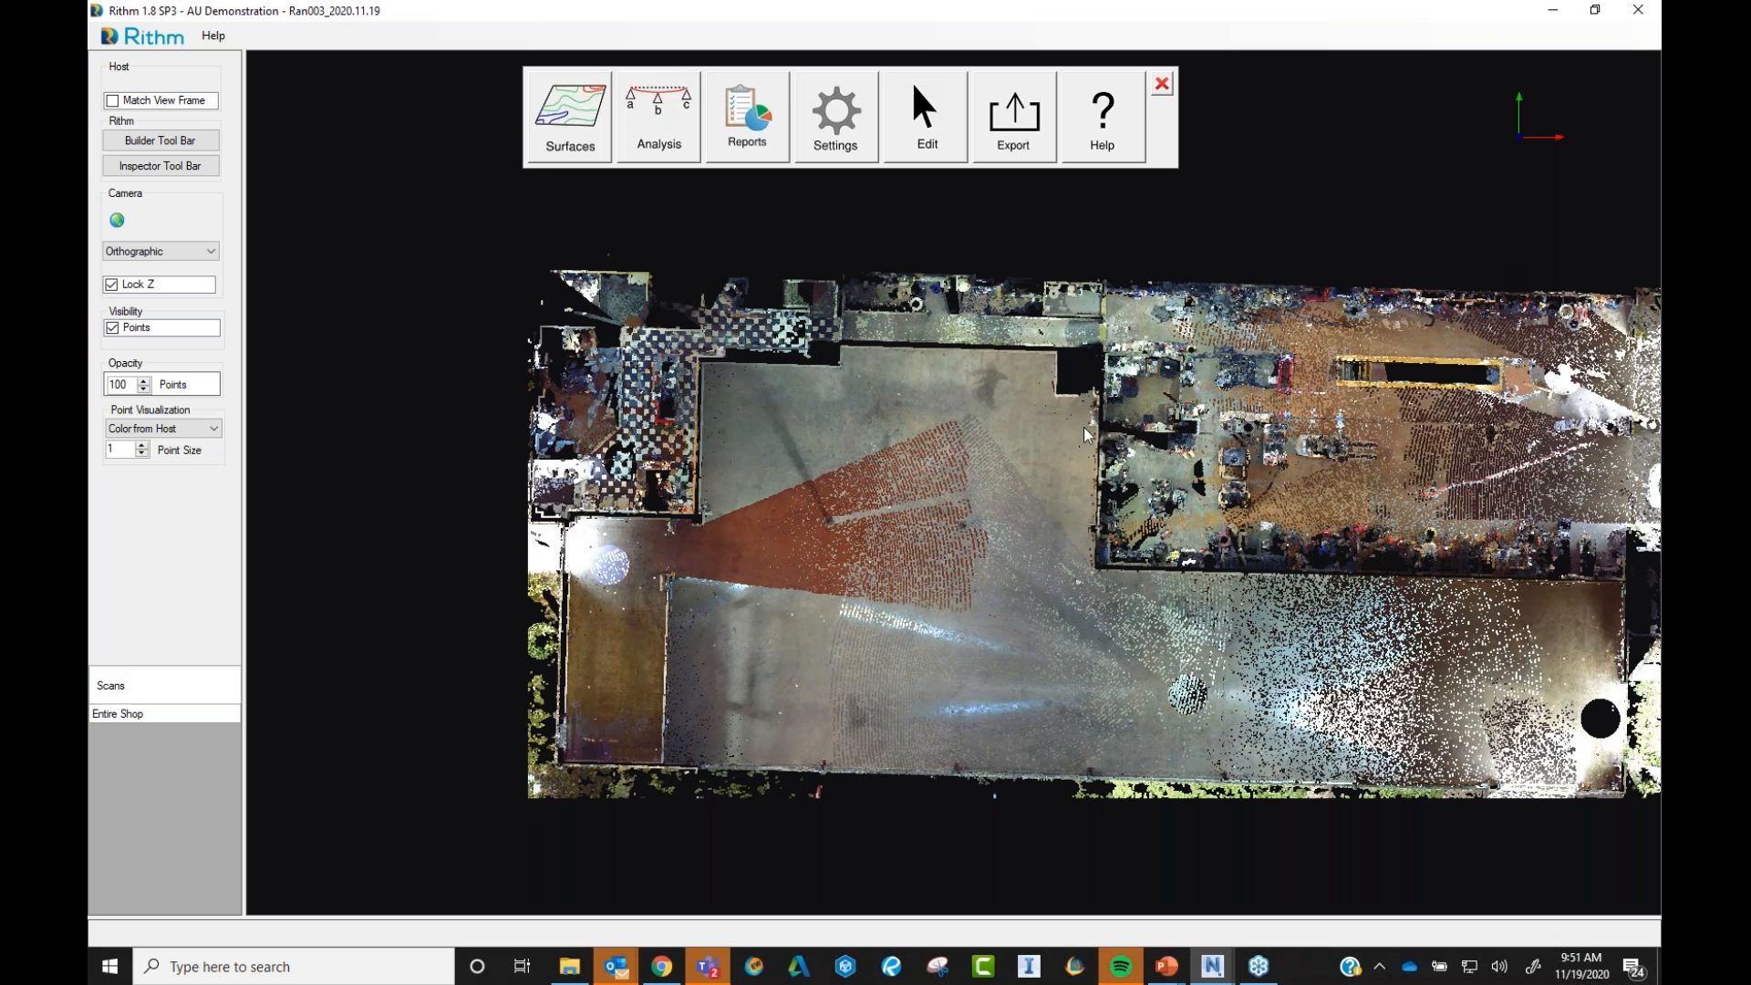
click(575, 135)
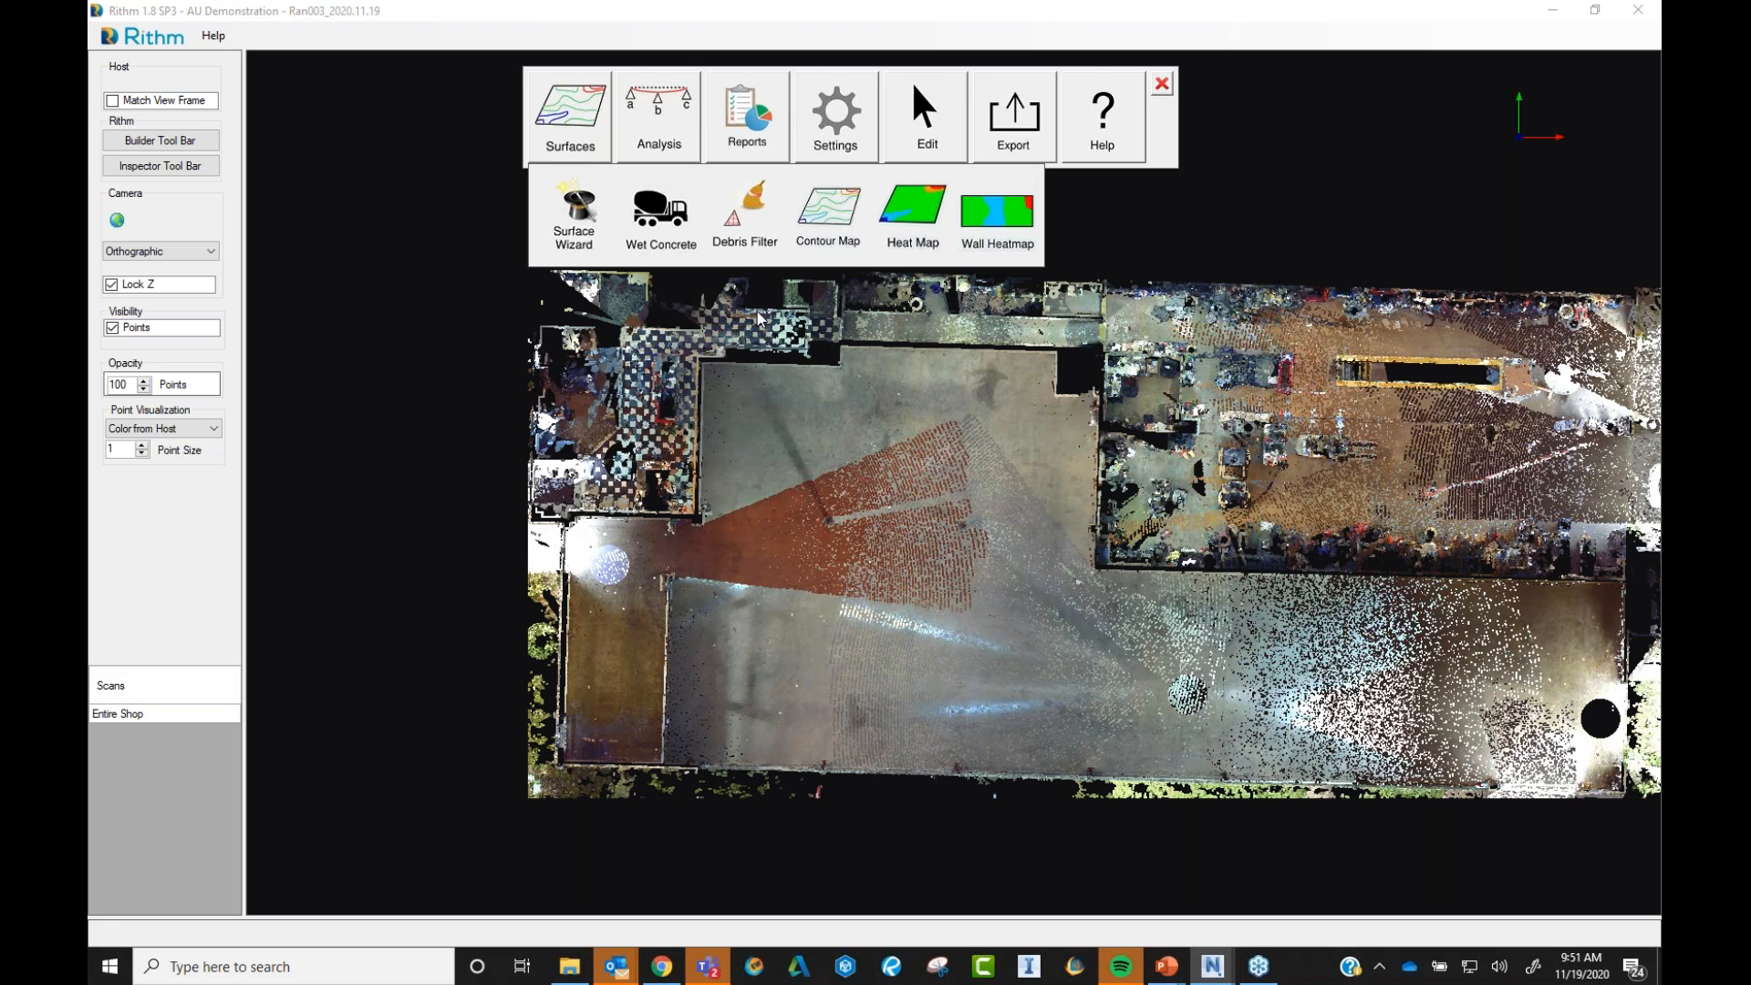
click(837, 217)
click(210, 168)
click(829, 239)
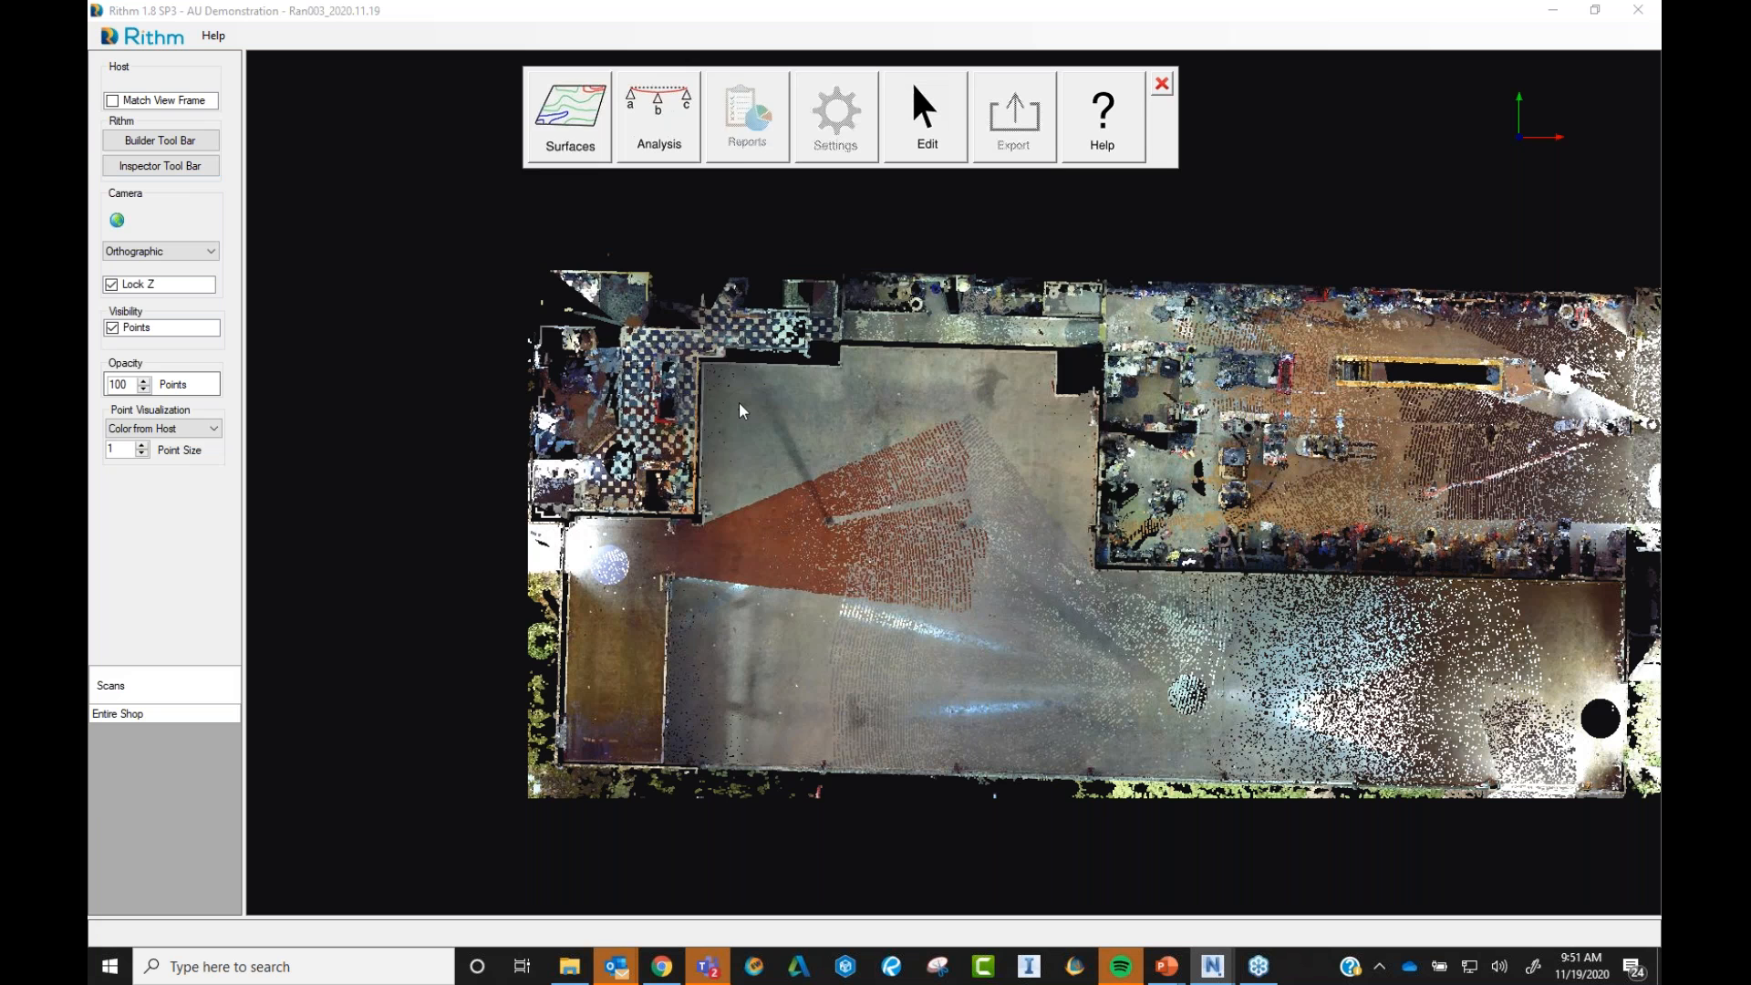
drag(790, 282, 373, 84)
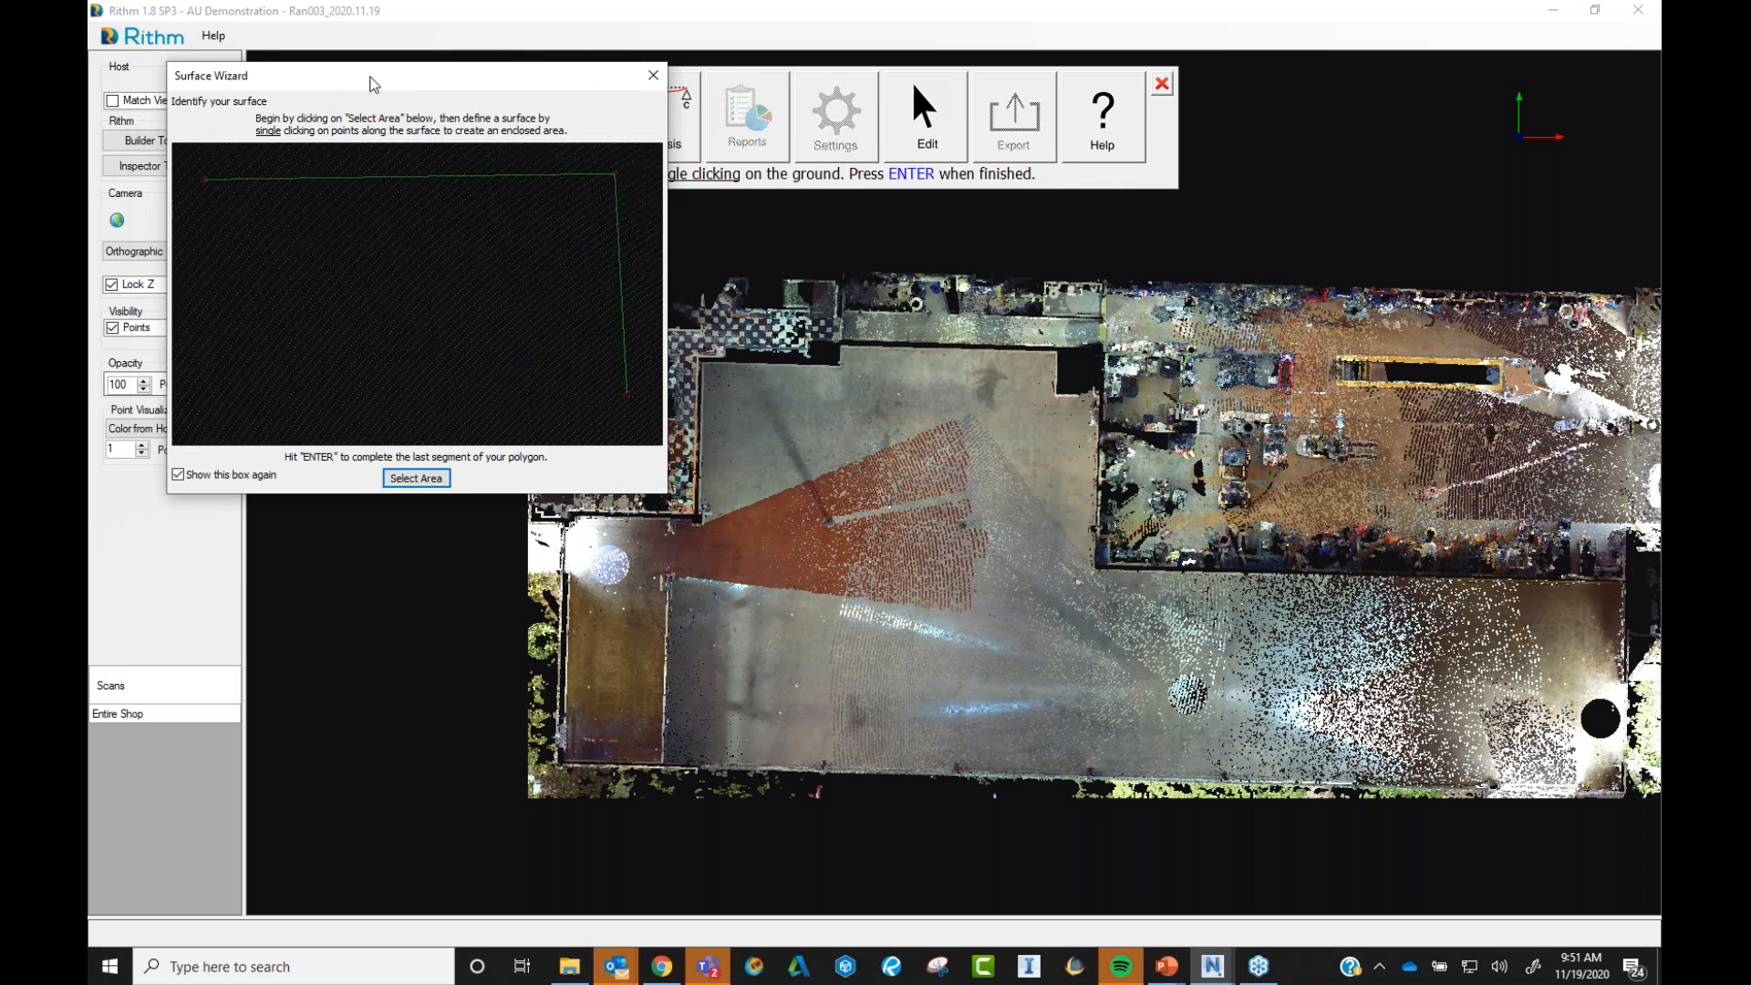
click(429, 478)
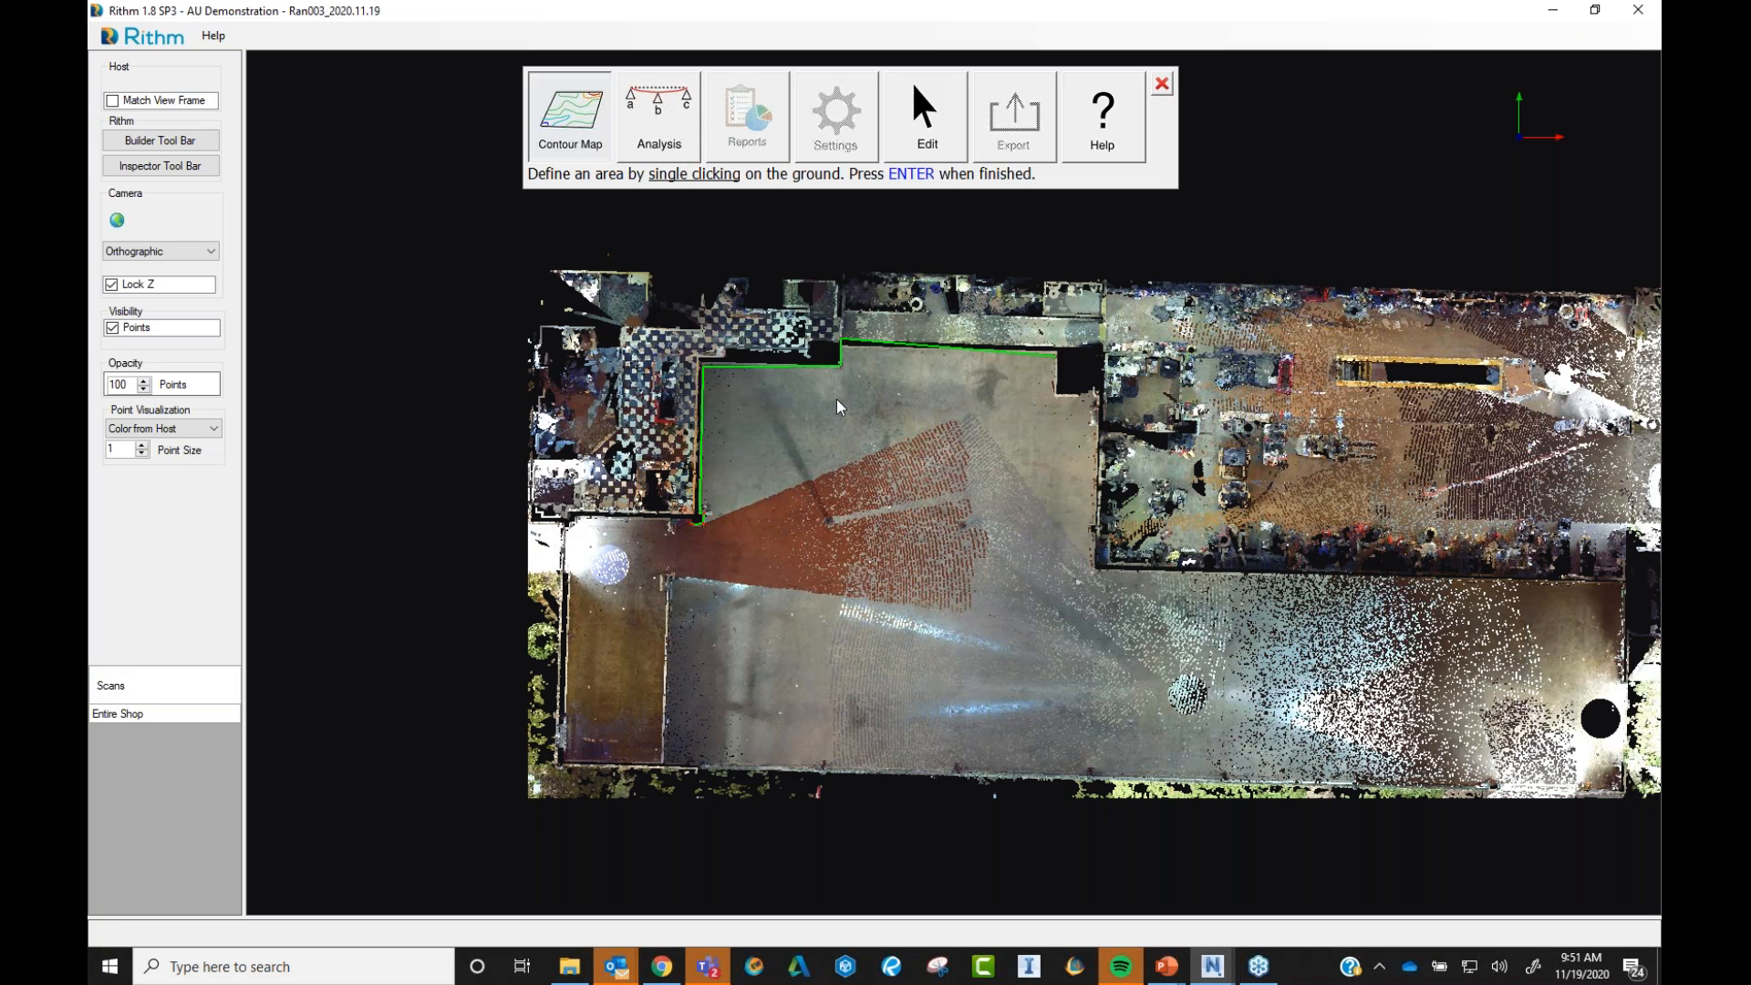
- Outline the open shop floor along its walls, ending the area partway across the wing below the equipment area
click(1057, 394)
click(1296, 413)
click(1094, 567)
click(1314, 441)
click(1337, 693)
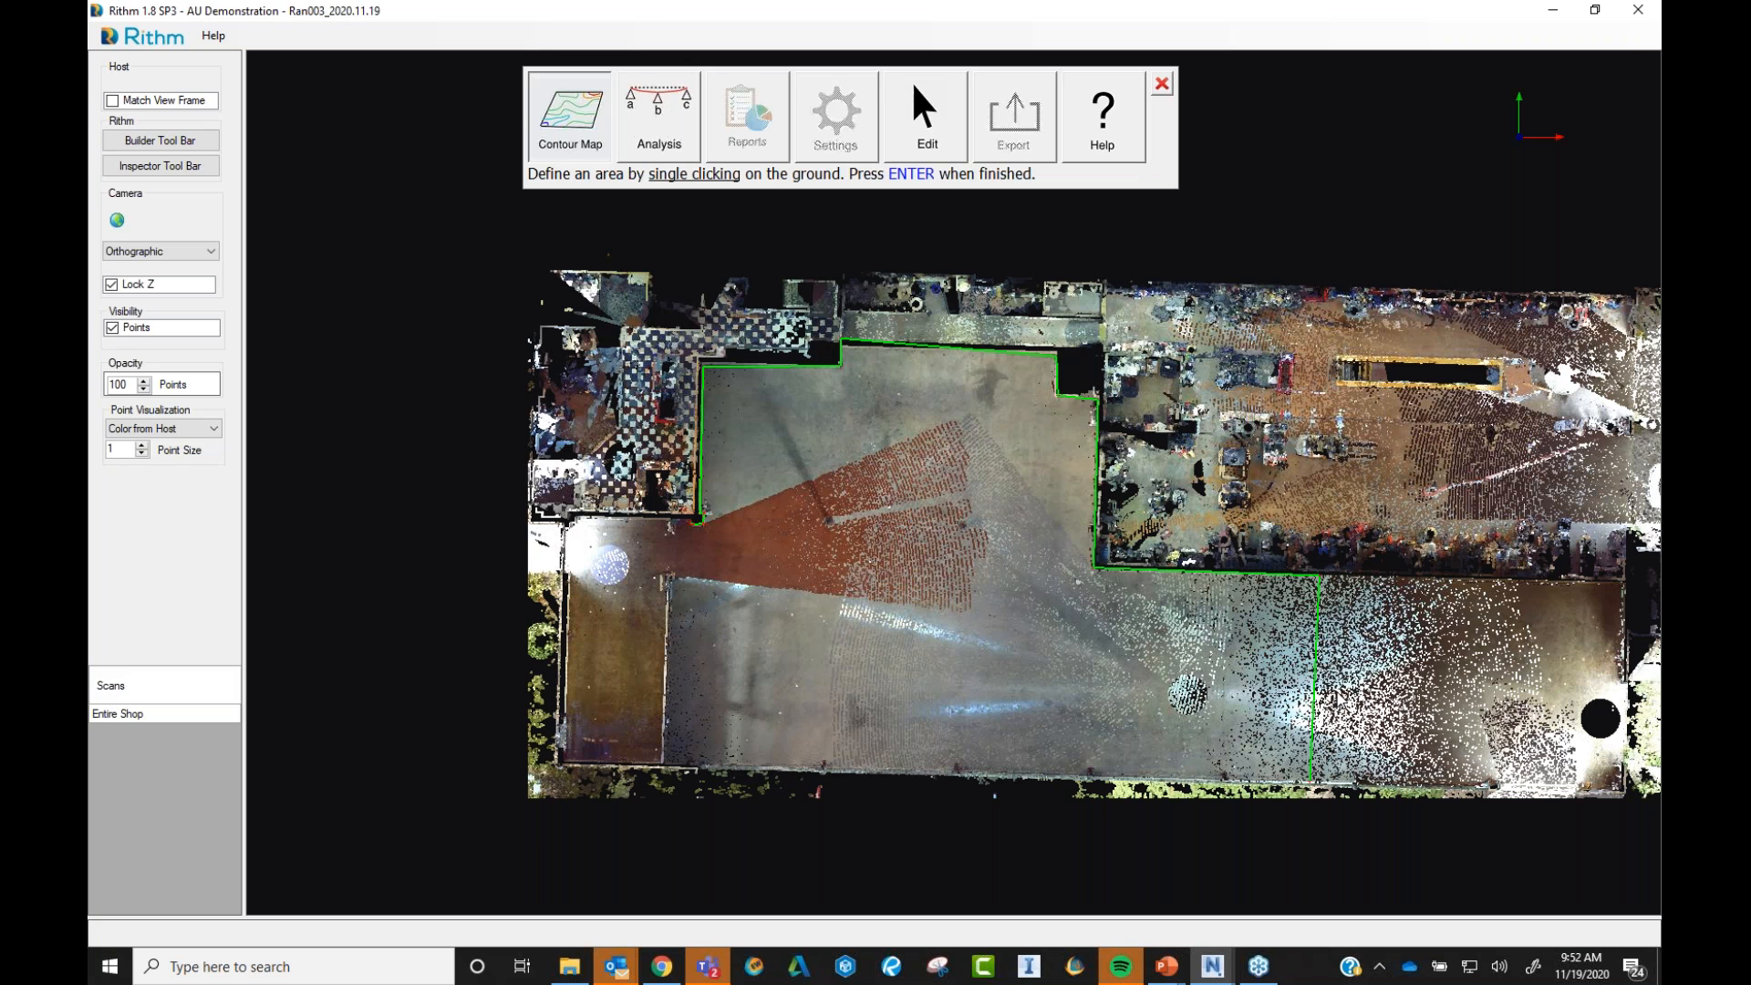
click(797, 638)
click(669, 524)
- Close the floor outline, try a spacing along contour of 10.99' and cancel the contour map settings
key(Return)
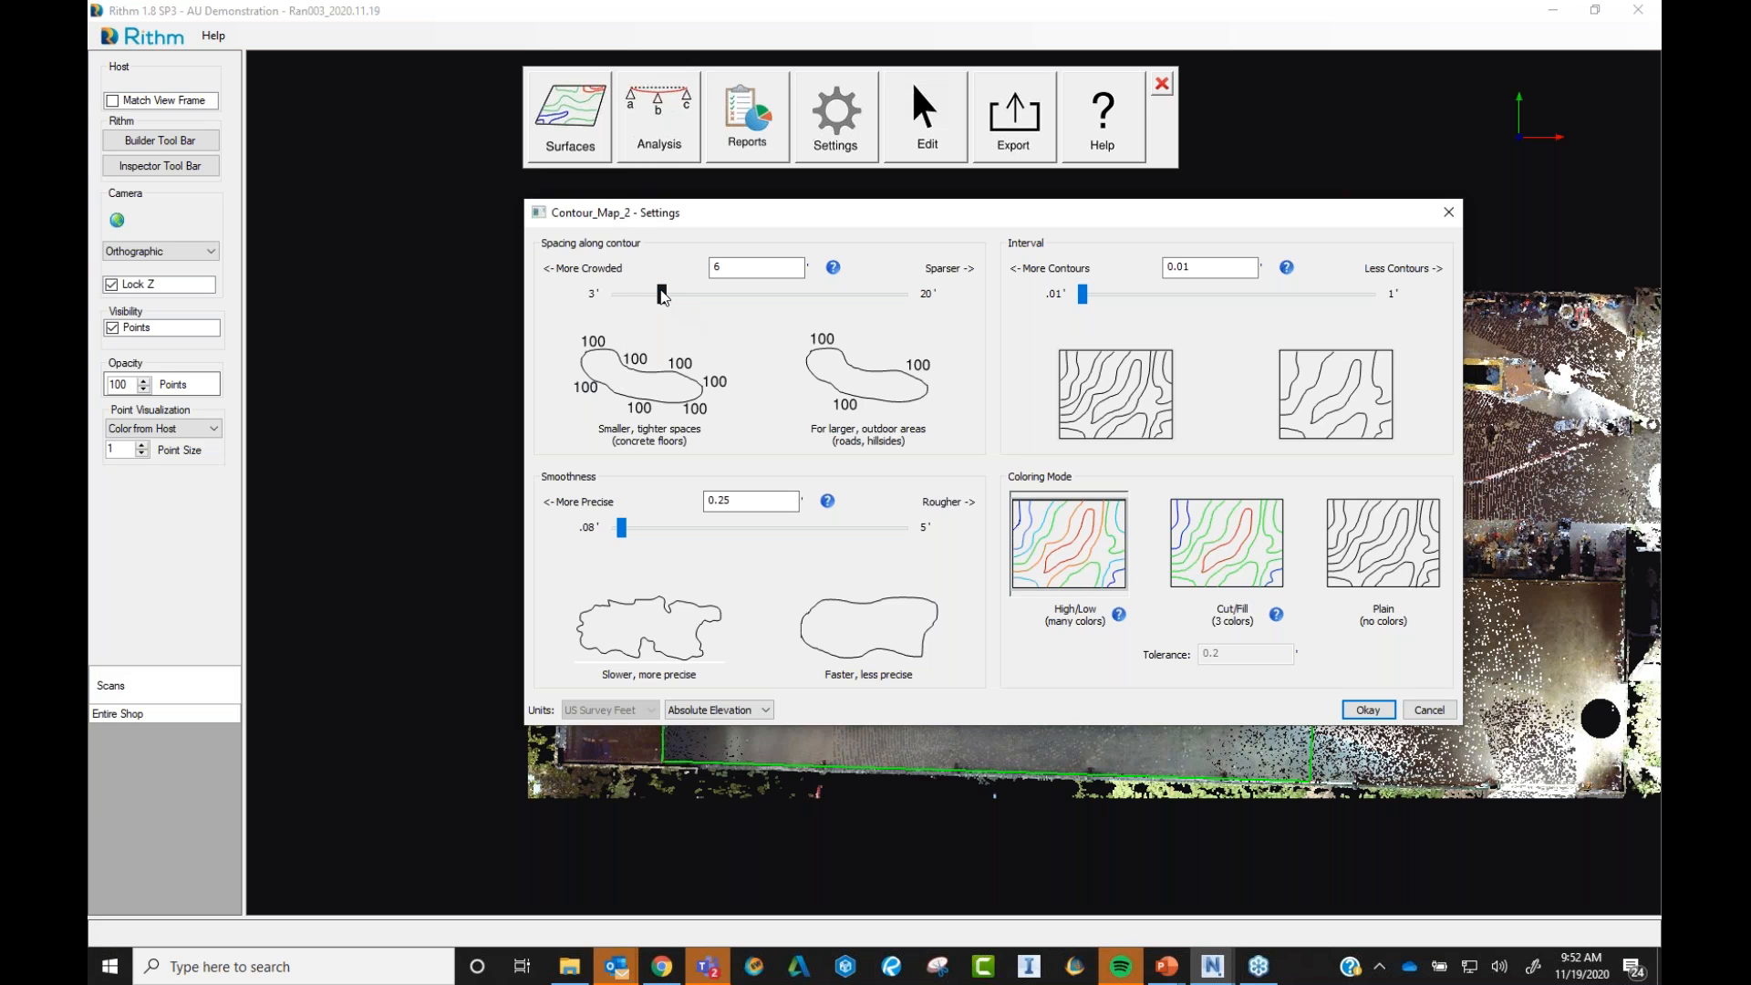
click(750, 293)
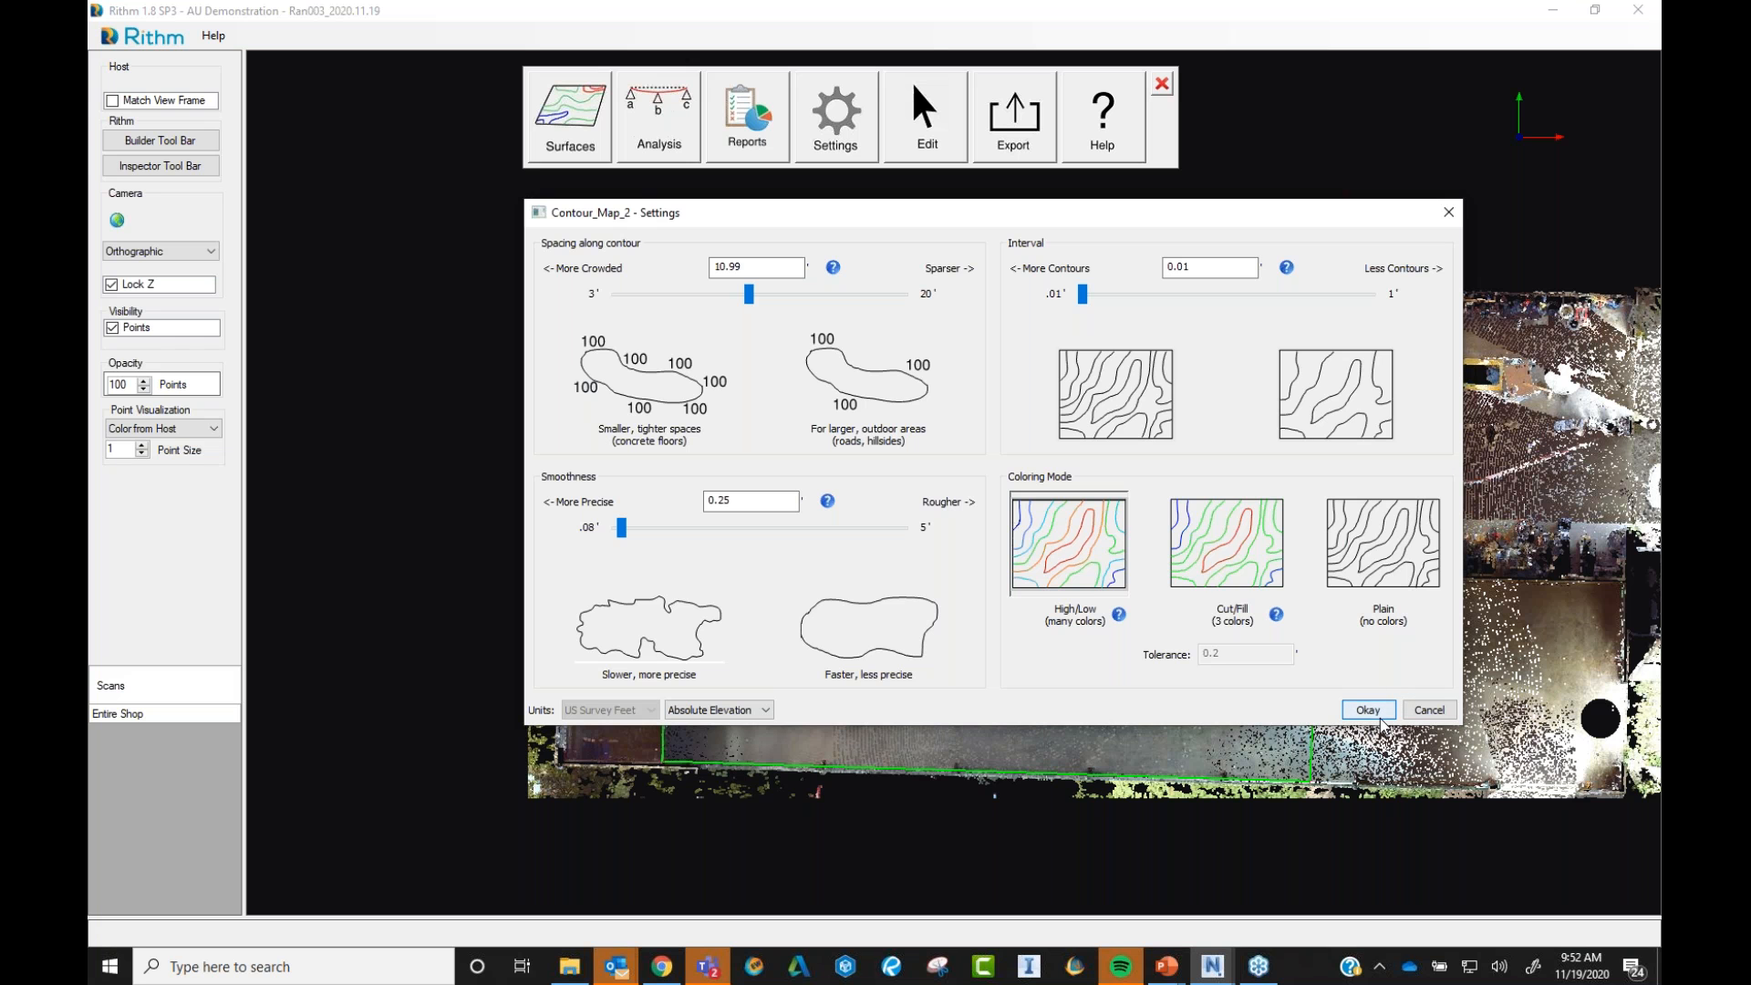
click(1431, 713)
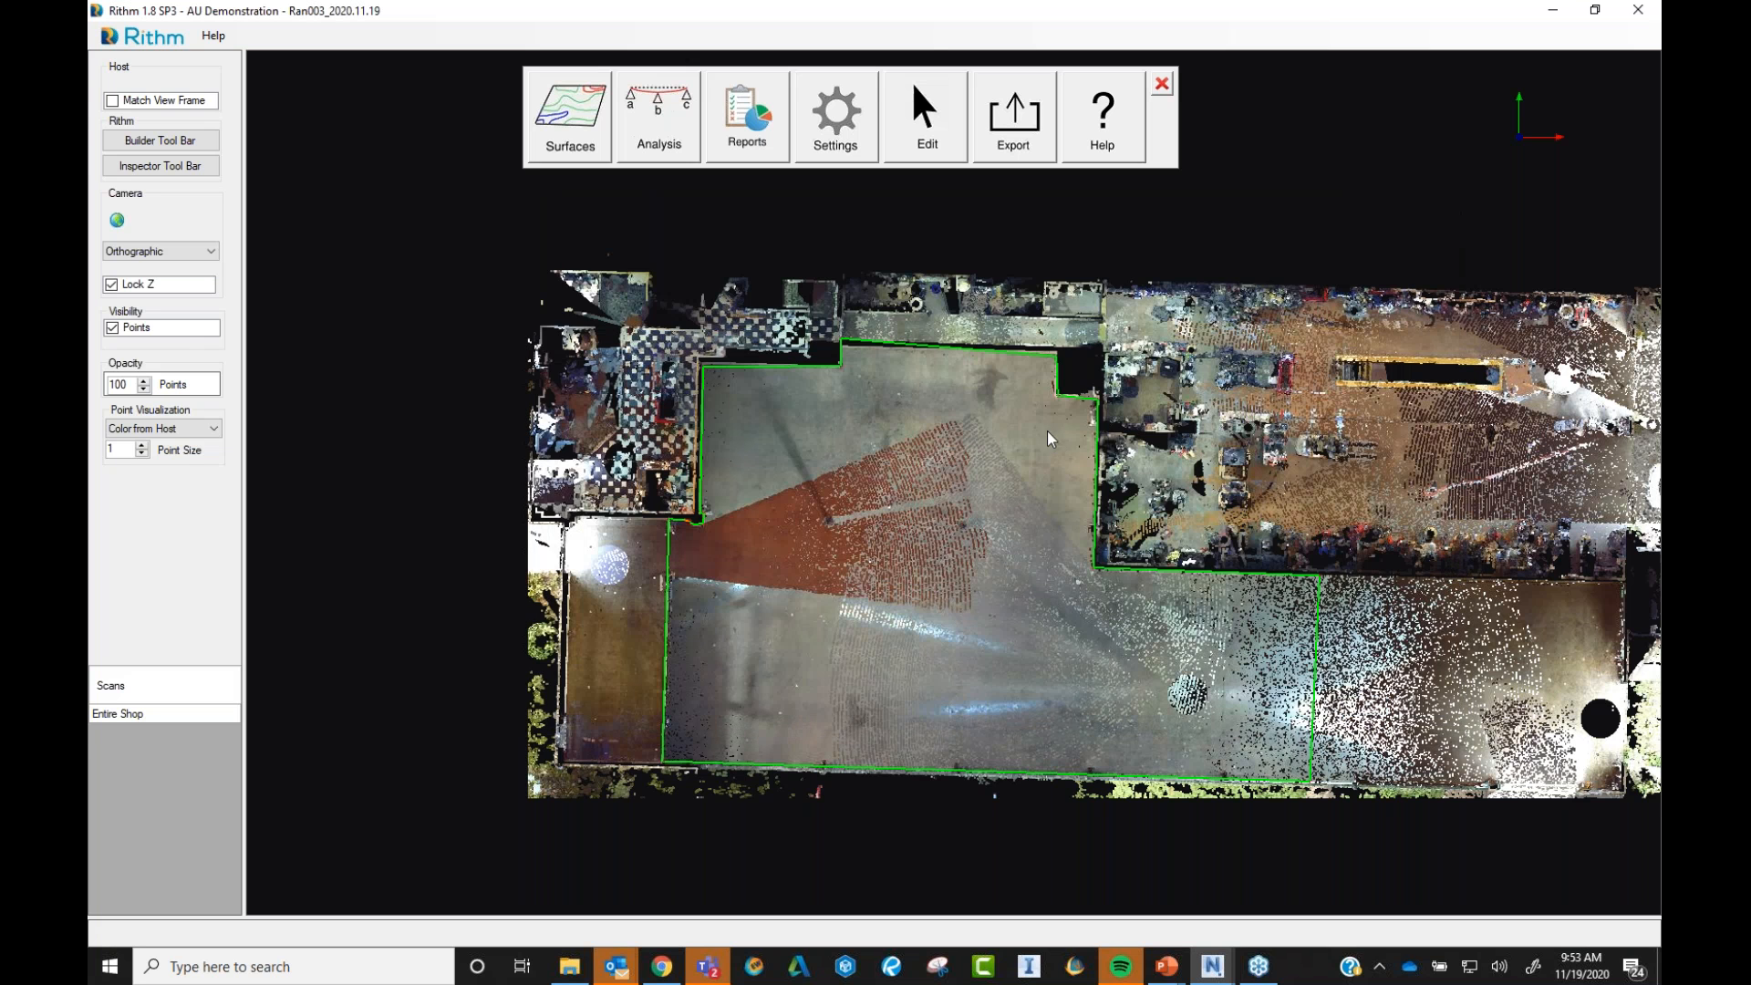
- Turn on the visibility of the existing Contour_Map_1 layer in the layer list
click(926, 141)
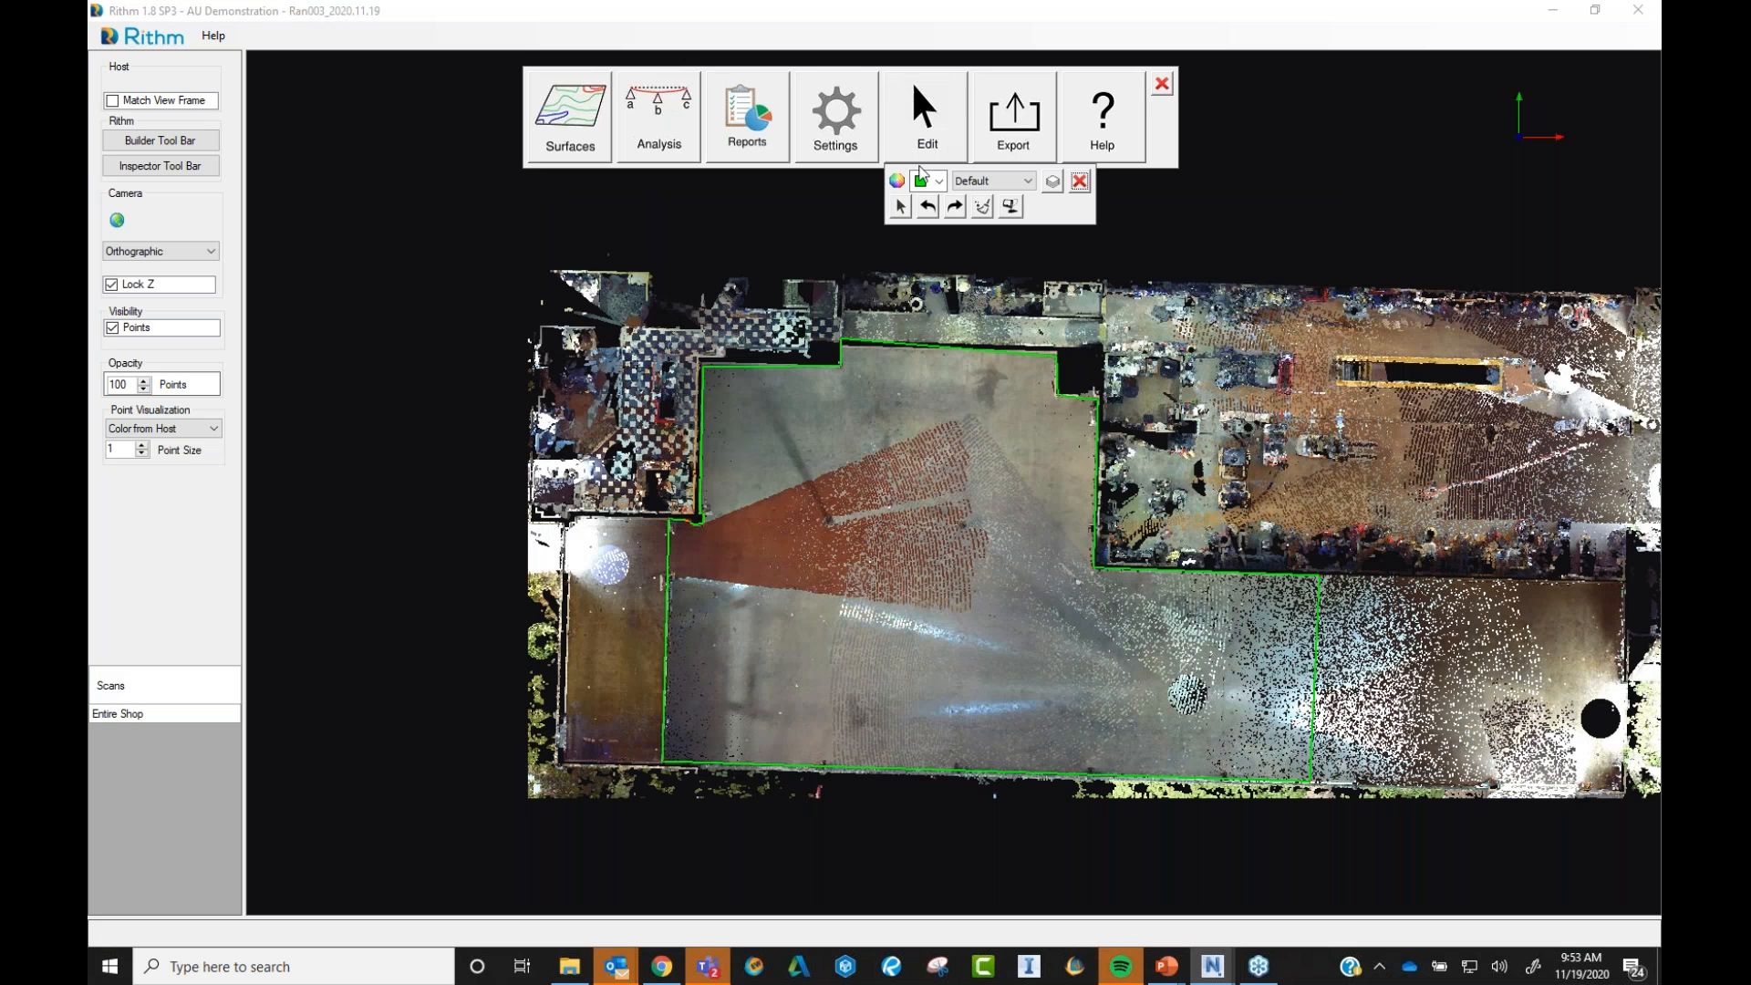
click(1023, 181)
click(1052, 186)
click(1053, 183)
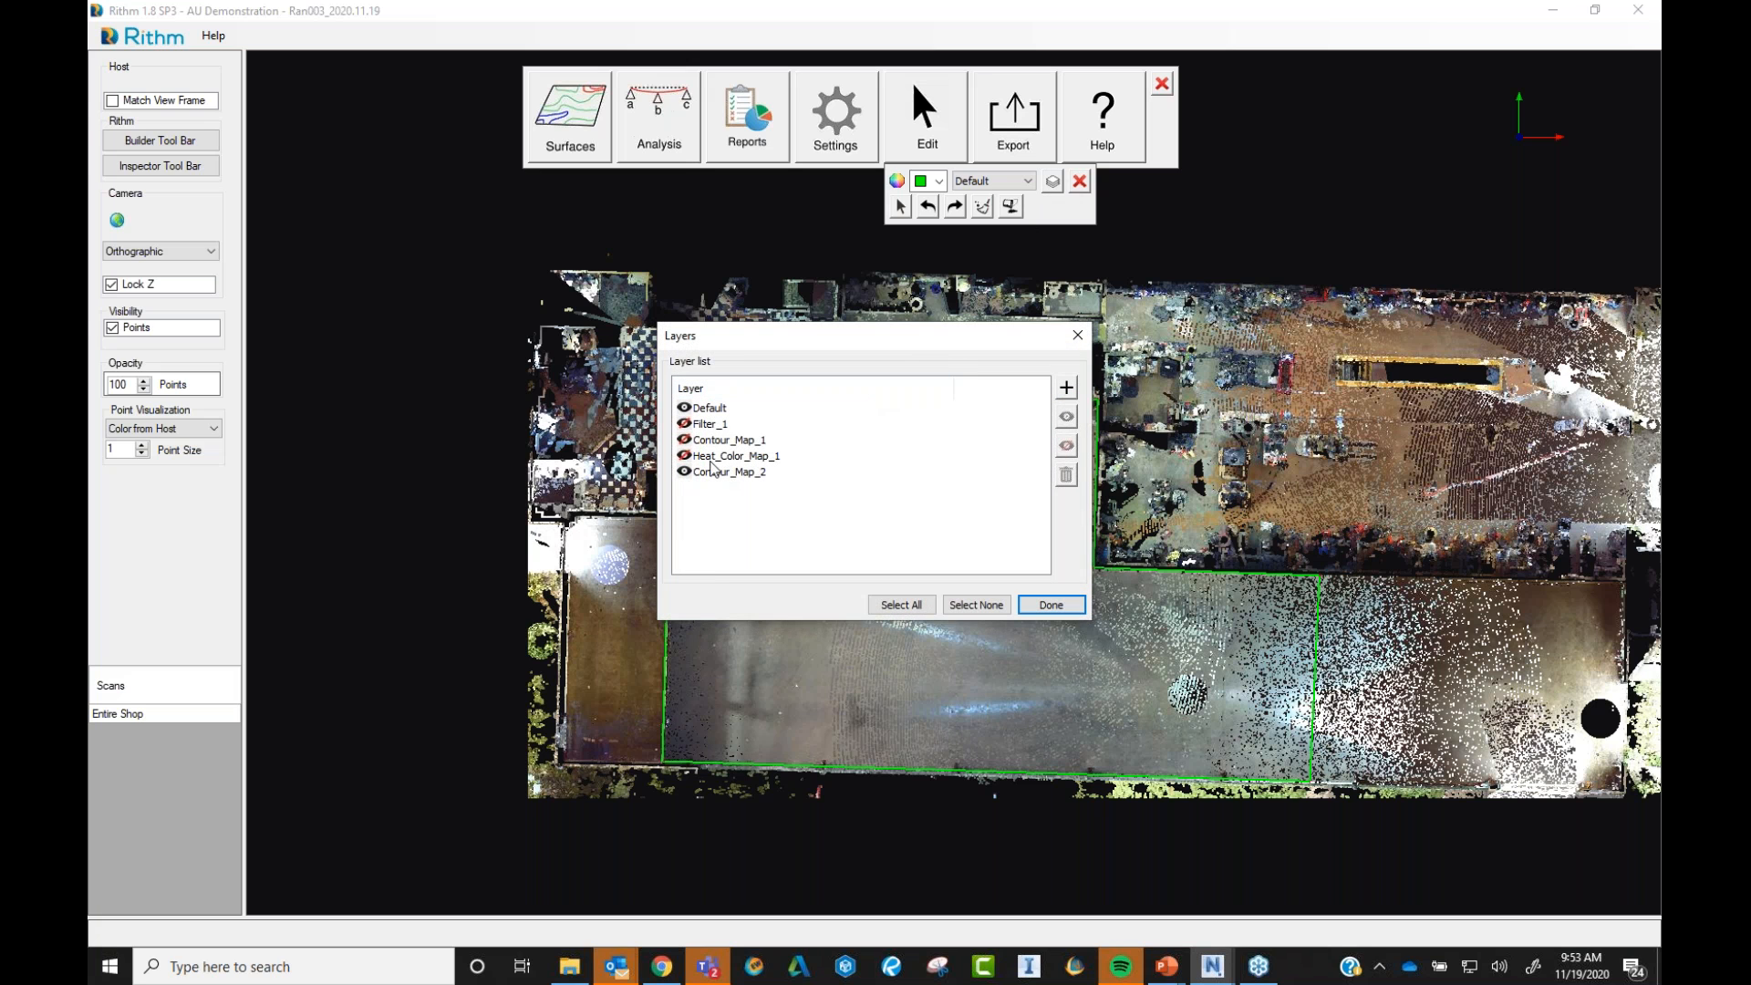
click(710, 440)
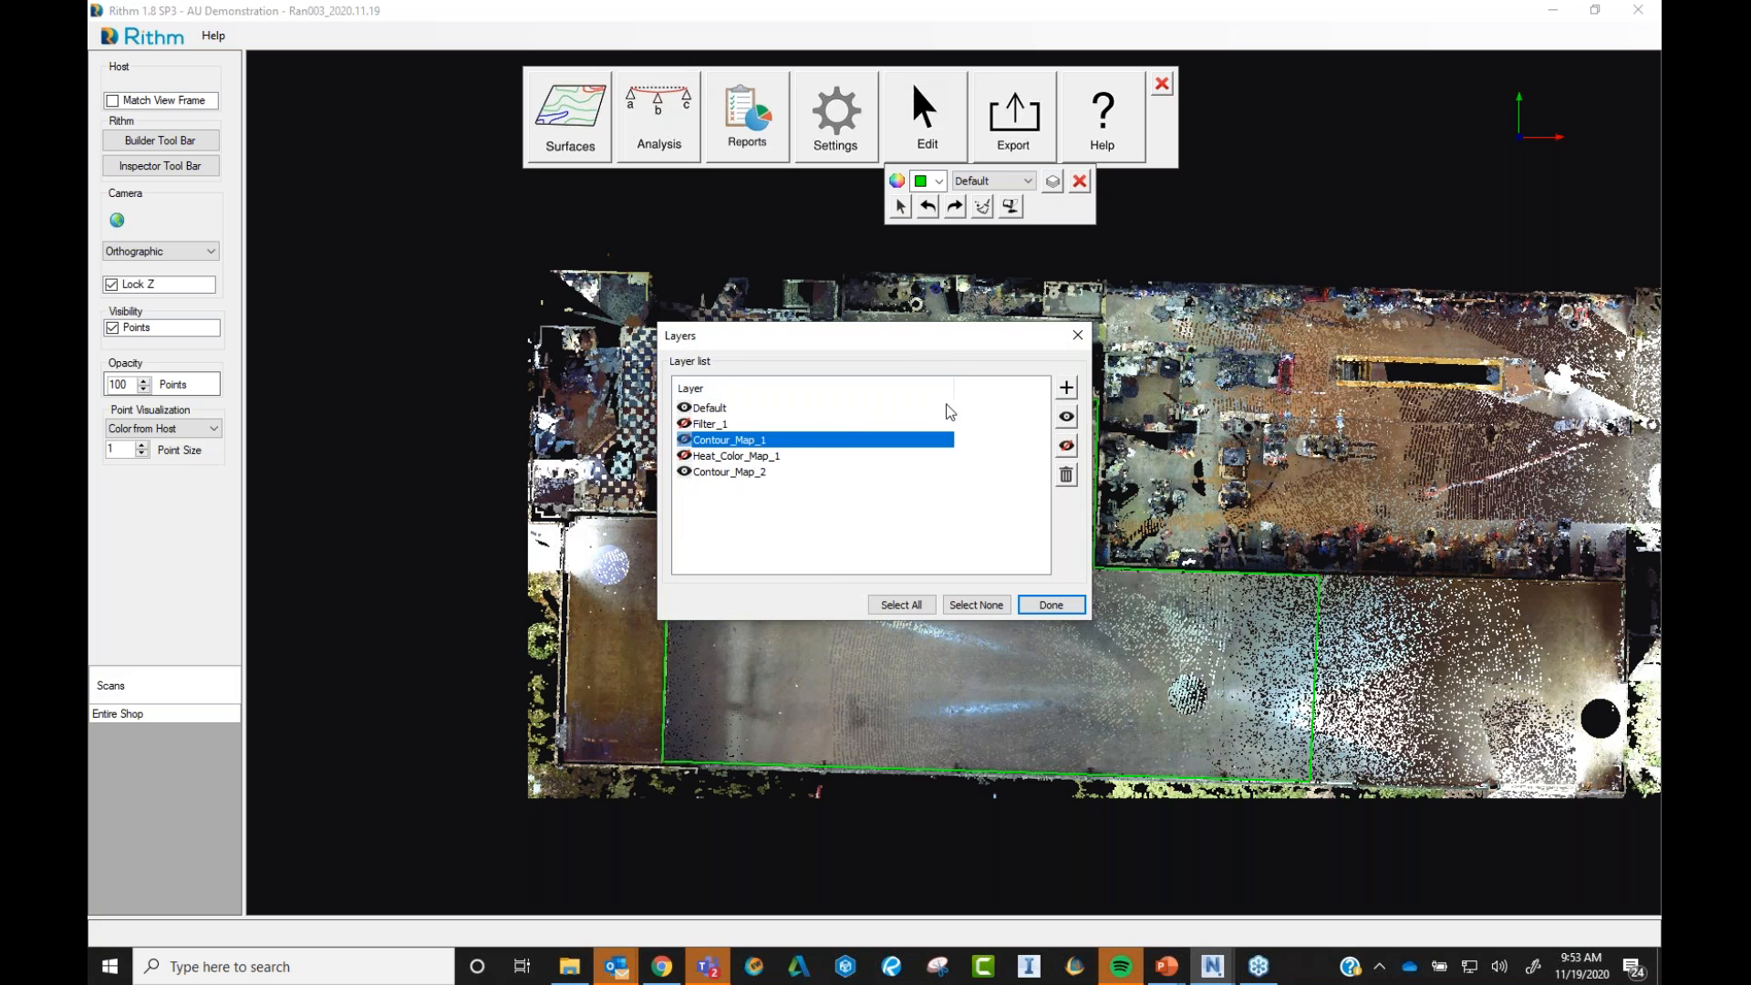
click(1067, 418)
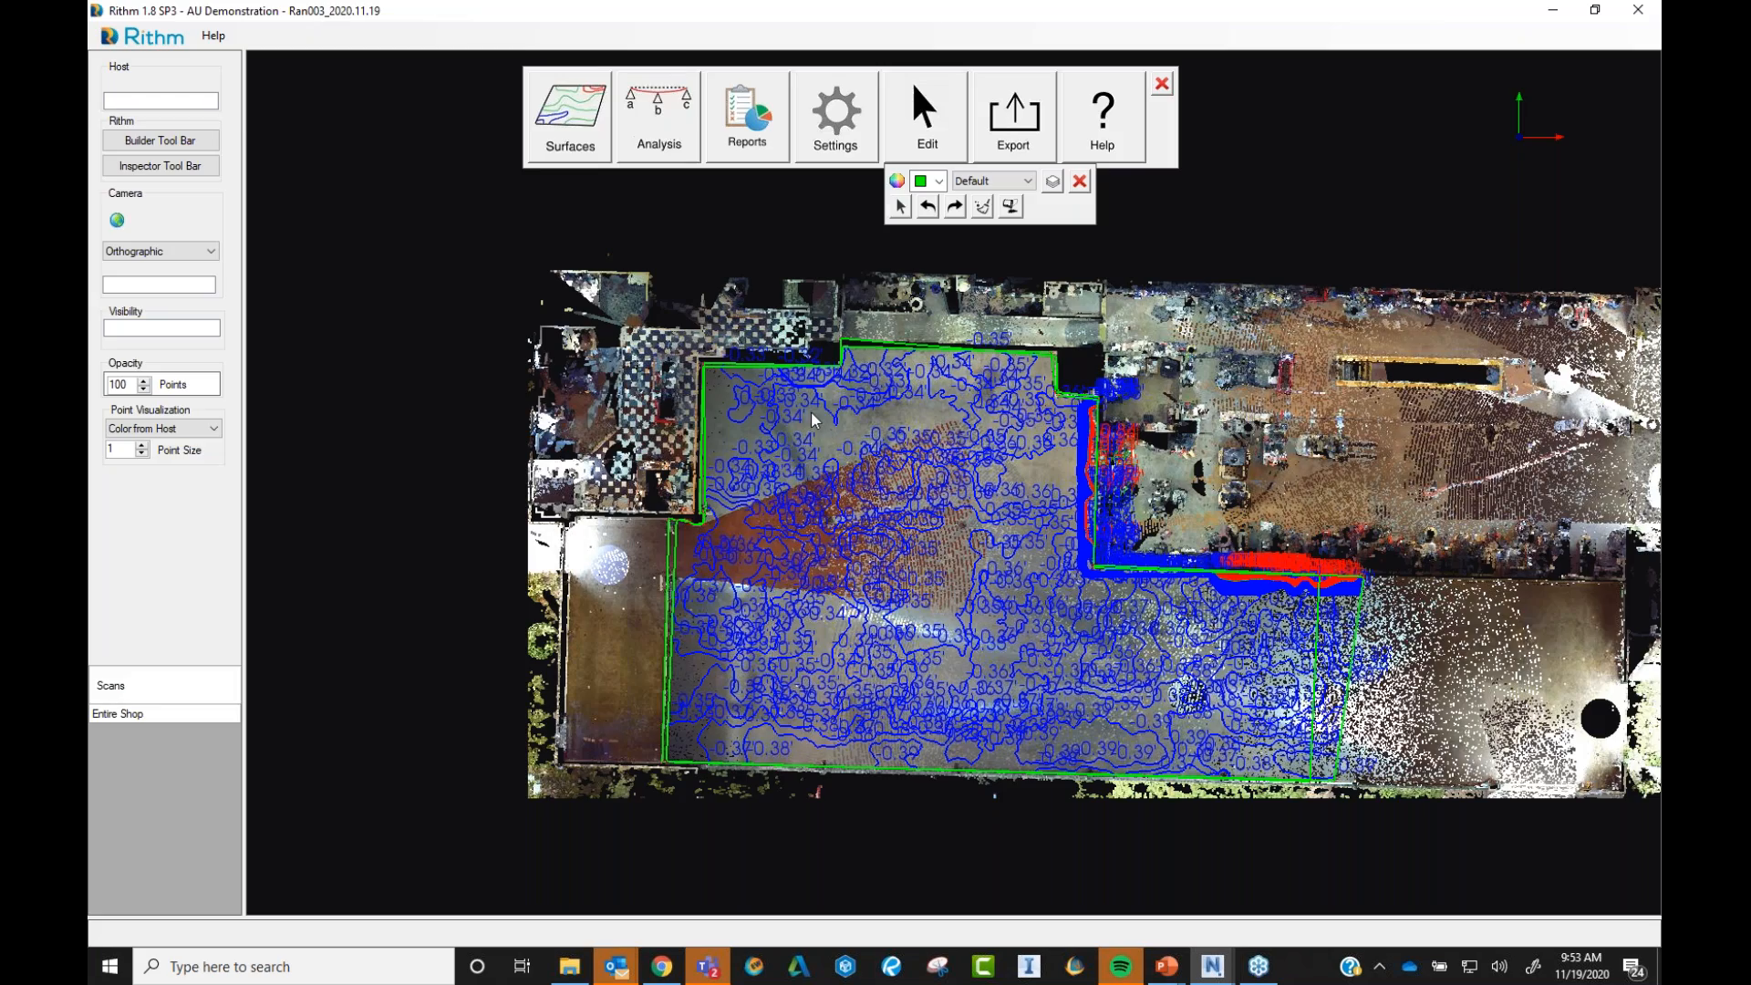
- Switch to Navisworks and back to Rithm, and examine the contour lines and elevation labels across the shop floor
key(alt+Tab)
scroll(788, 434, up, 3)
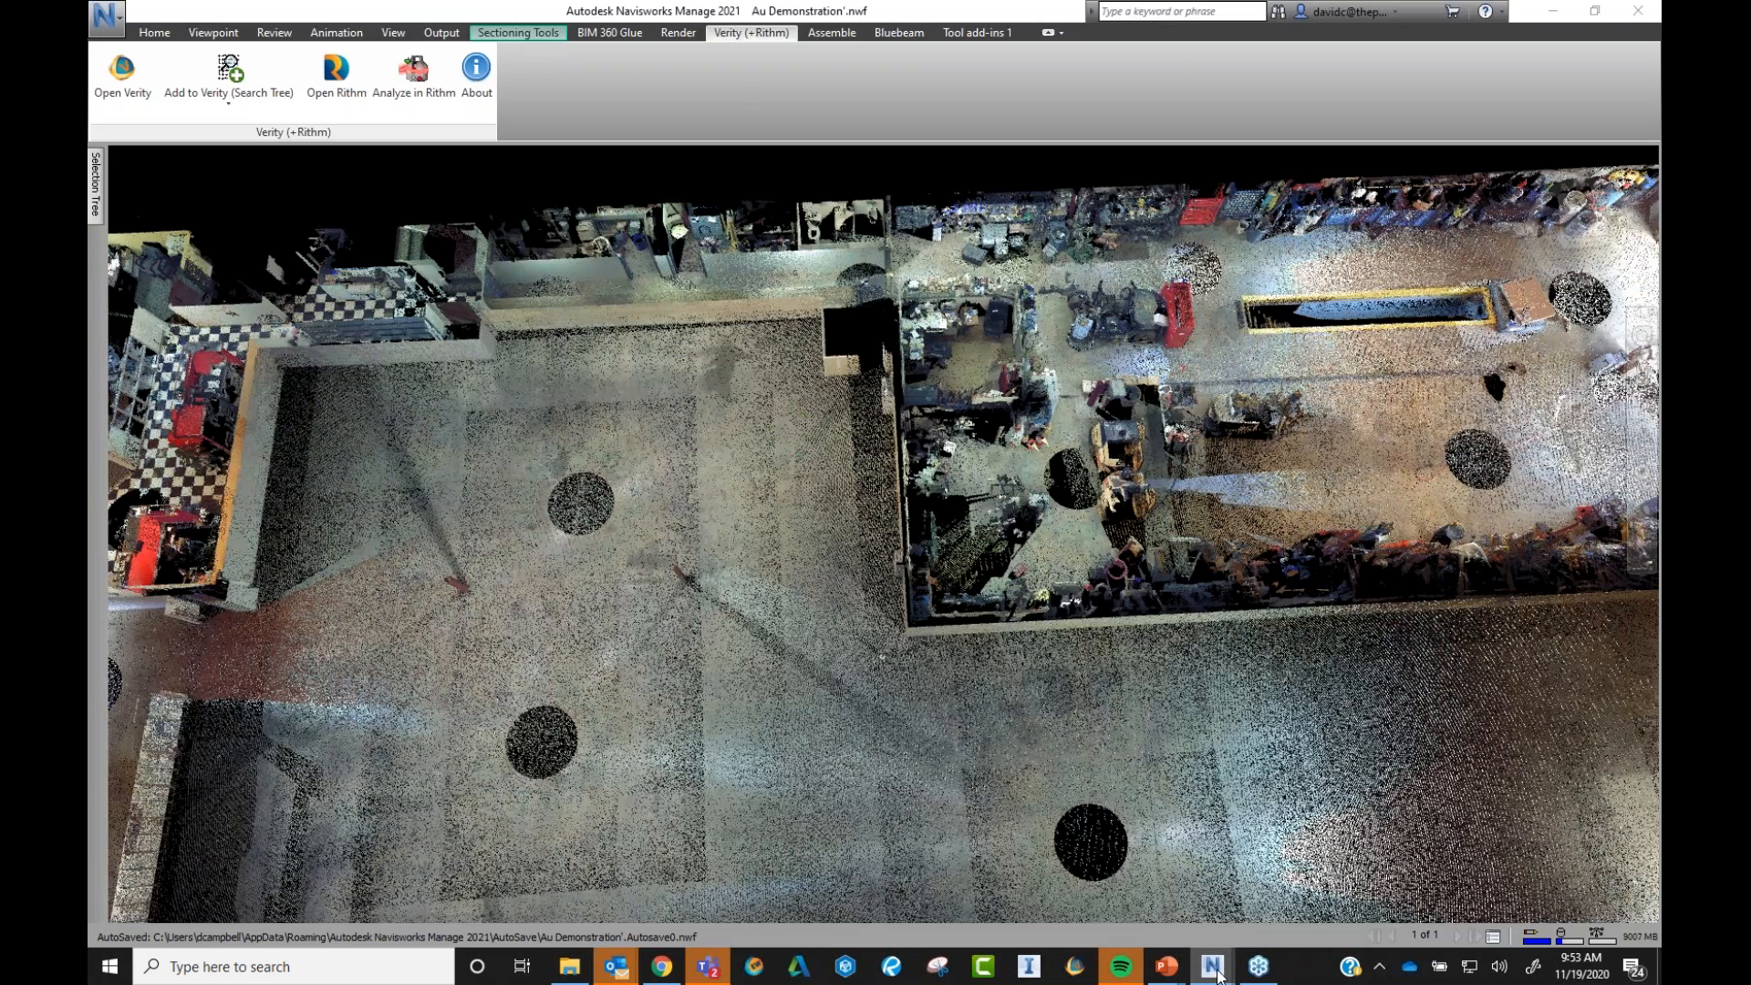
mouse_move(1218, 976)
click(1279, 885)
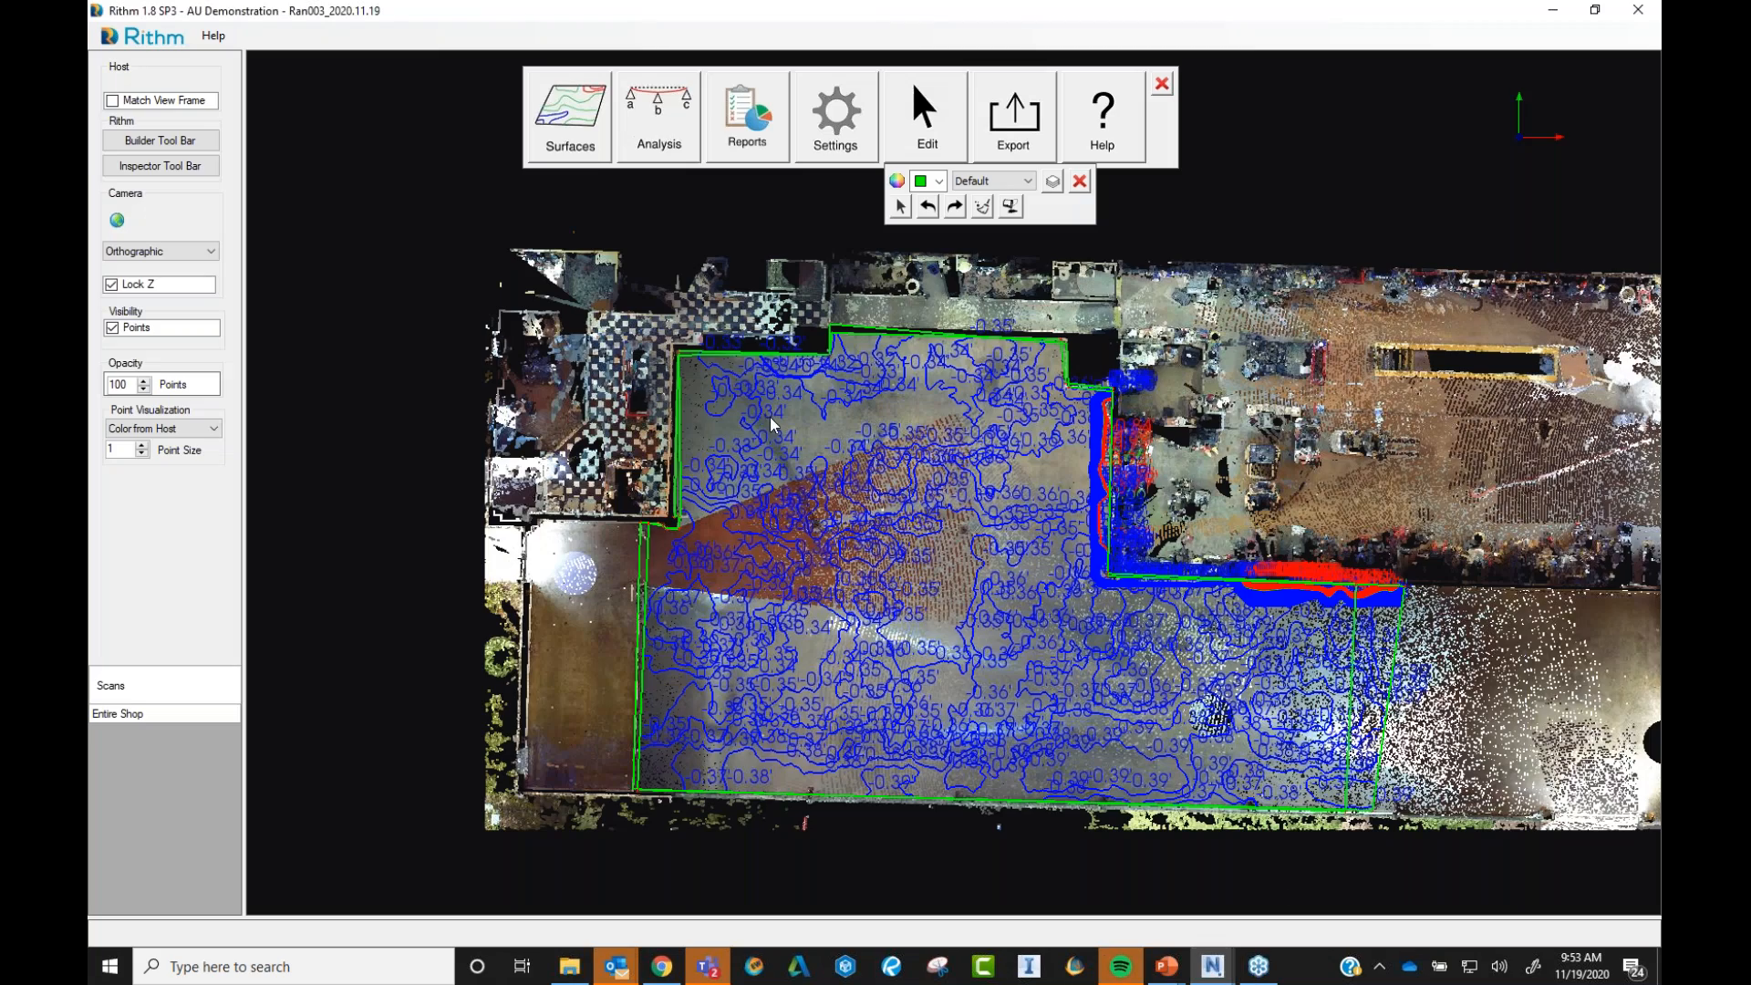
scroll(934, 434, up, 2)
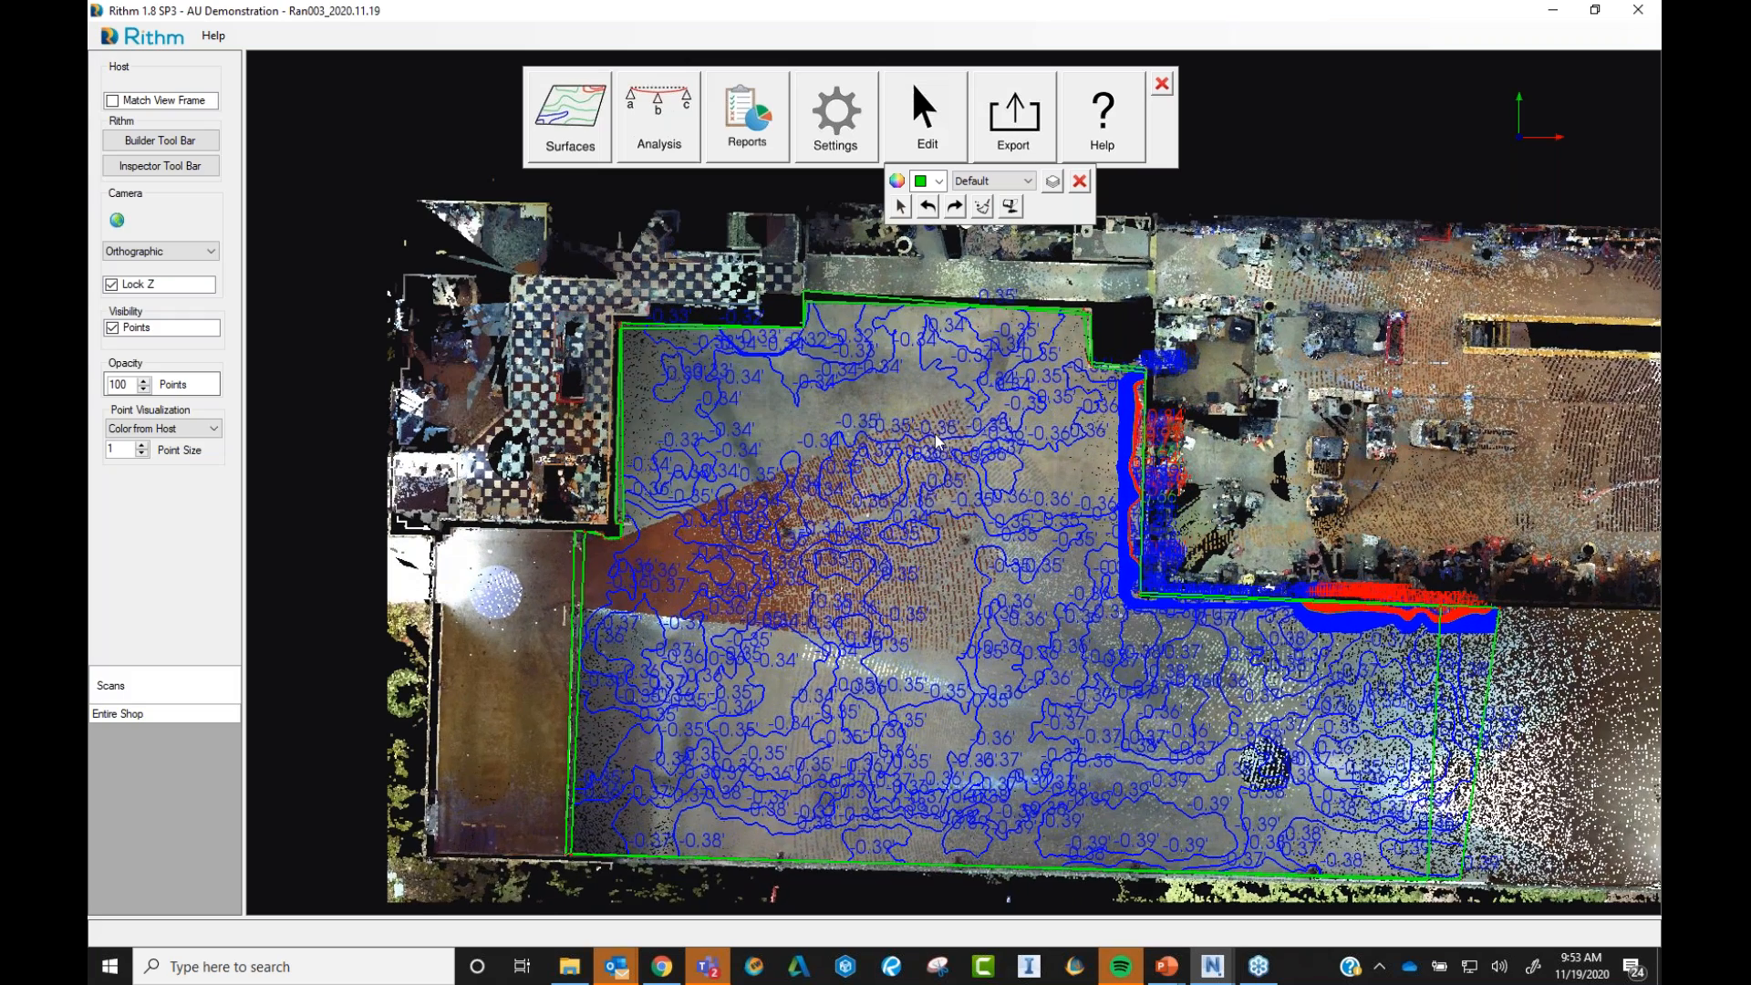
scroll(934, 434, up, 1)
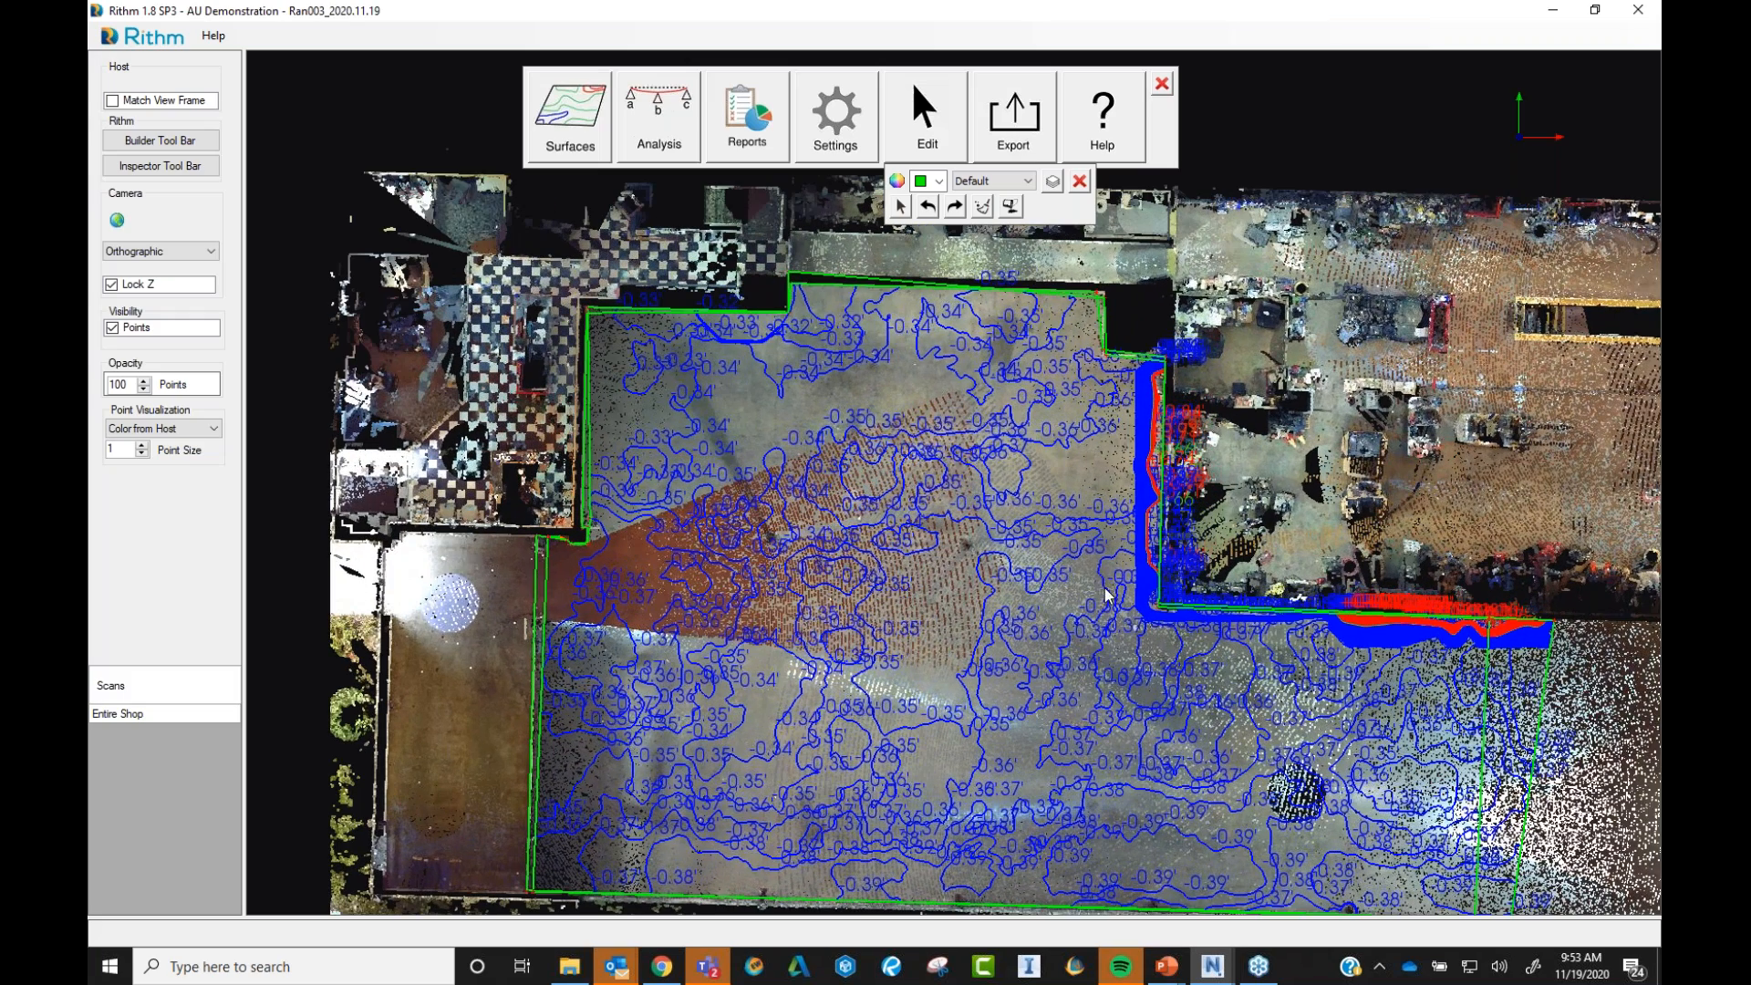
scroll(1110, 603, down, 1)
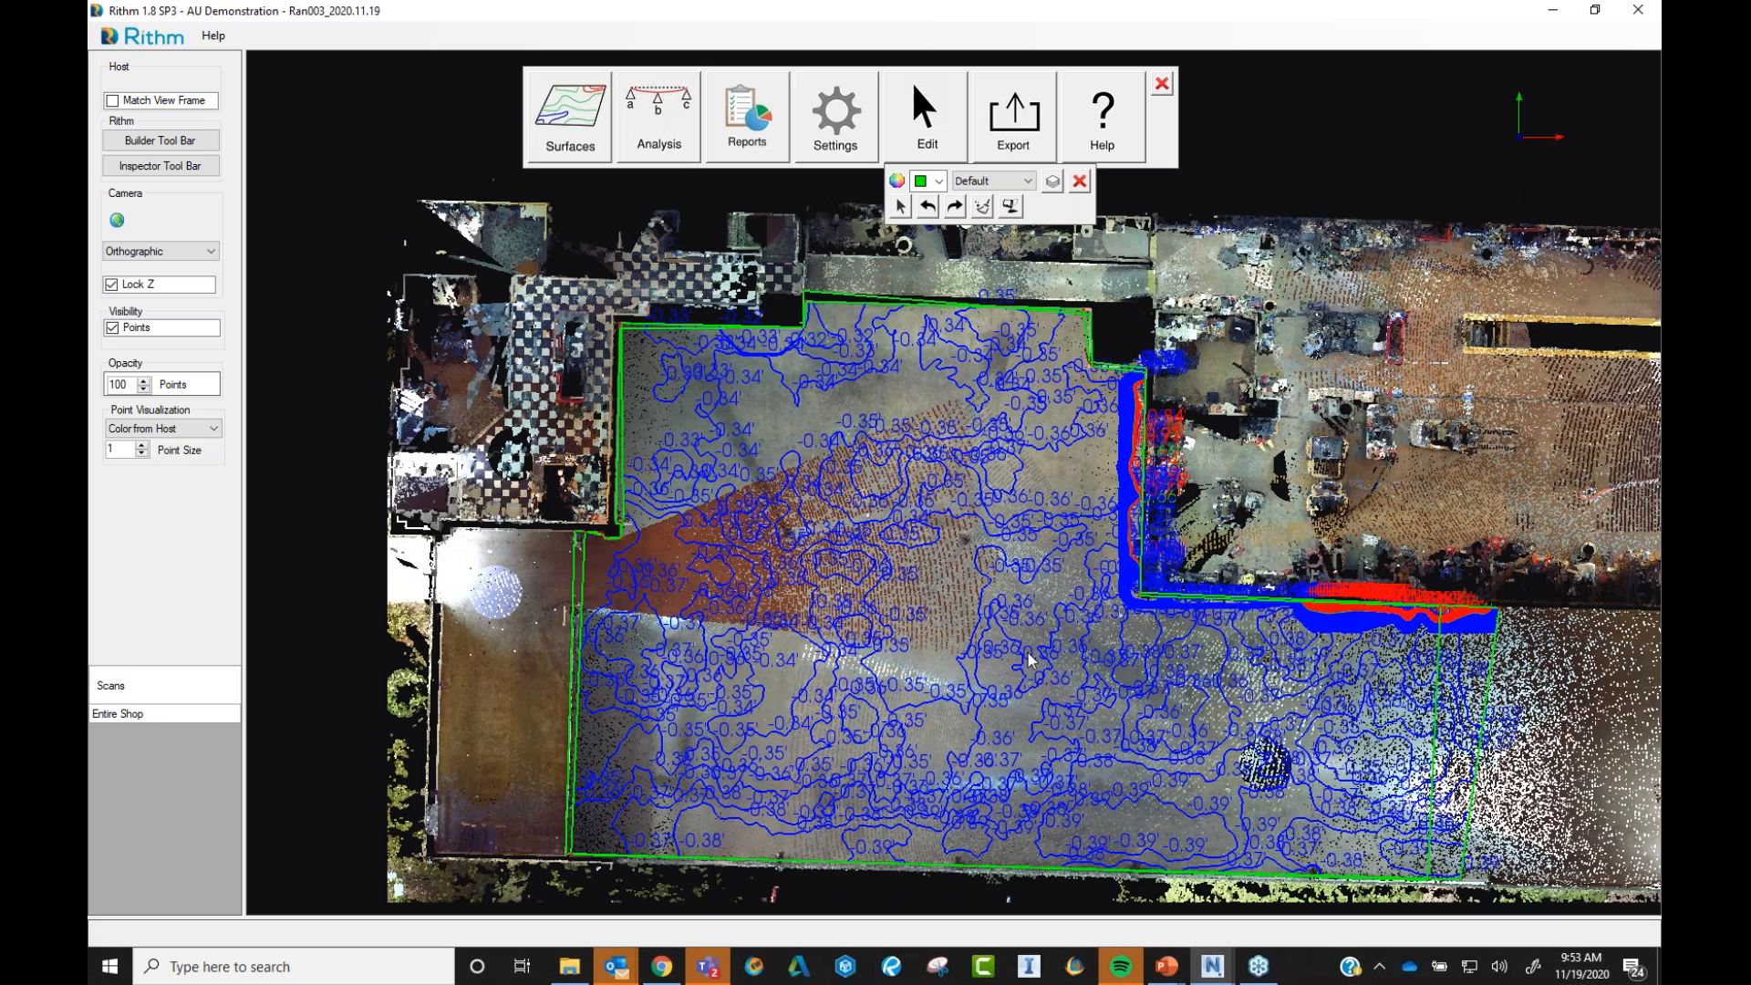
middle_drag(1263, 692, 1104, 651)
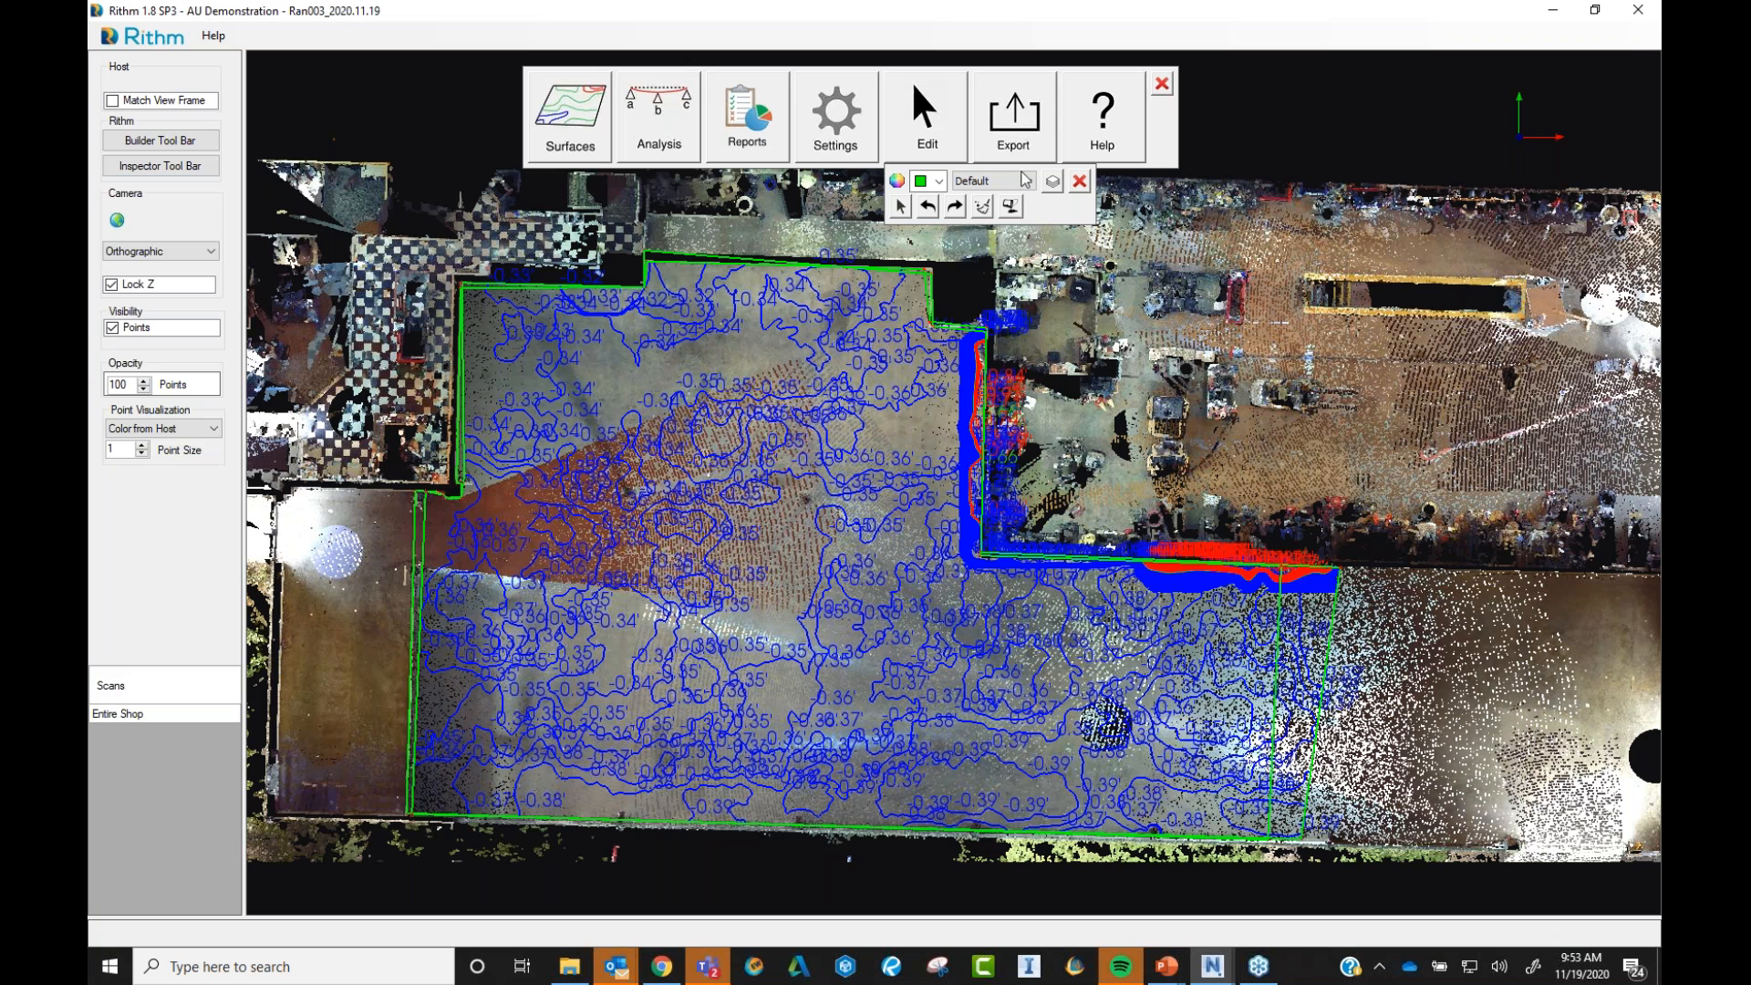
- Review the export file types, including CSV, Steel Monitoring Points and Heatmap - XYZ, and close the export options without exporting
click(1017, 119)
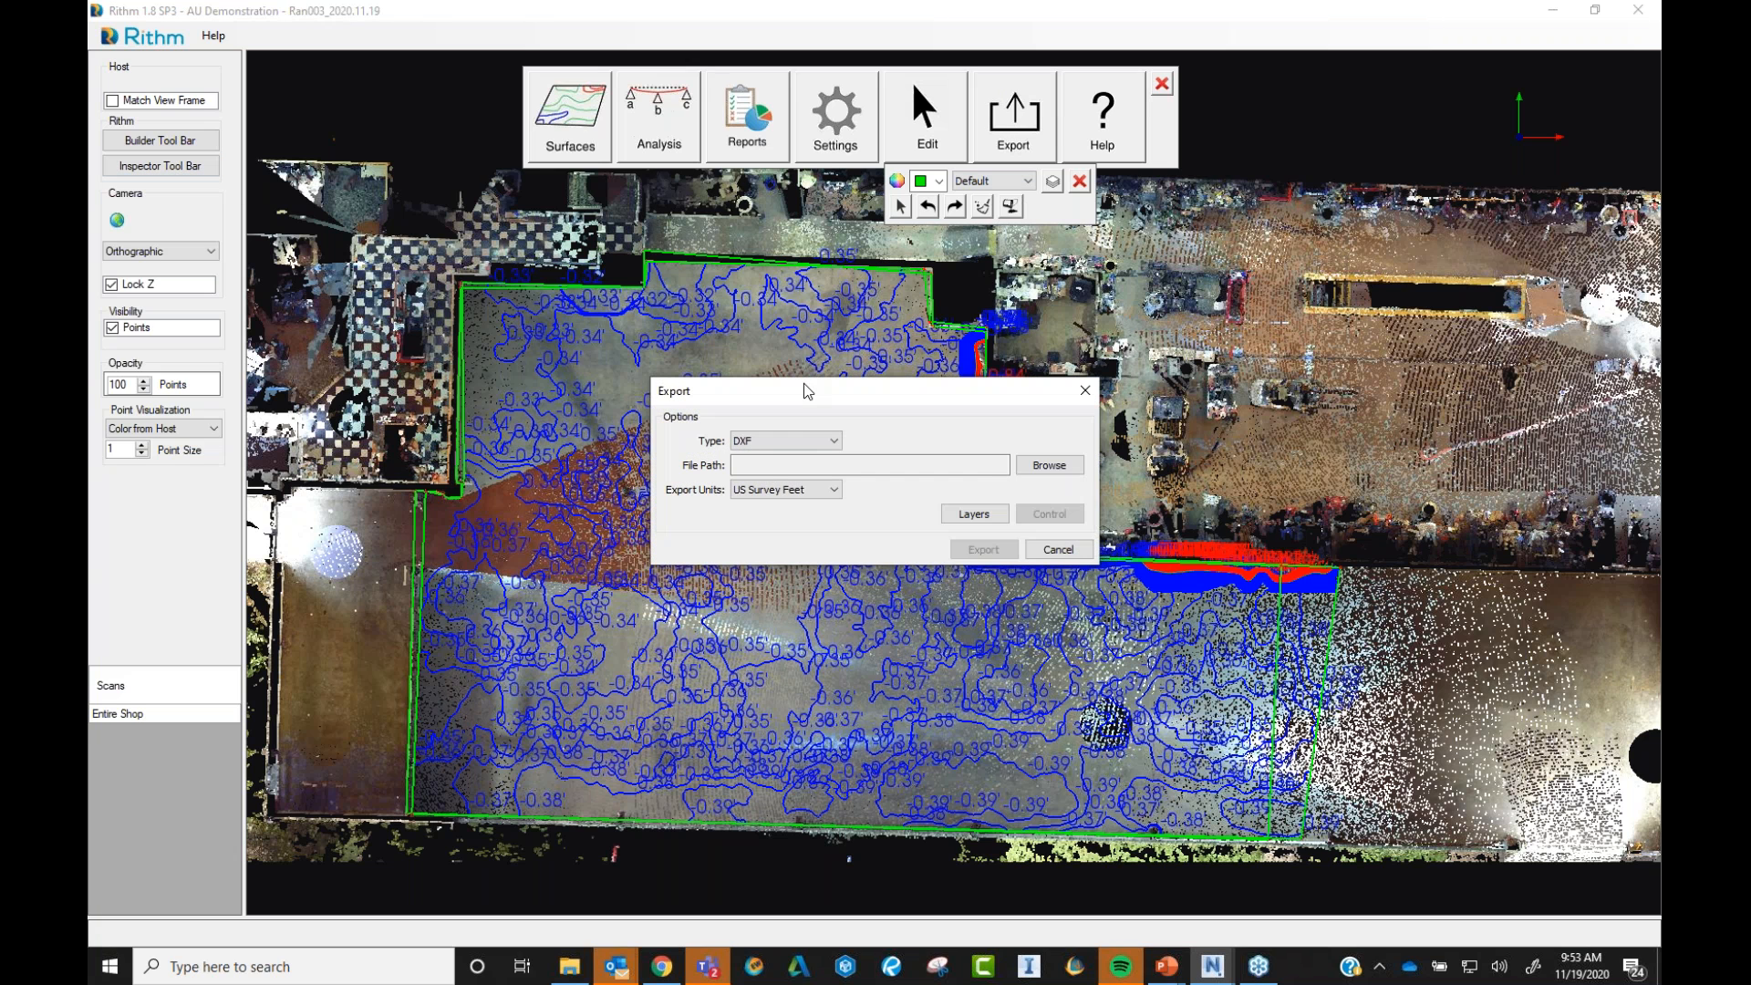
click(799, 442)
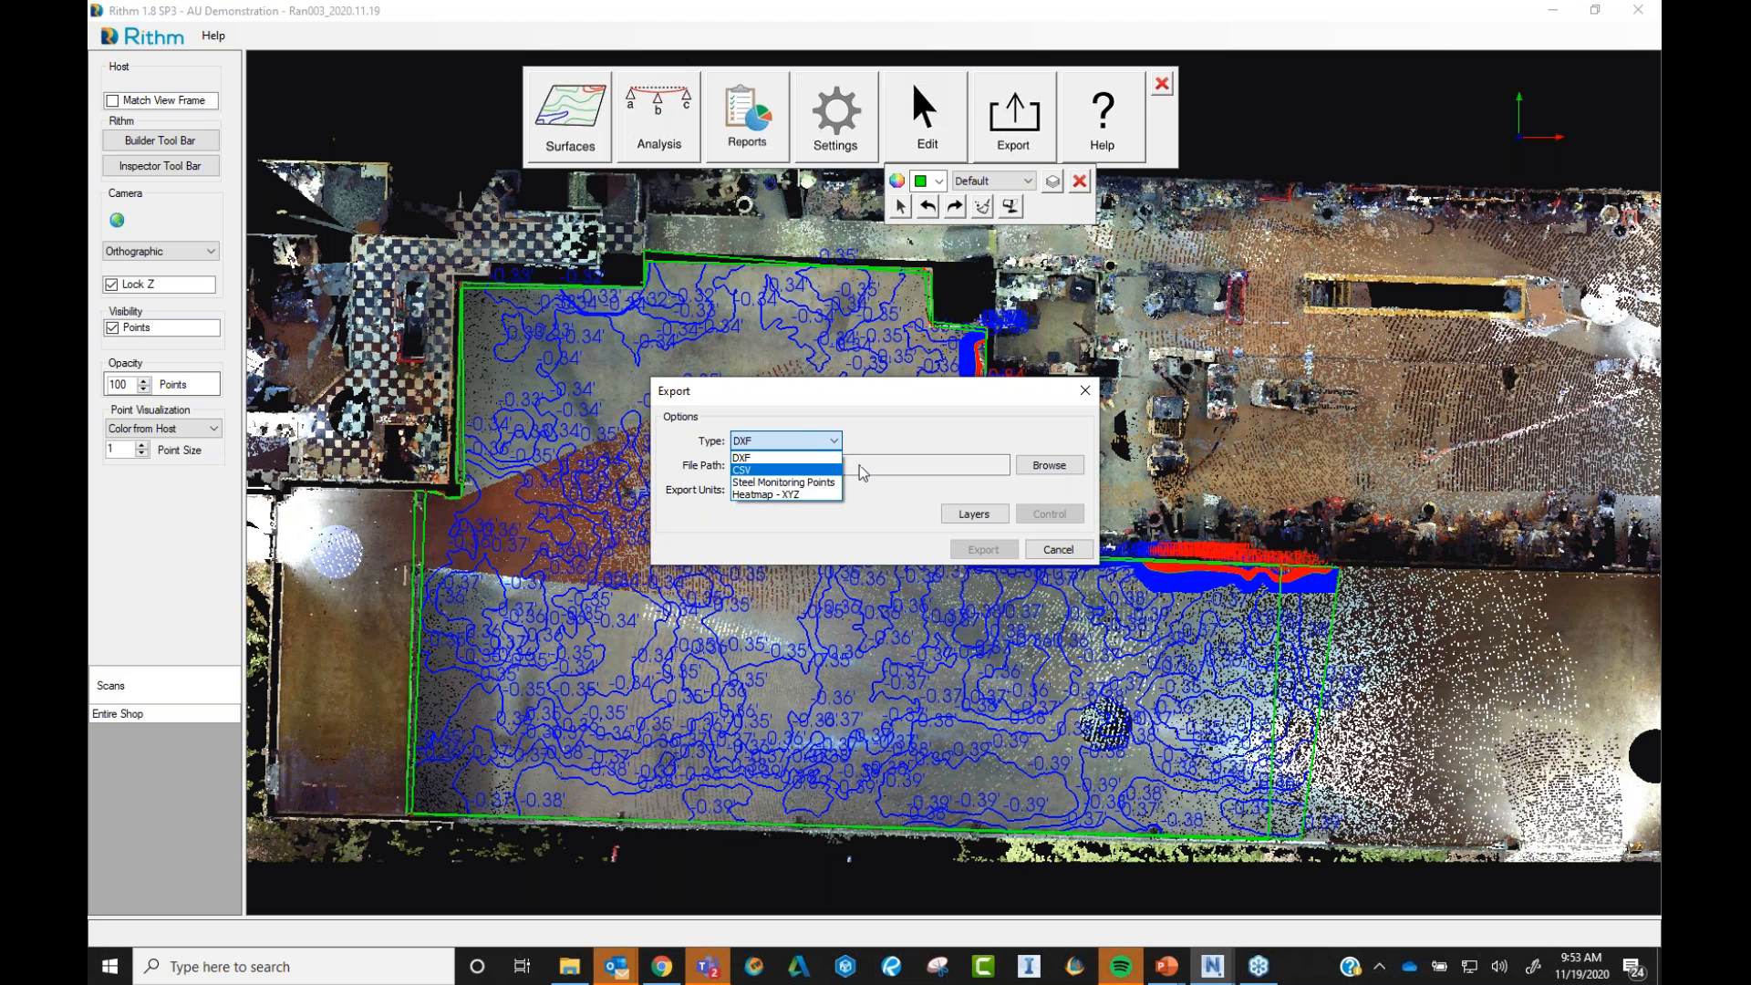
click(963, 438)
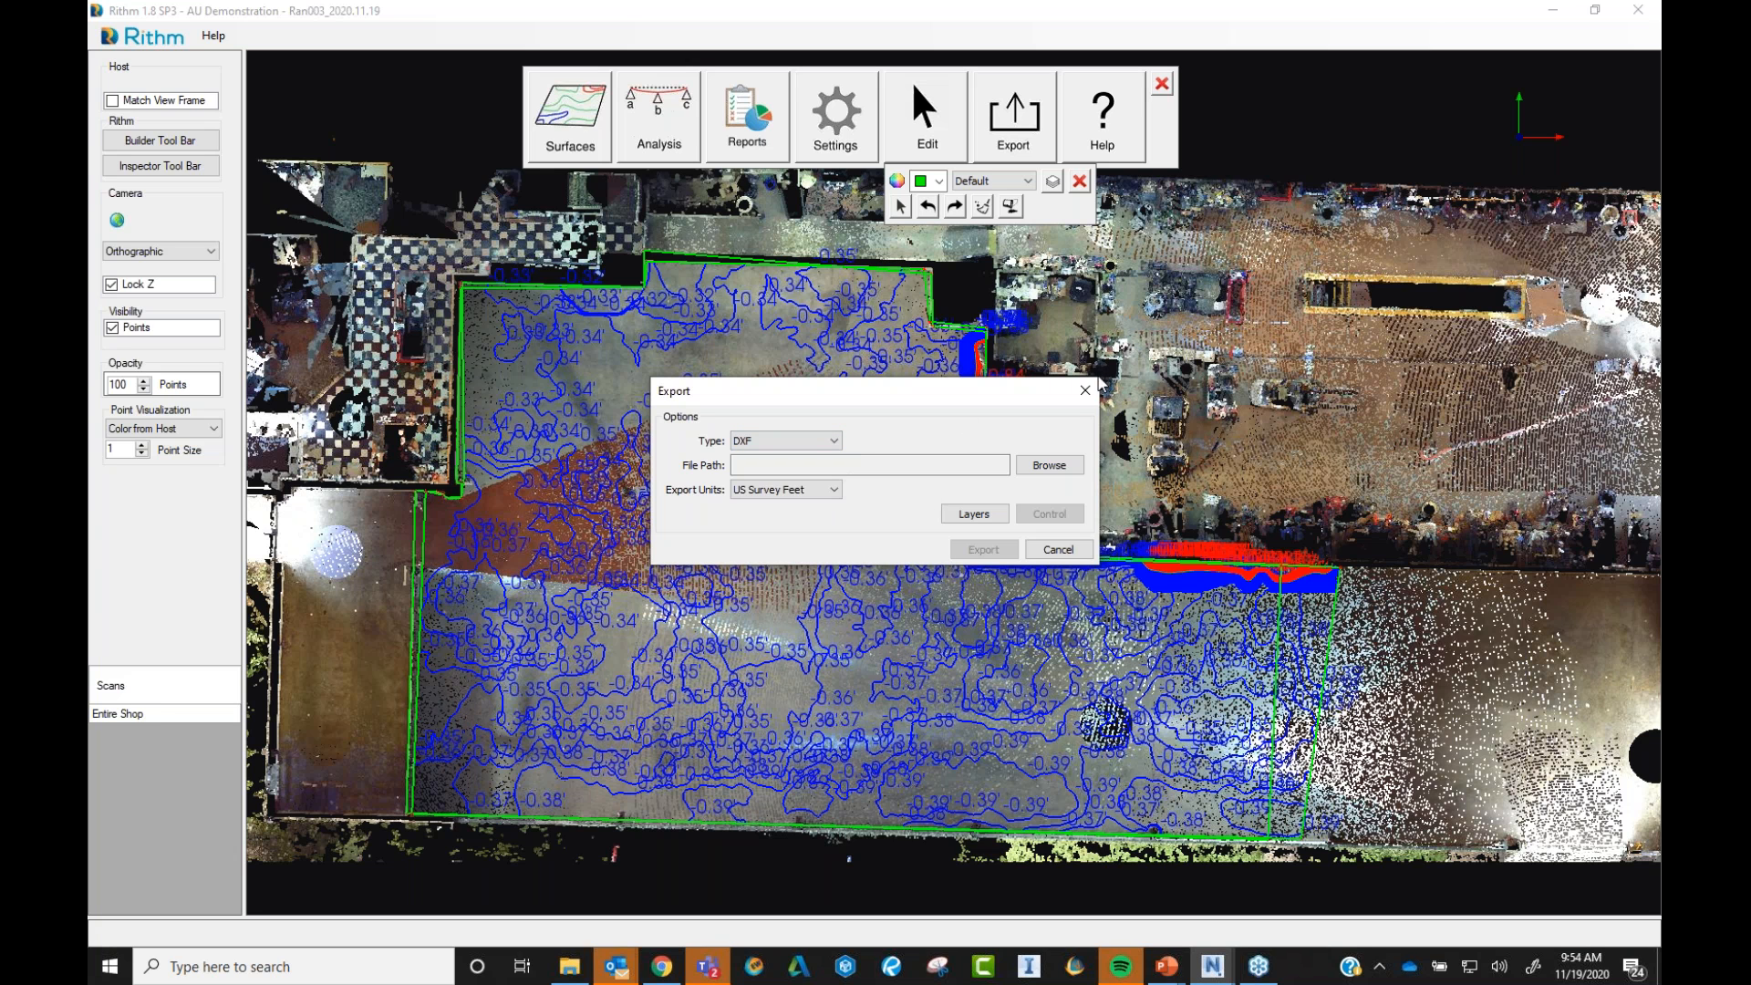
click(826, 441)
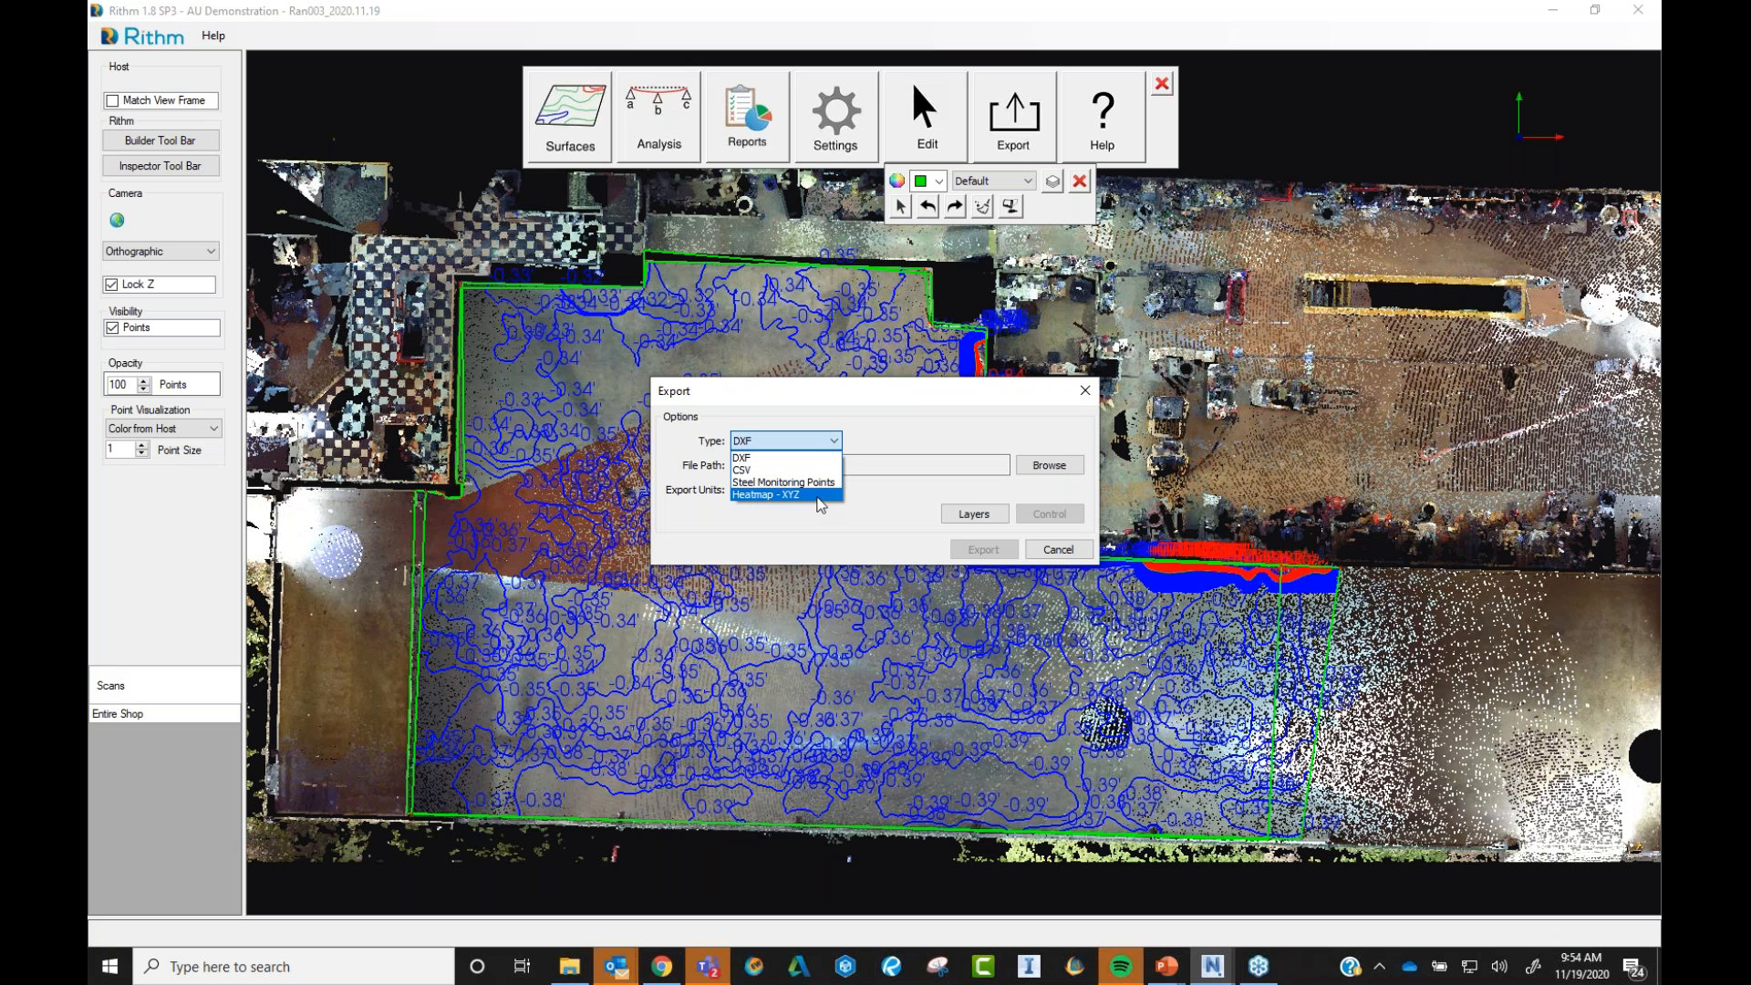
click(819, 526)
click(1058, 548)
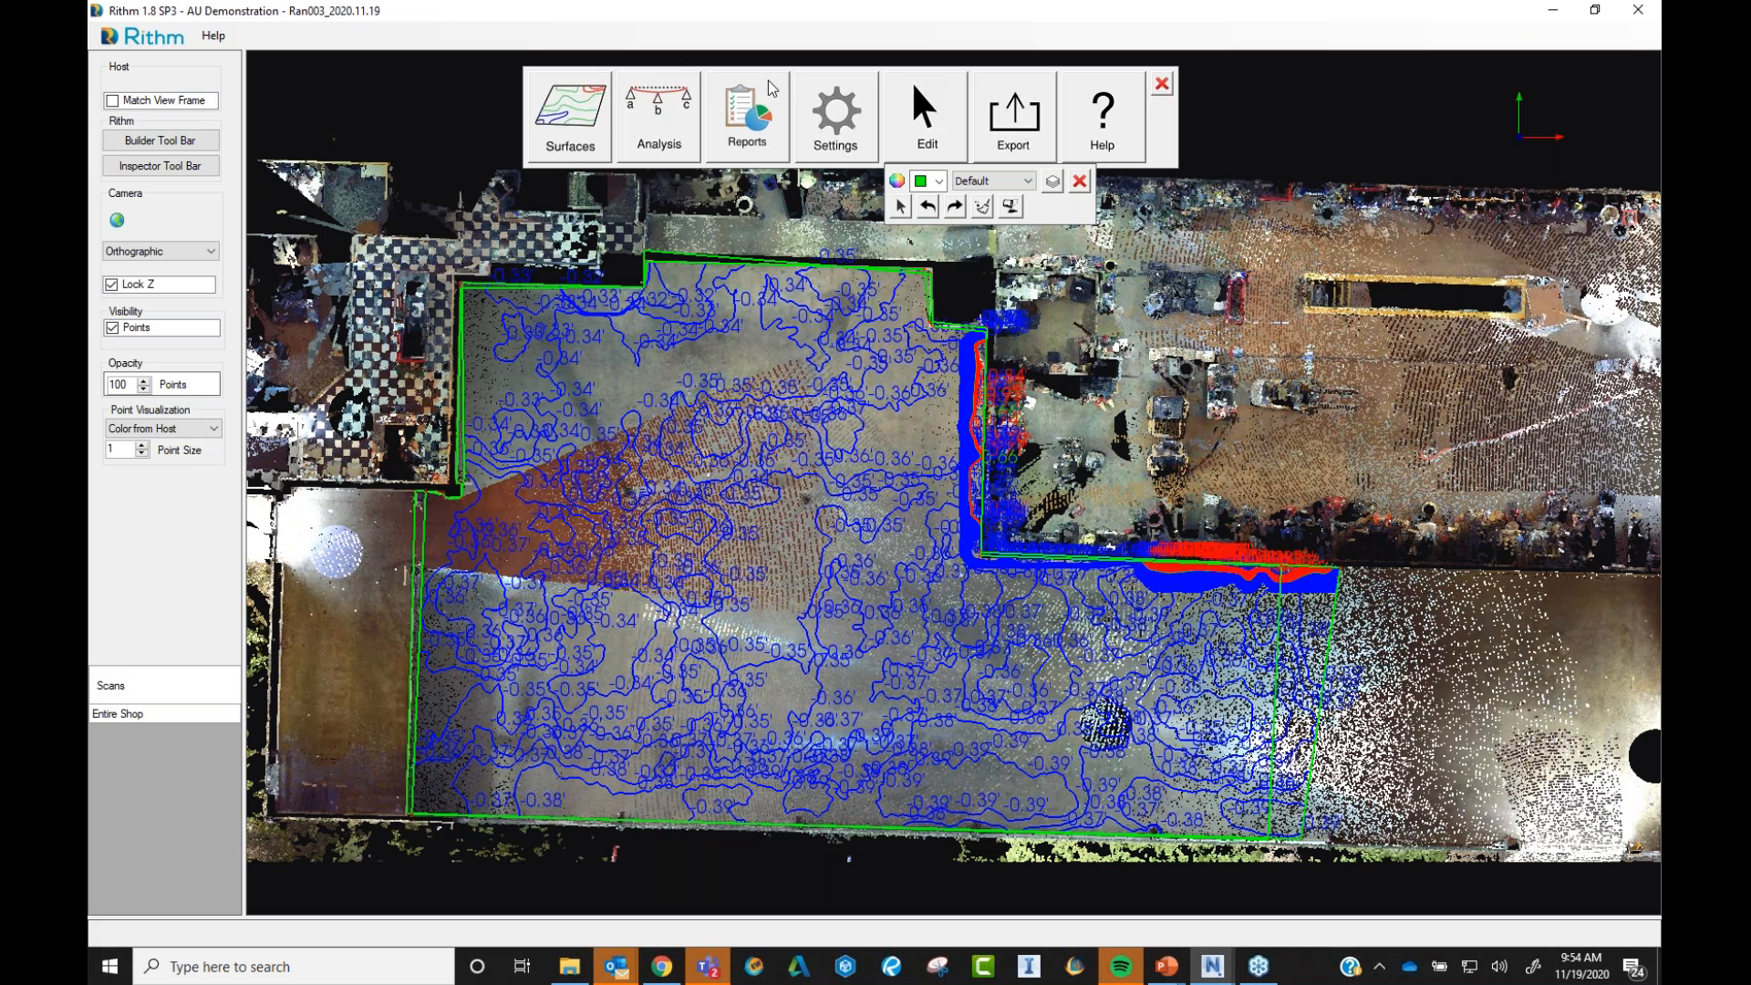
- Look at the analysis tools and the Ground report, and close the report
click(740, 114)
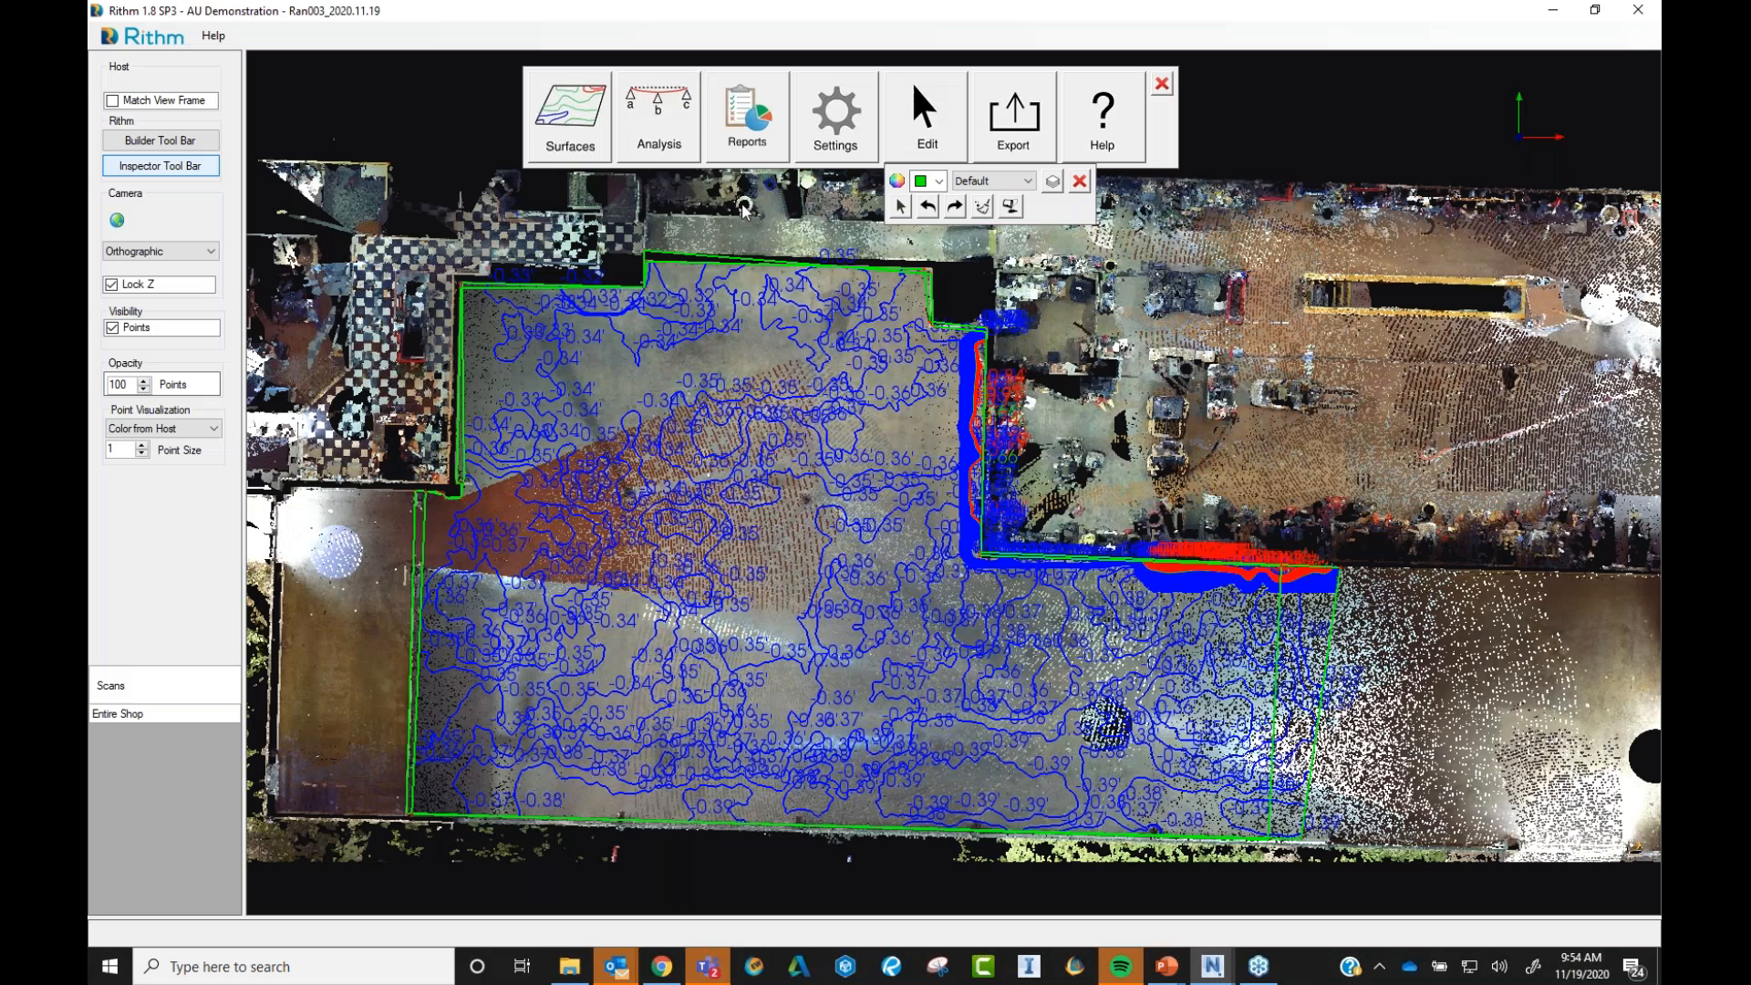
click(659, 108)
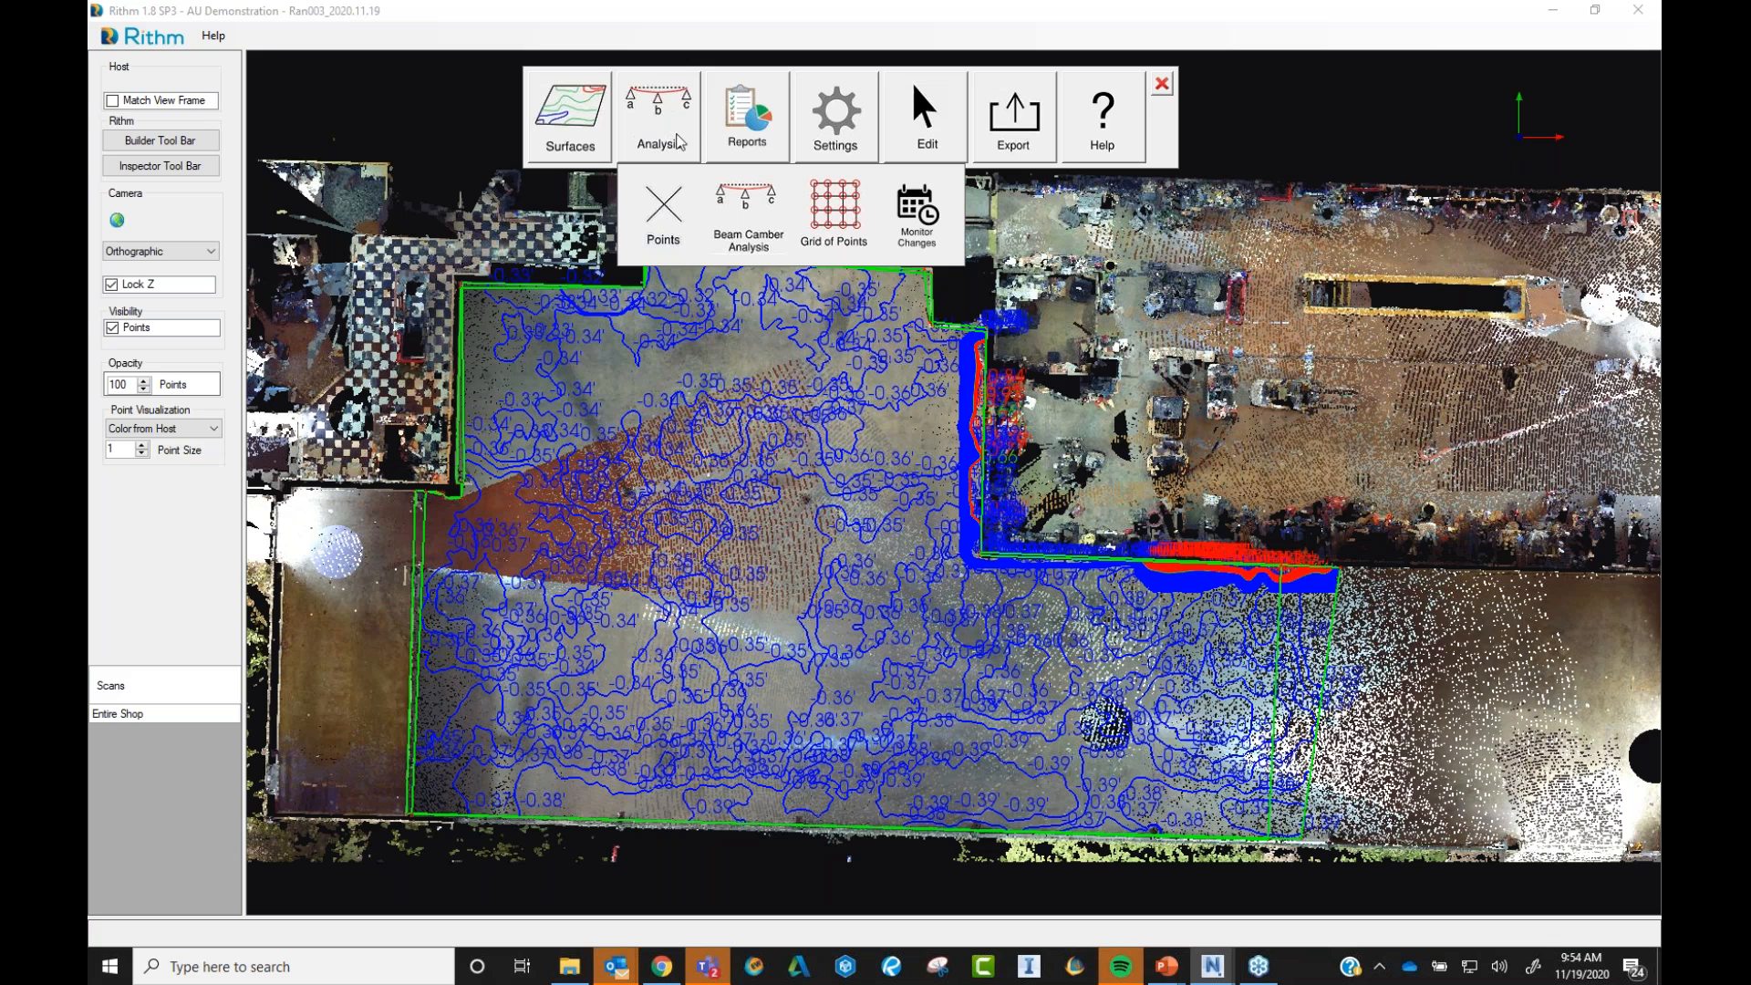
click(746, 136)
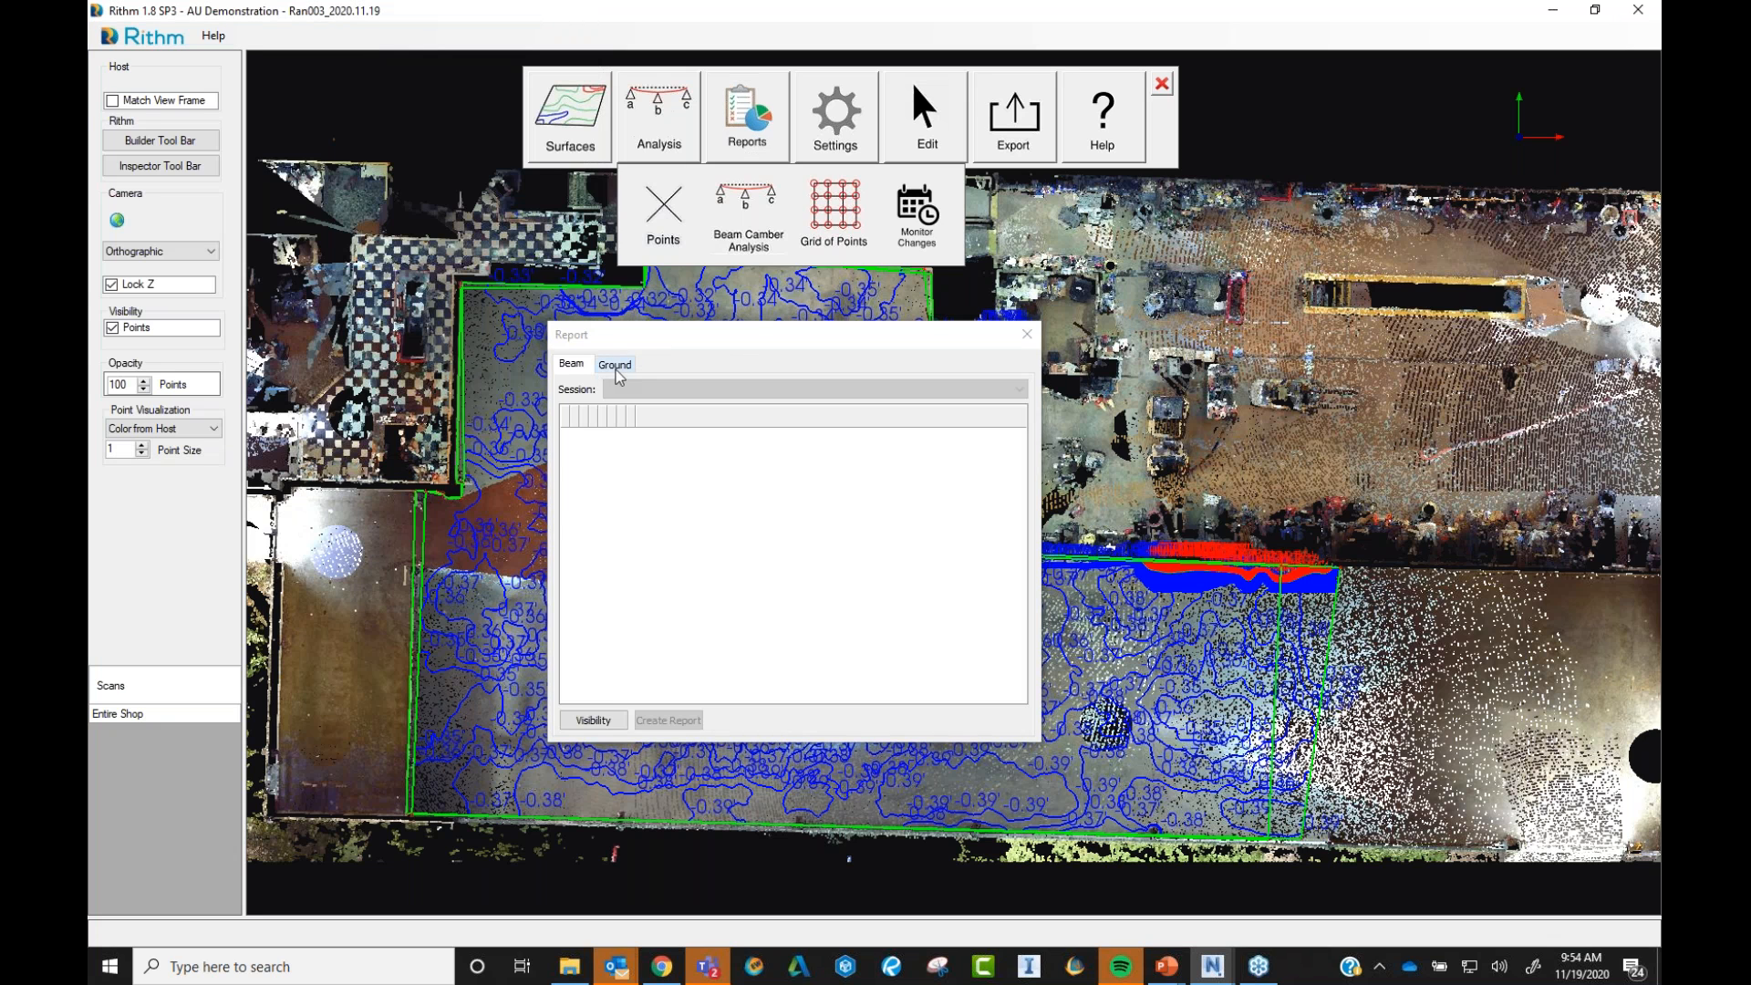
click(616, 366)
click(1028, 335)
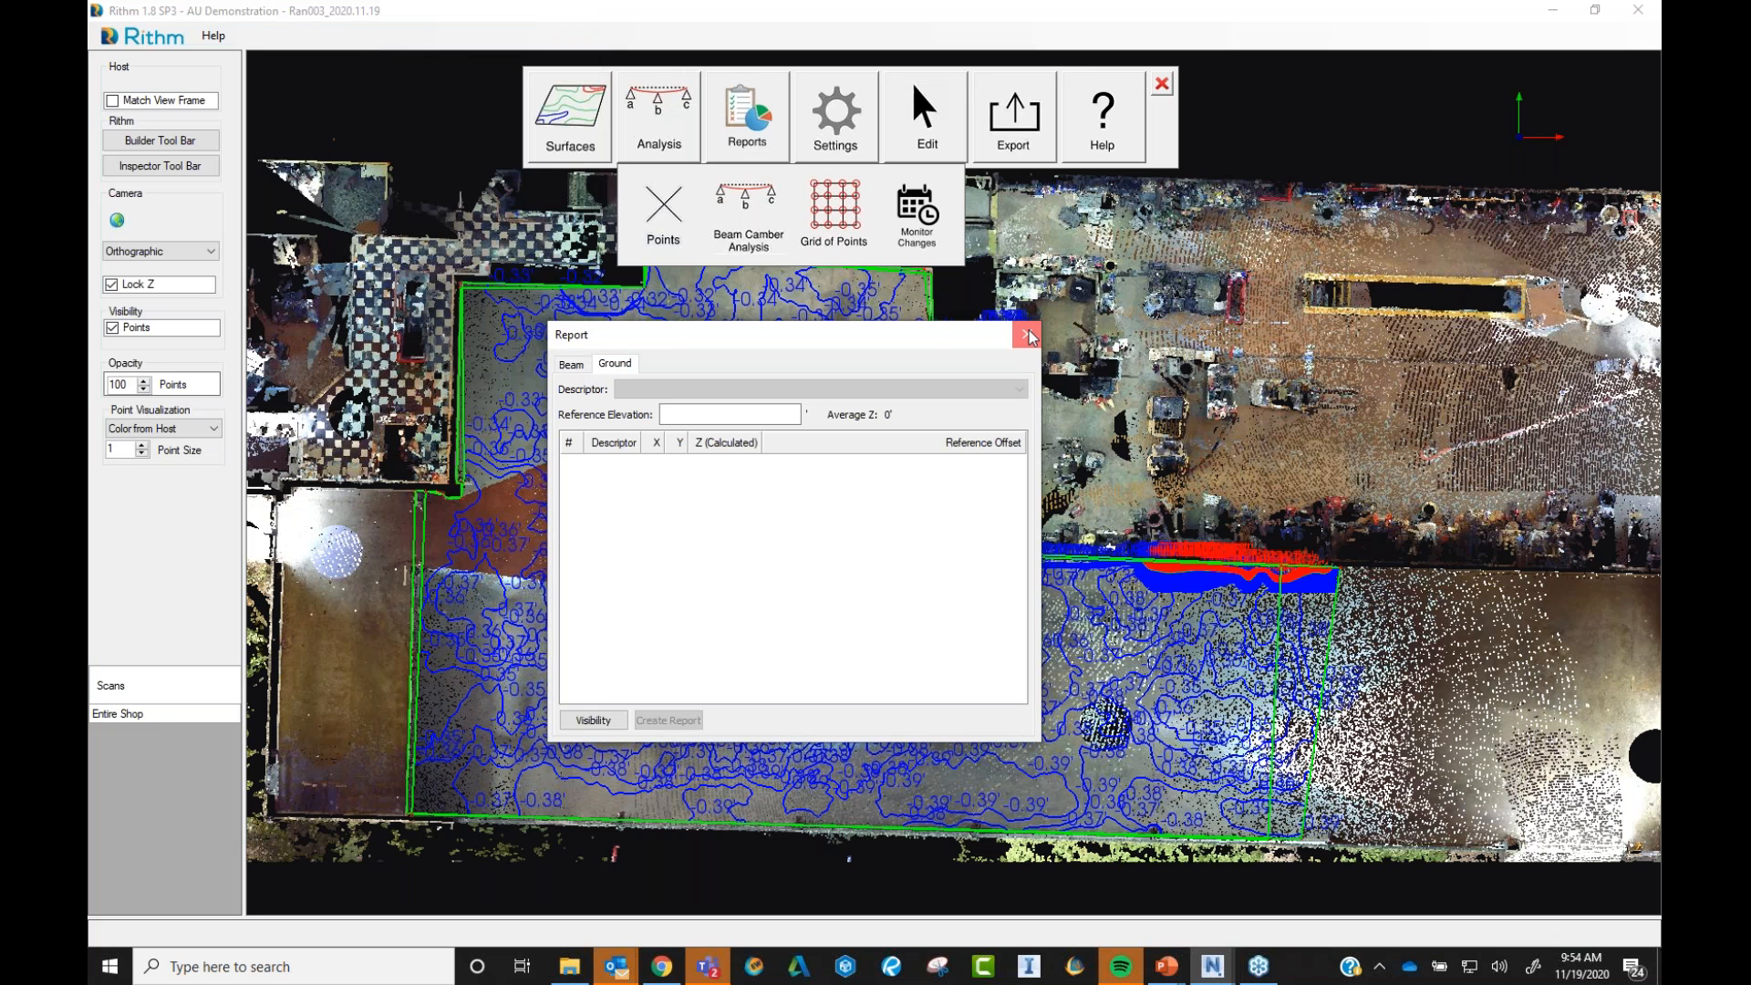
- Close the builder tools and open the inspector tools to view the existing test runs on the shop floor
click(1162, 84)
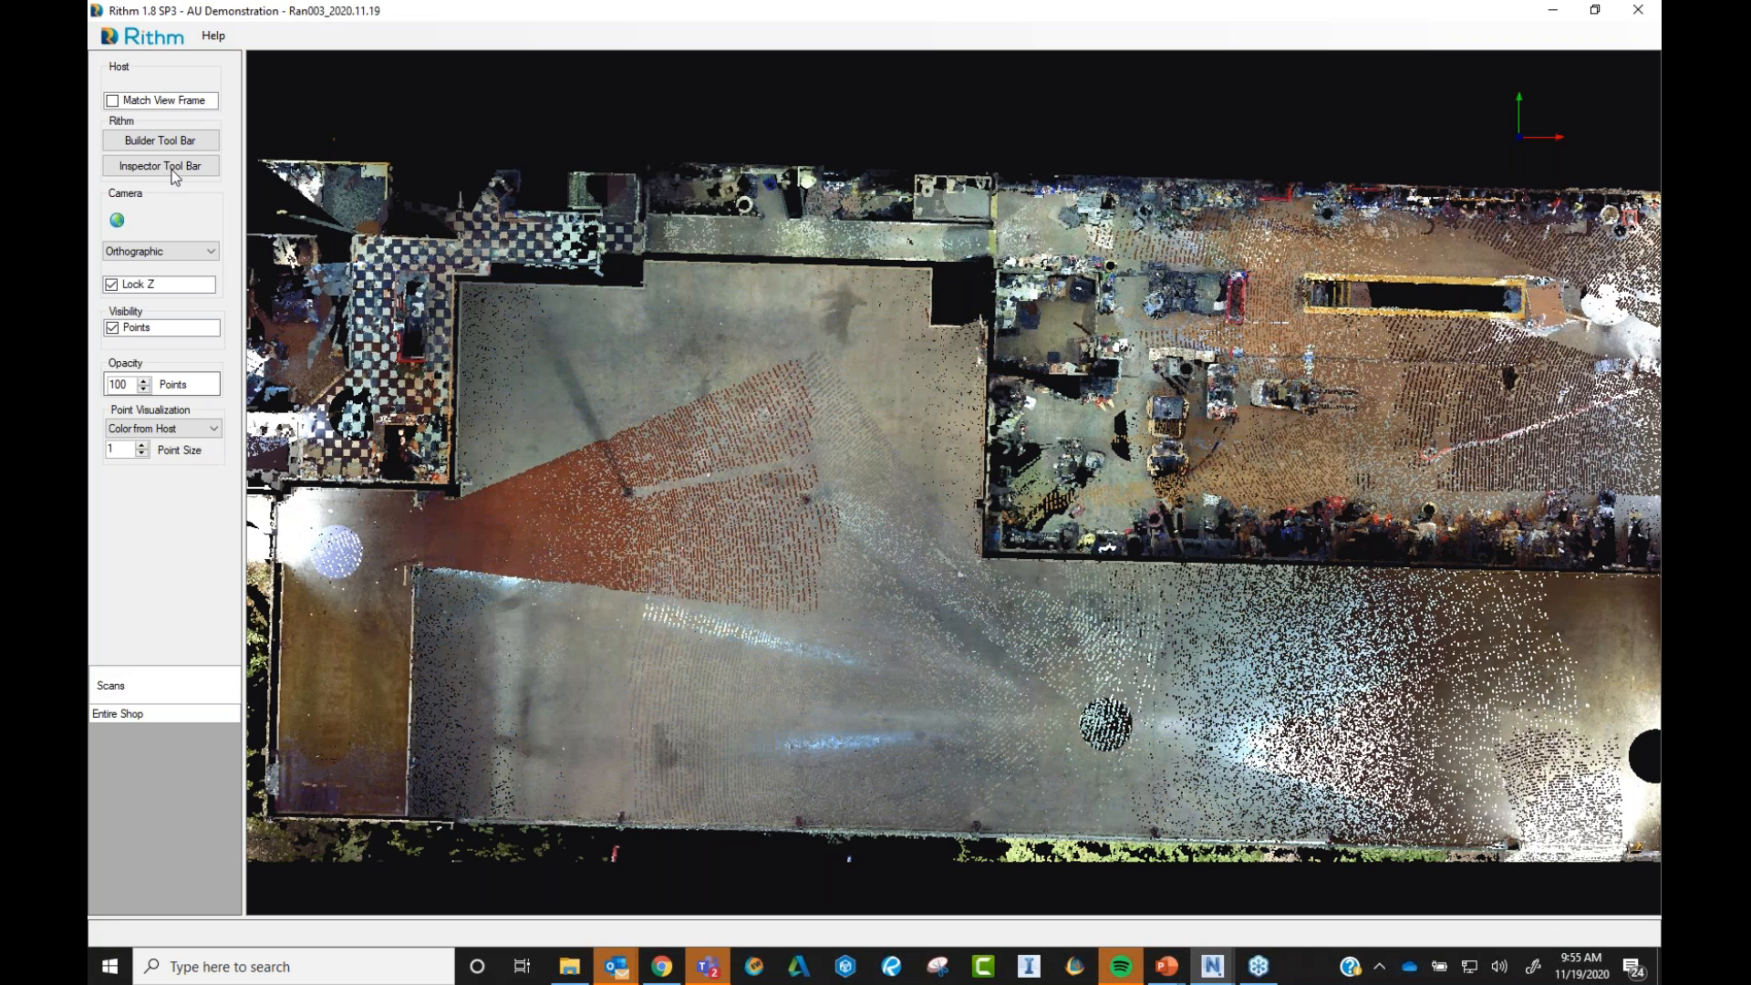
click(164, 166)
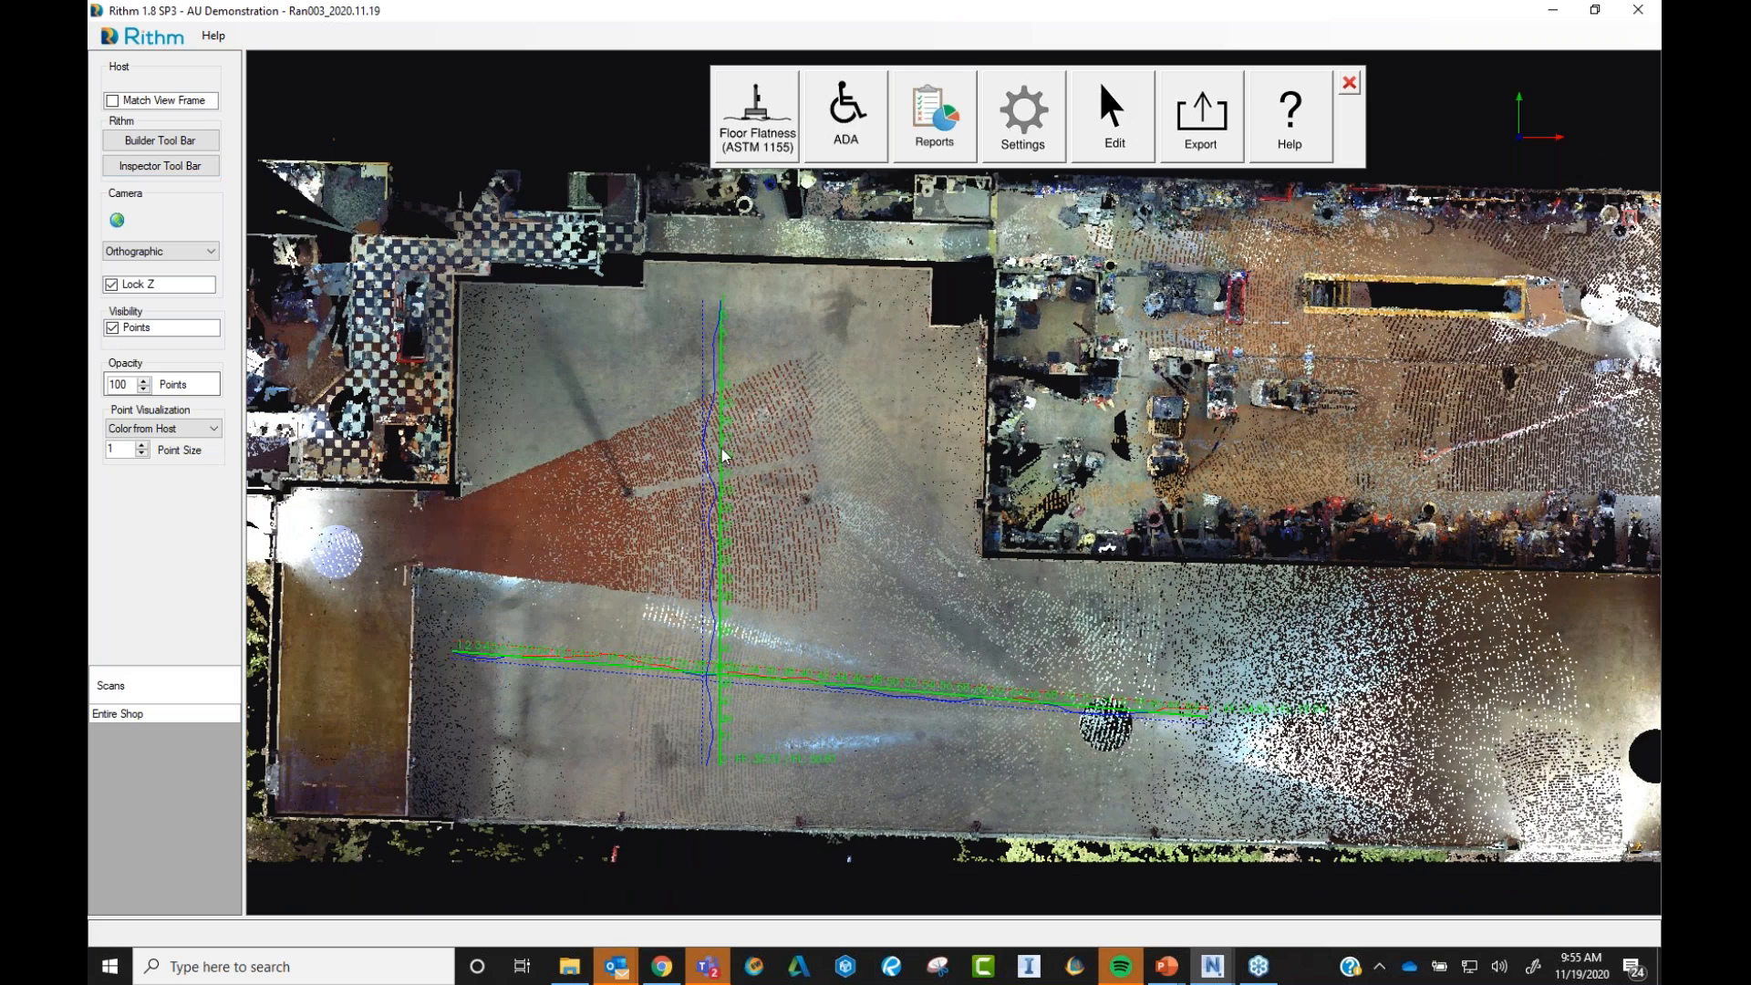
scroll(700, 735, up, 2)
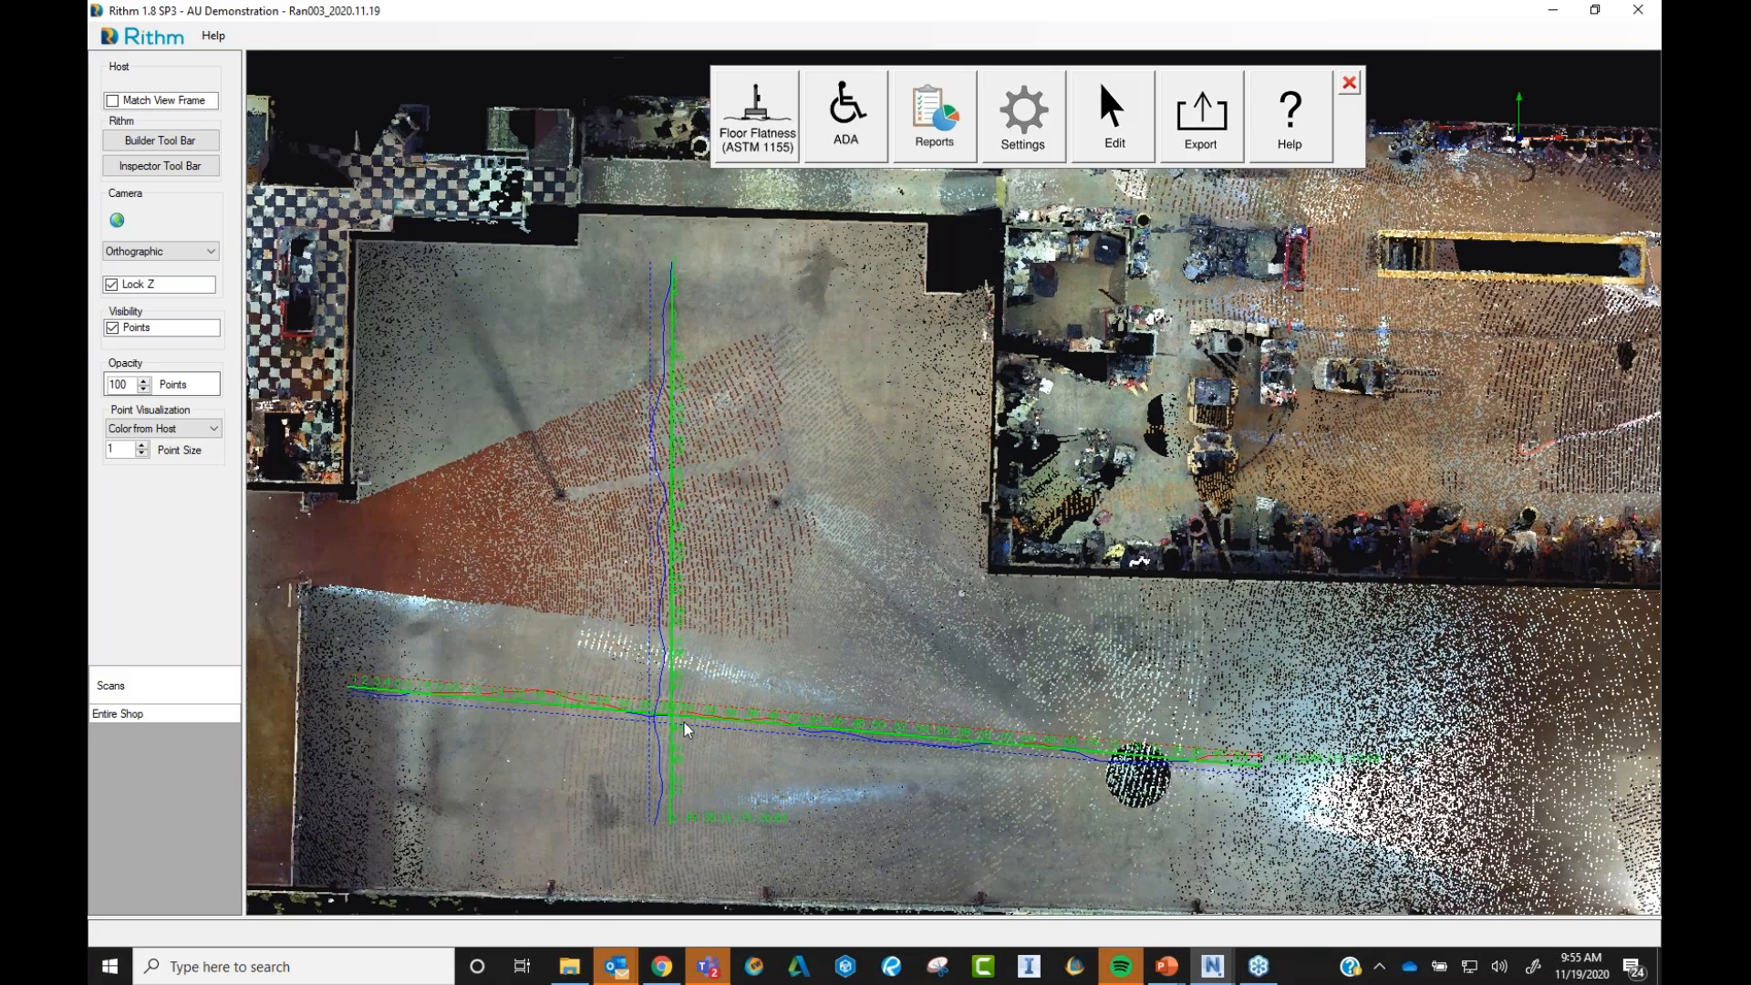
scroll(684, 722, up, 1)
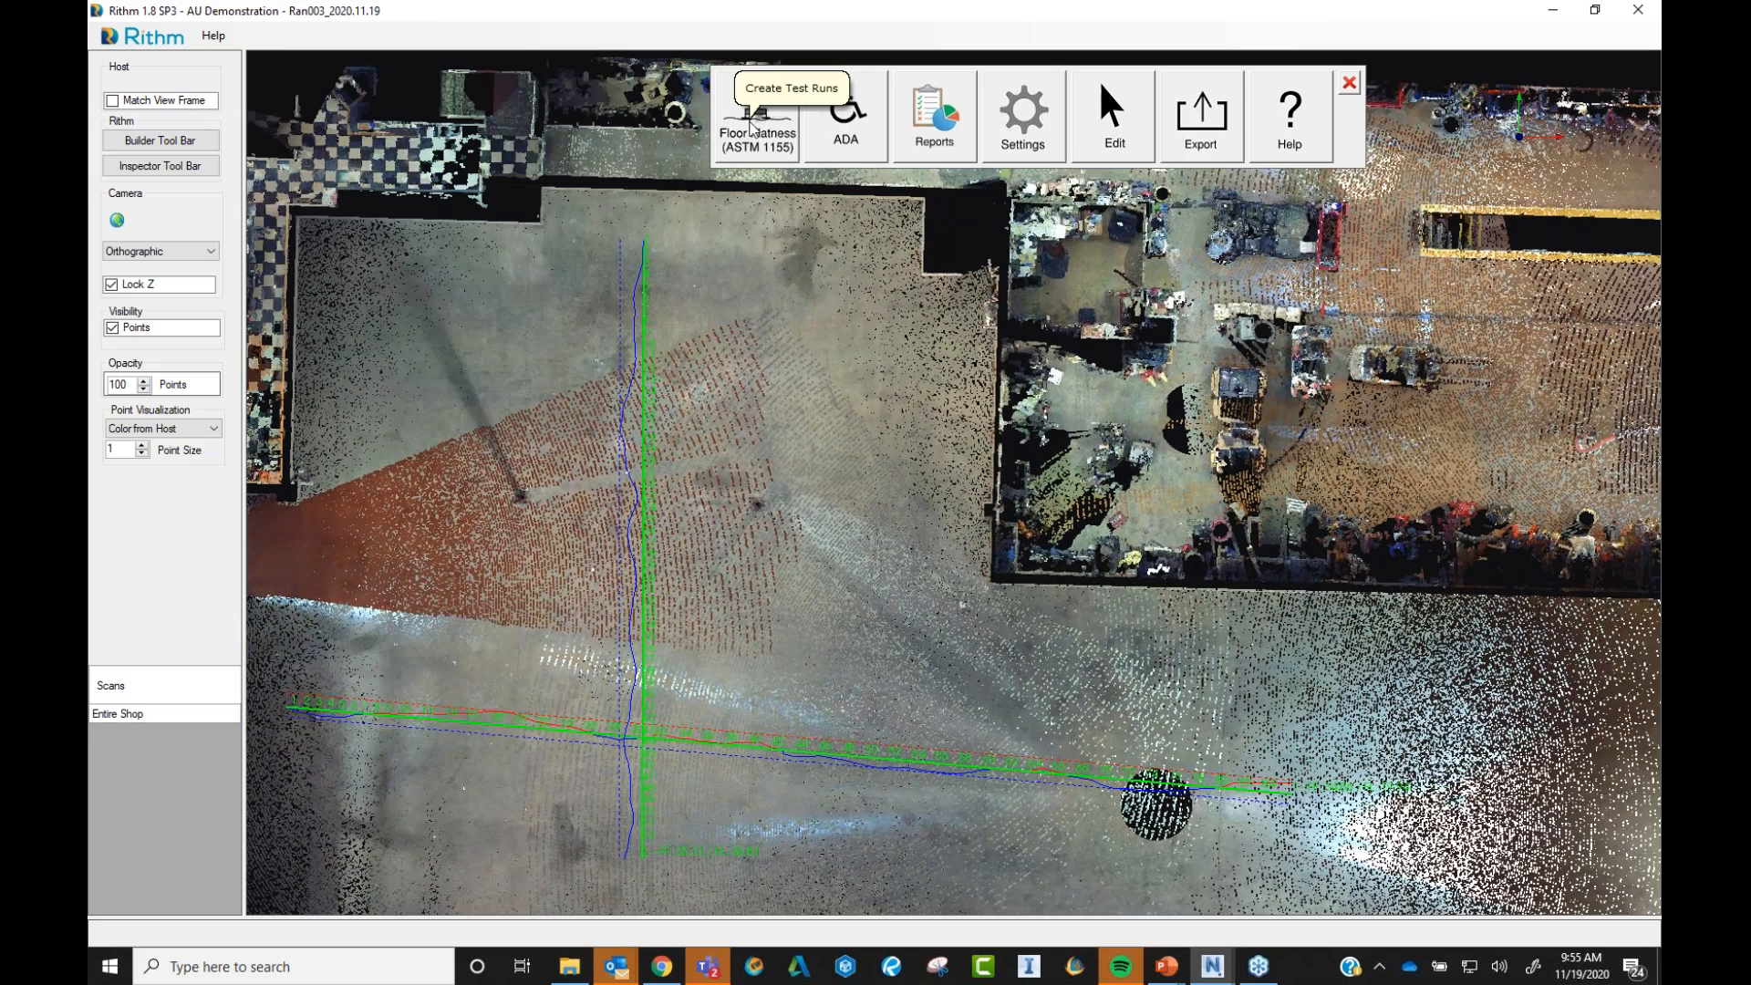
click(753, 127)
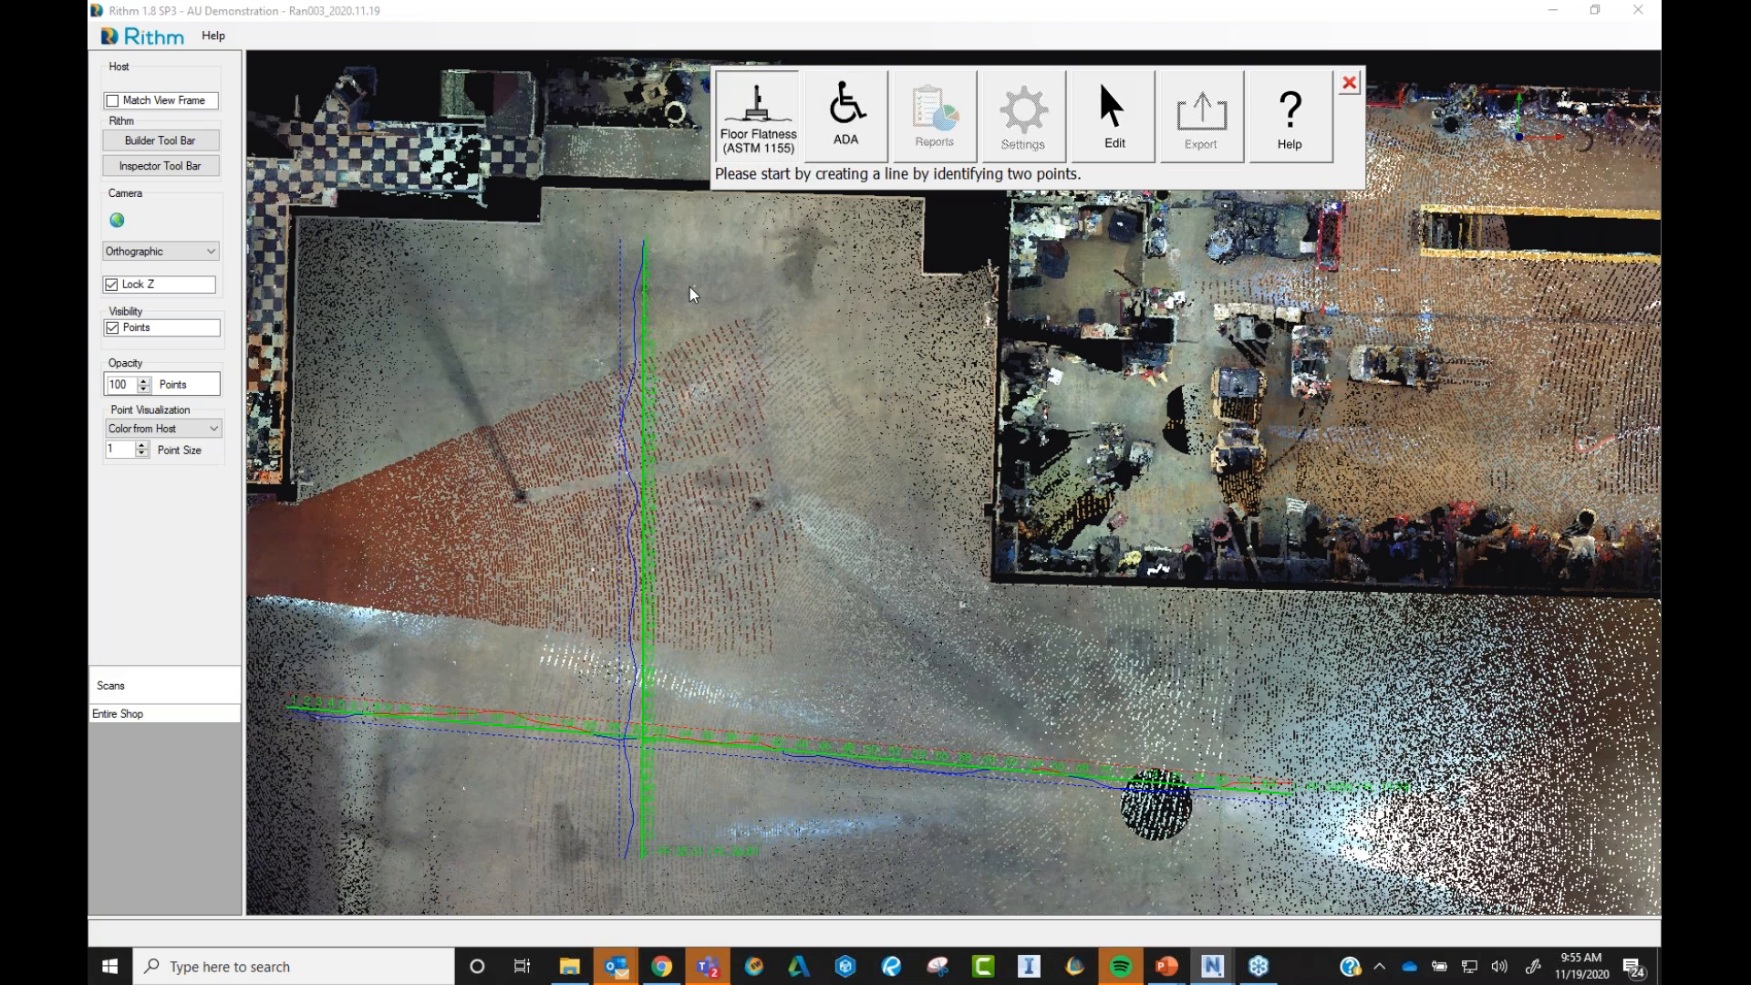
middle_drag(574, 241, 822, 206)
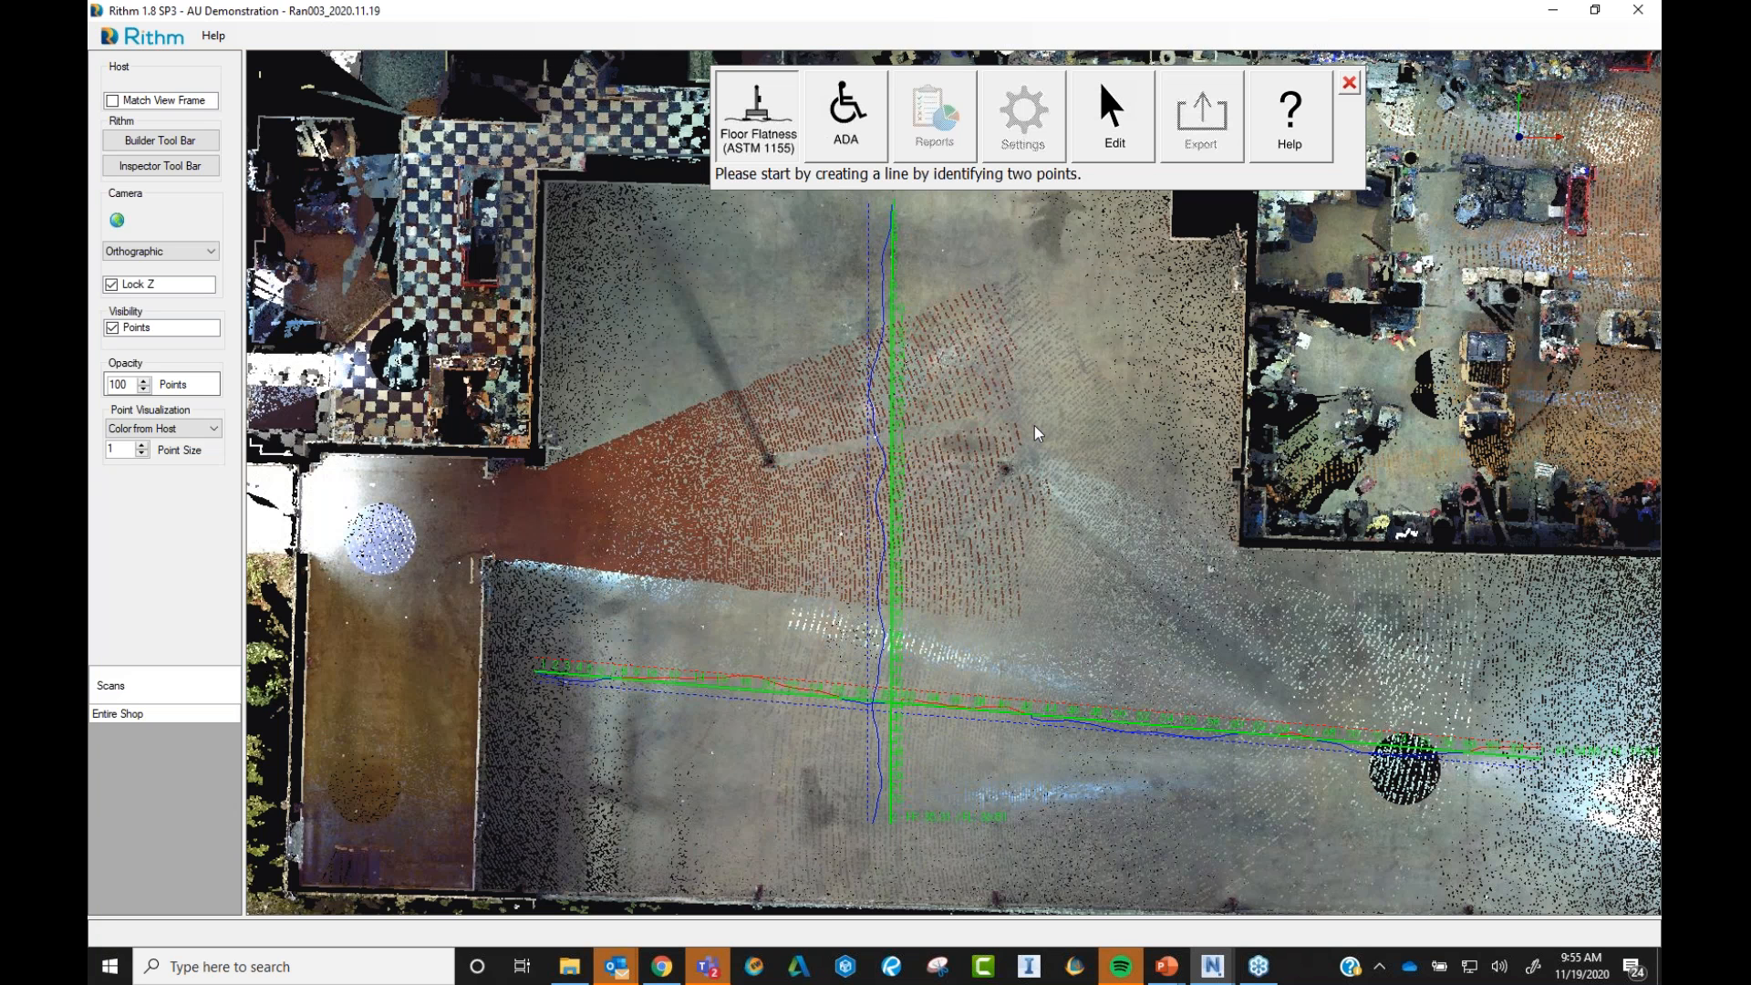
key(Escape)
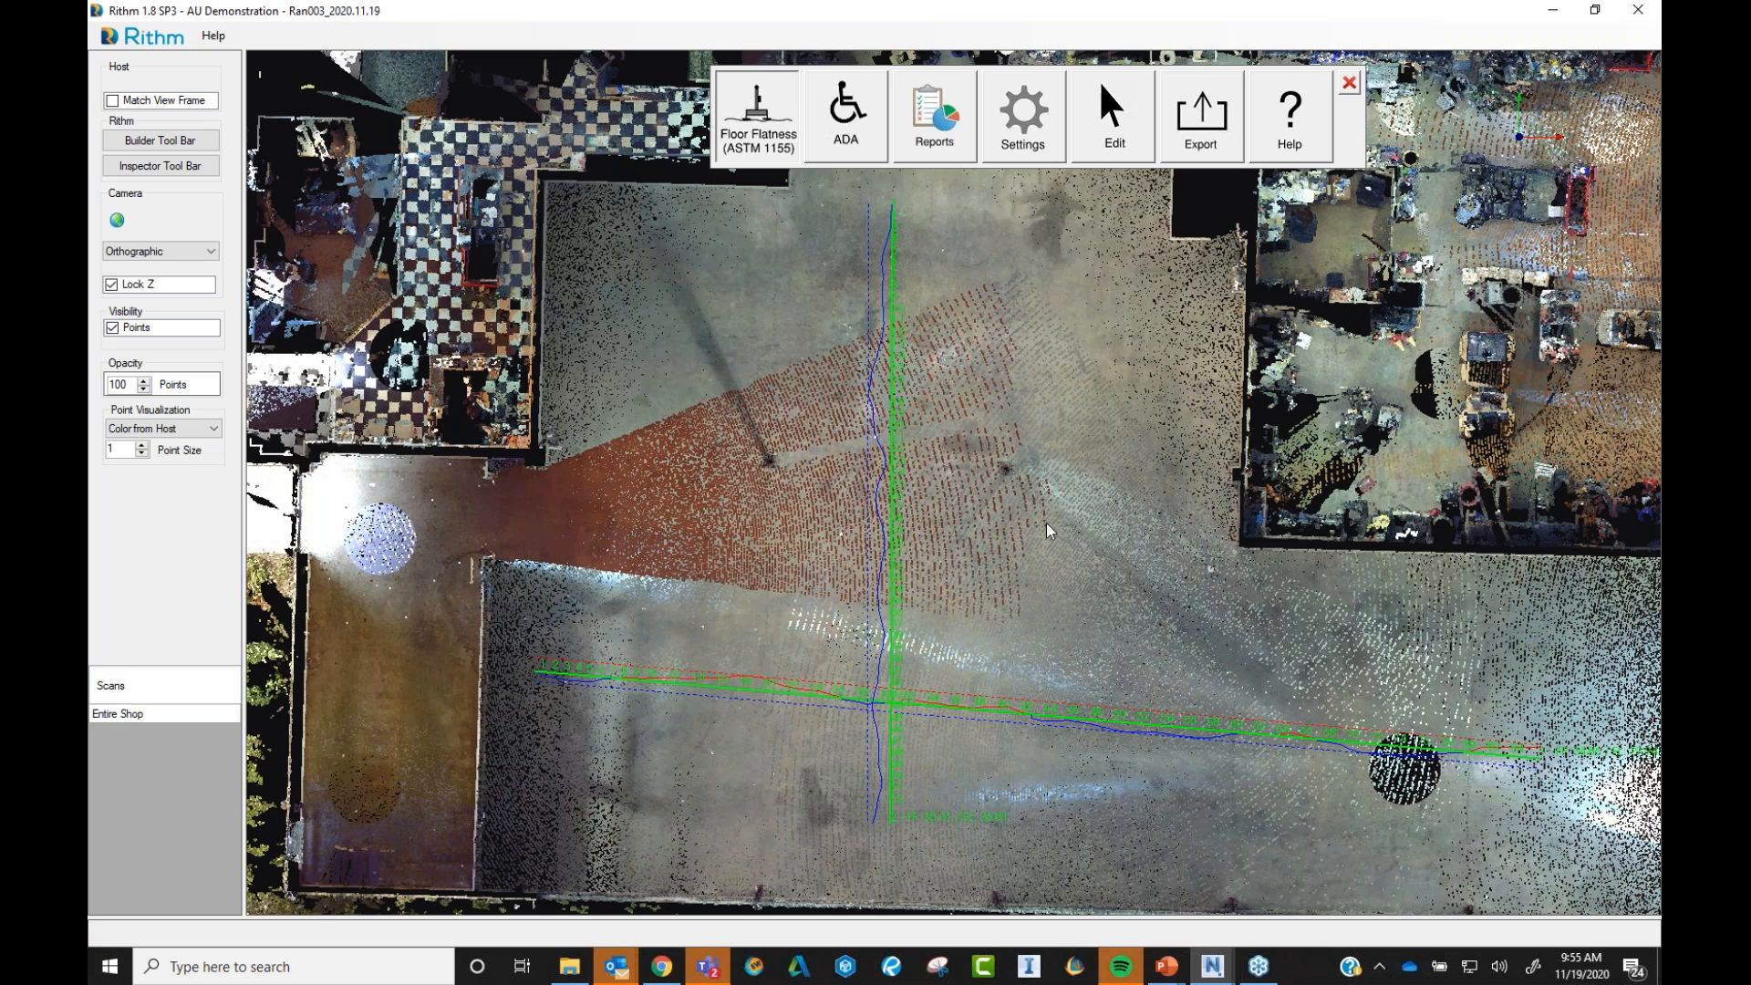
click(929, 127)
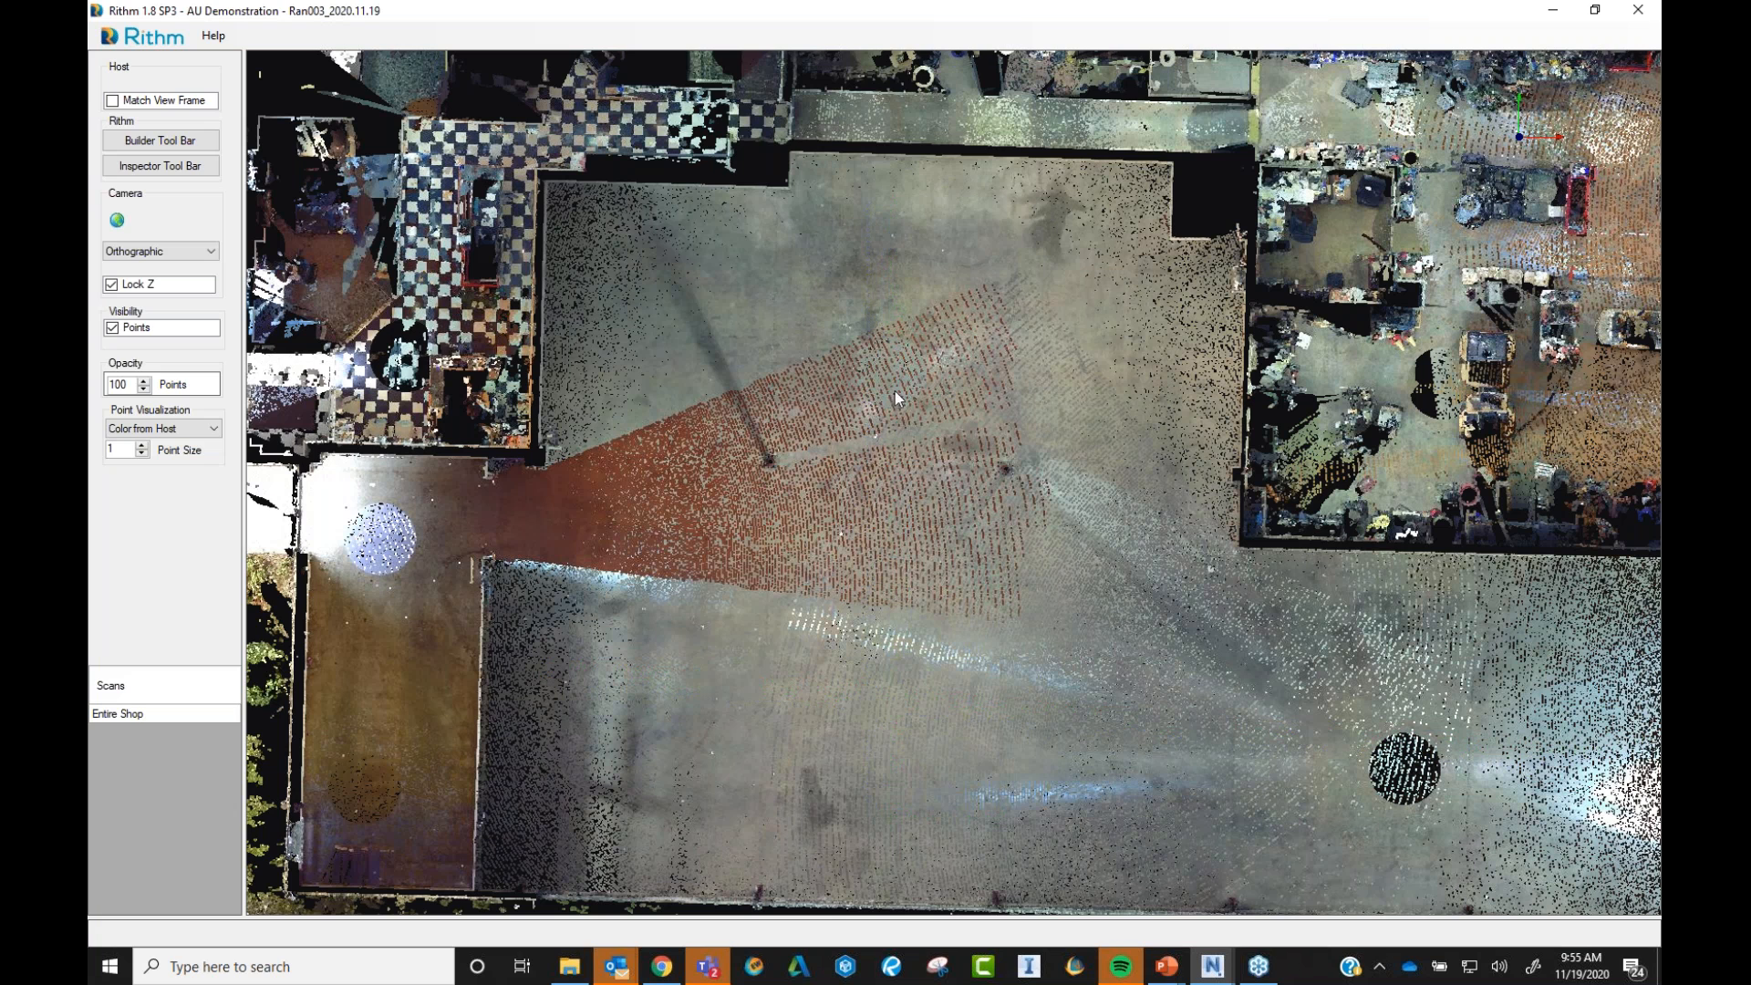
click(160, 165)
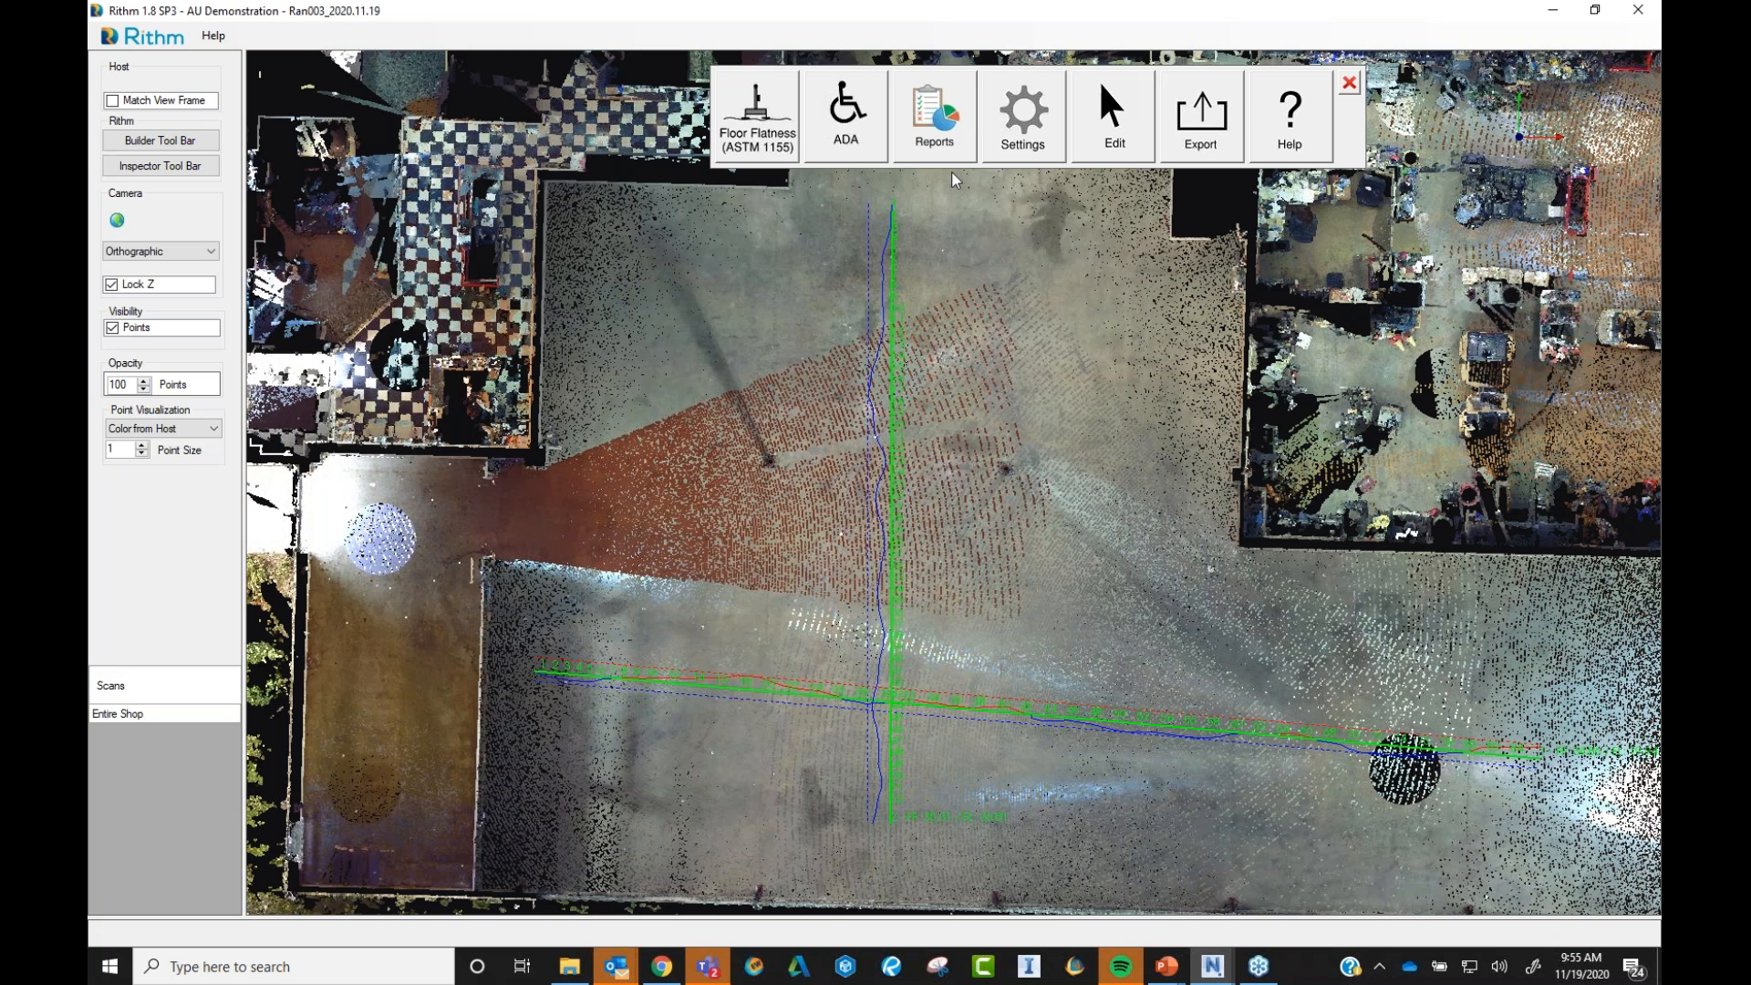
- Look at the Floor Flatness report window and its FF/FL measurement import, and close both without importing a file
click(931, 96)
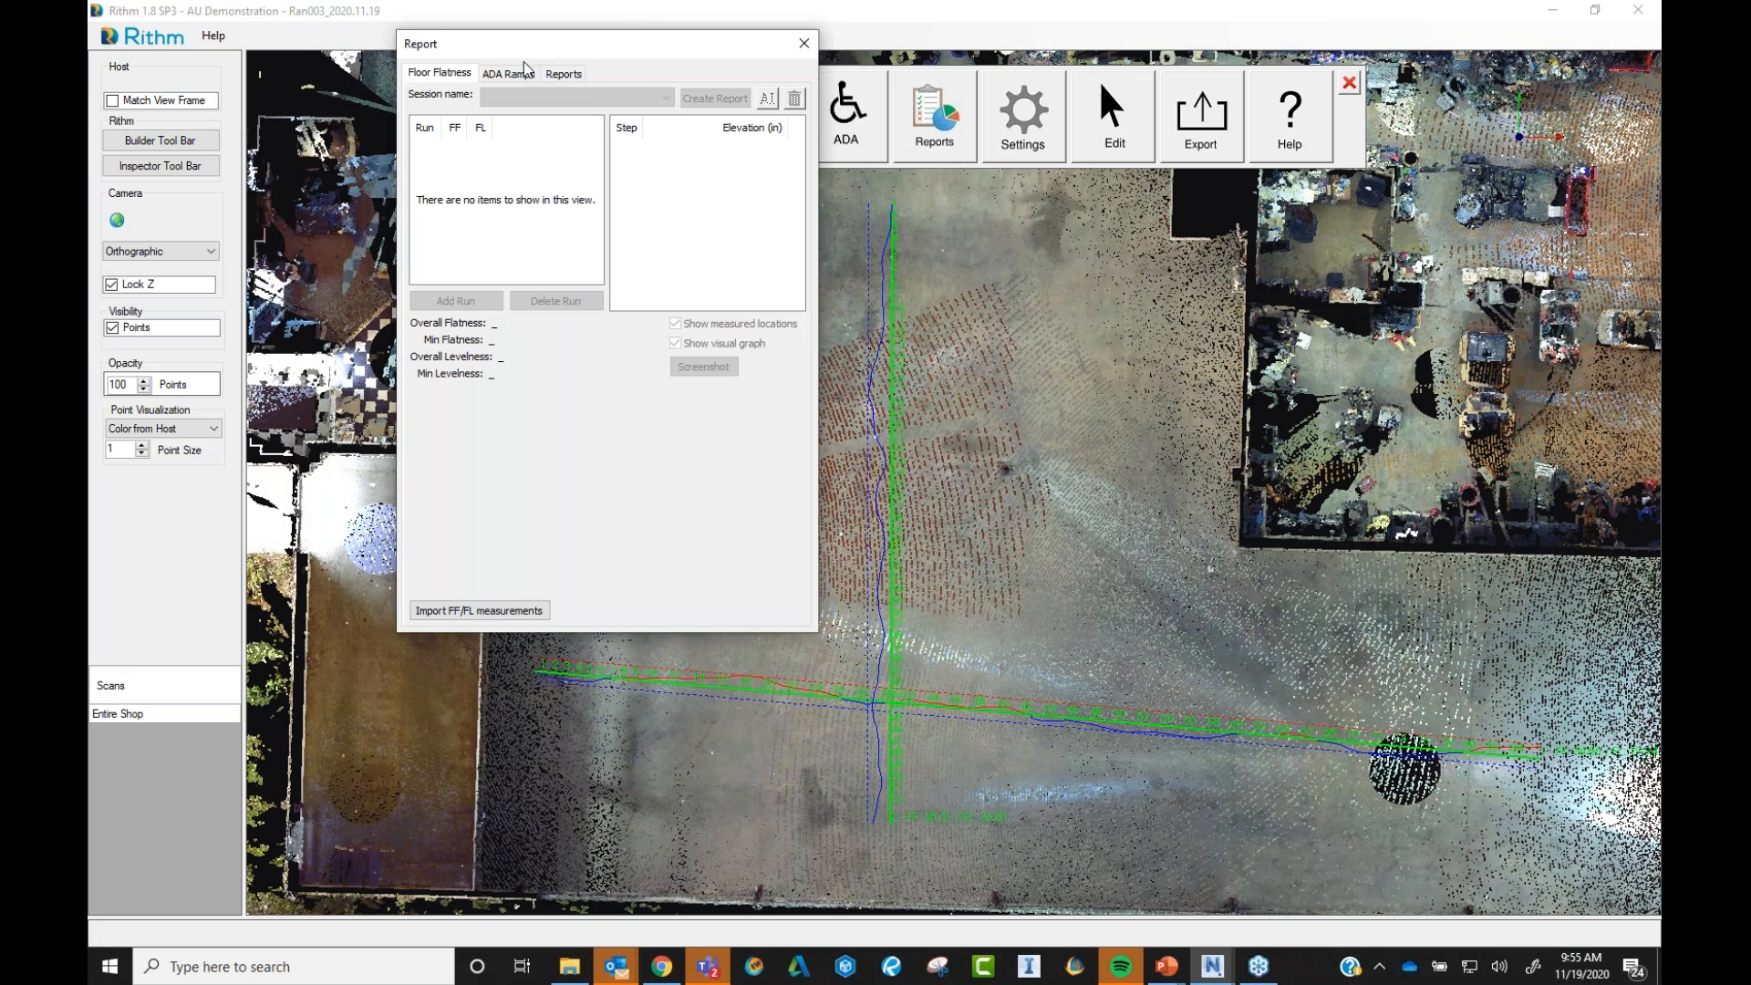
click(444, 78)
click(531, 611)
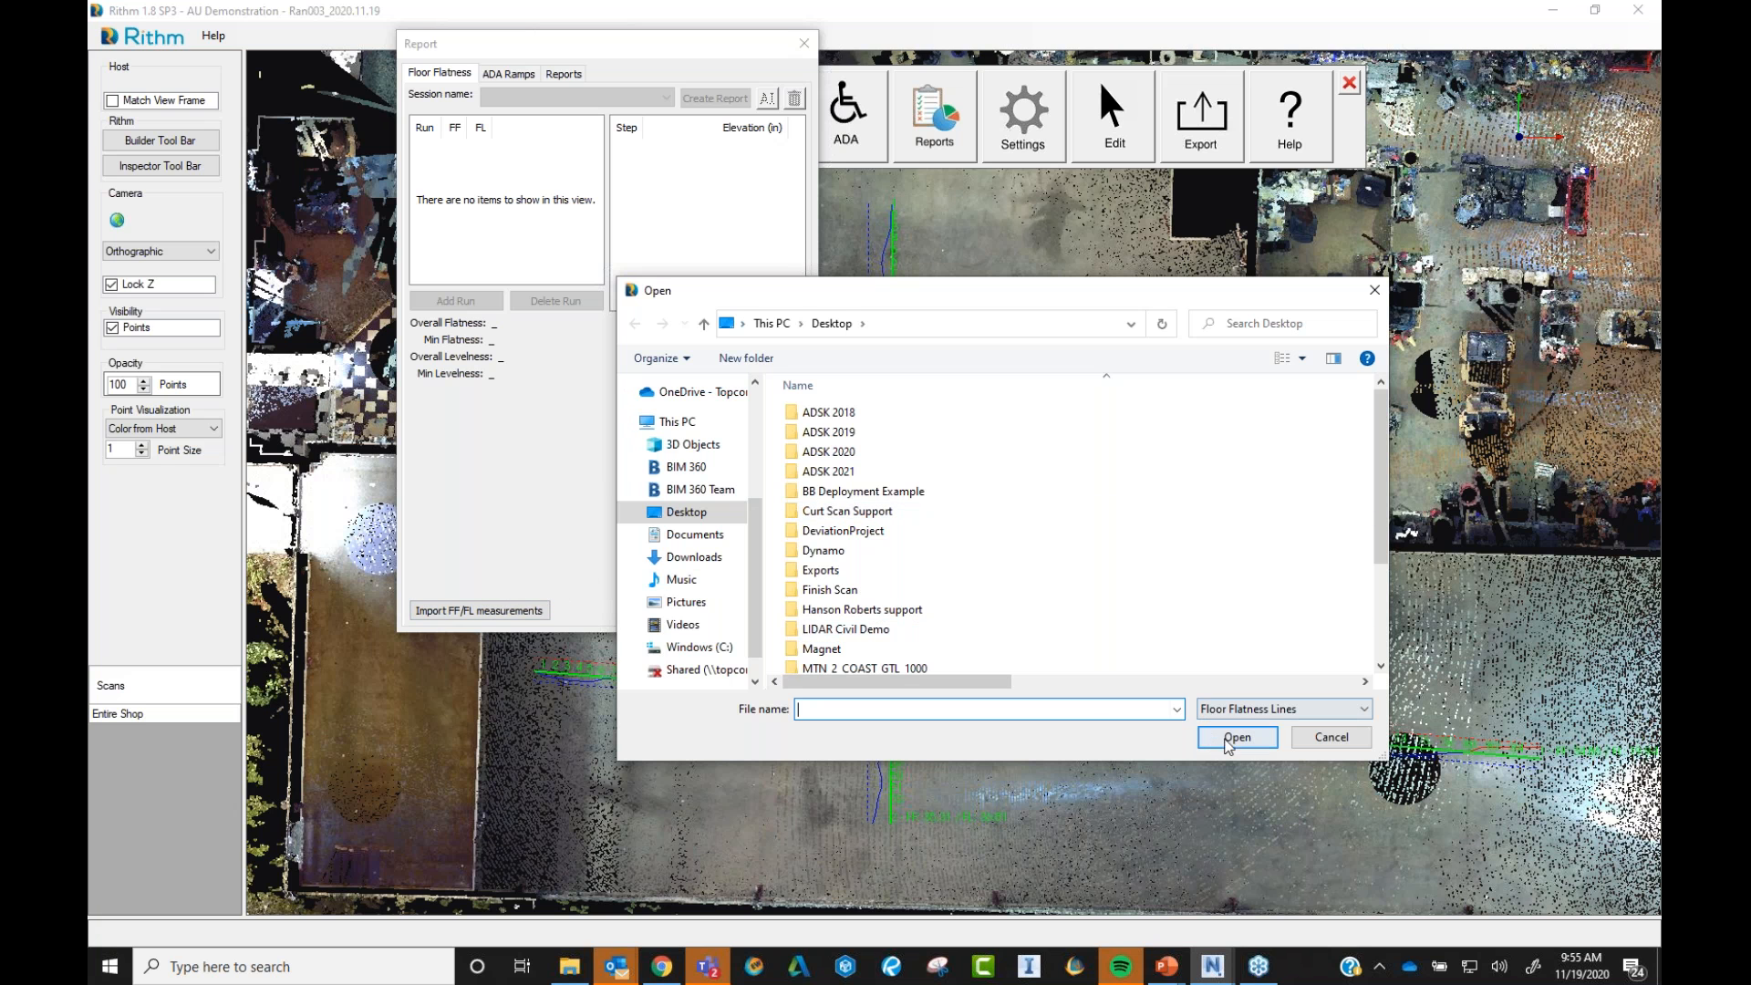
scroll(1043, 591, down, 3)
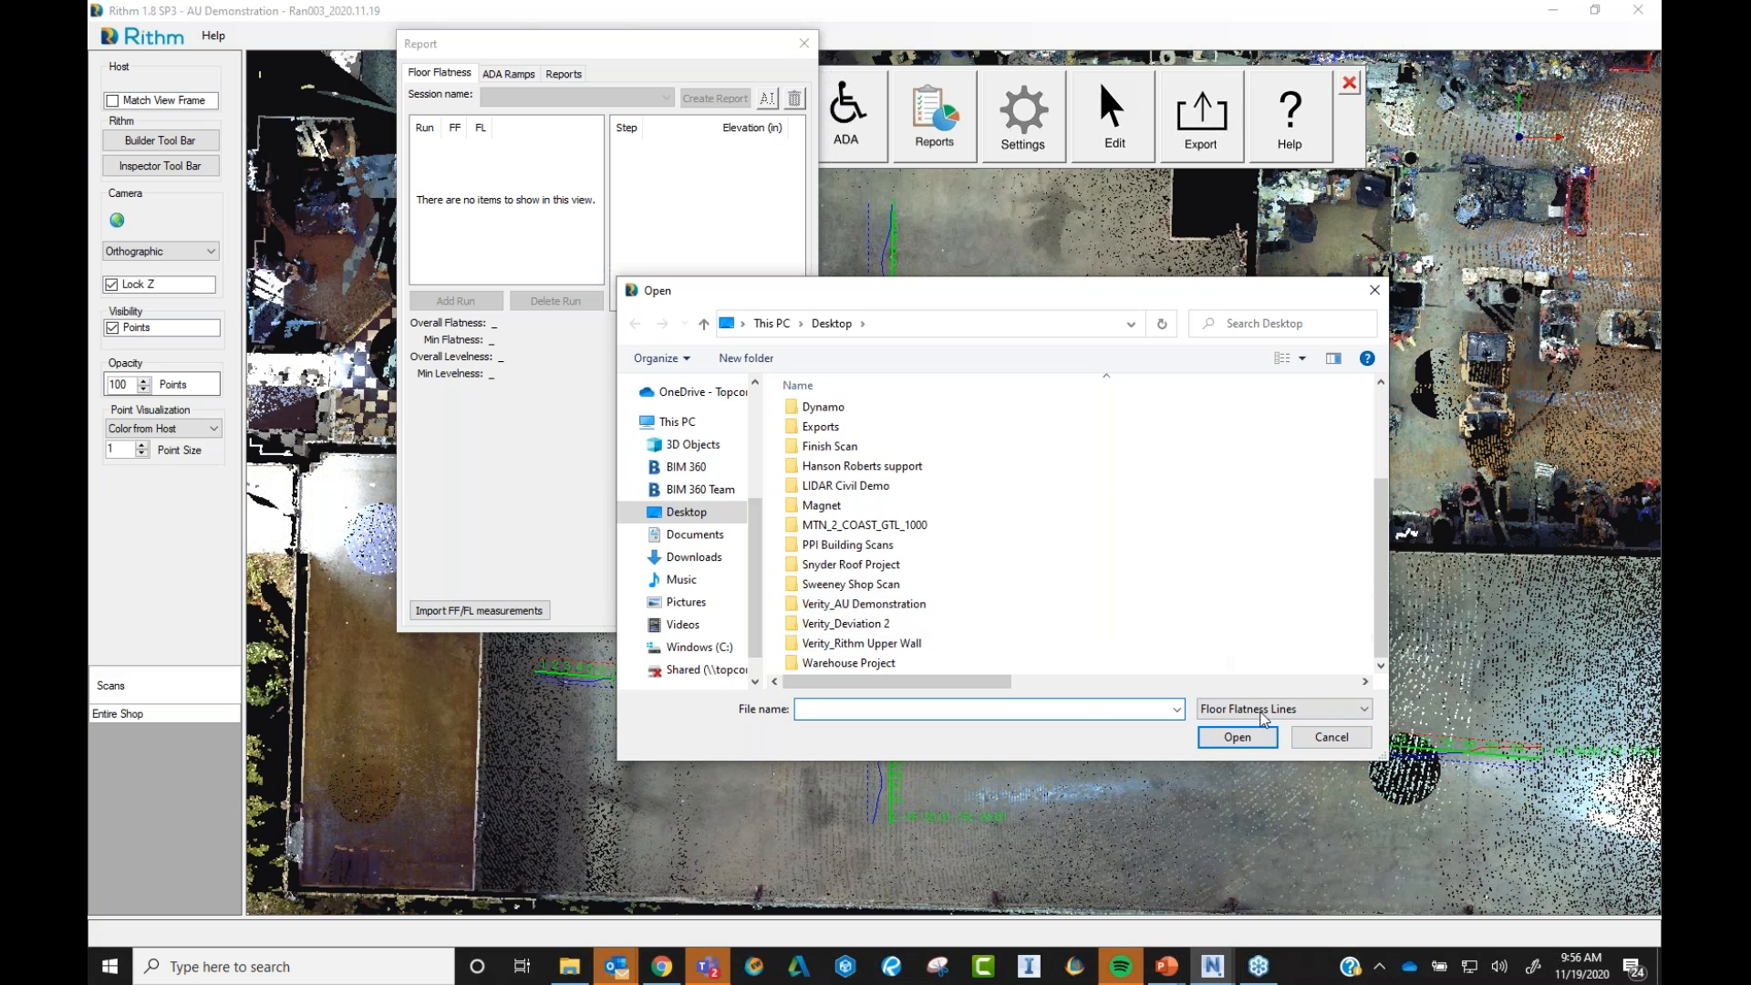
click(1328, 735)
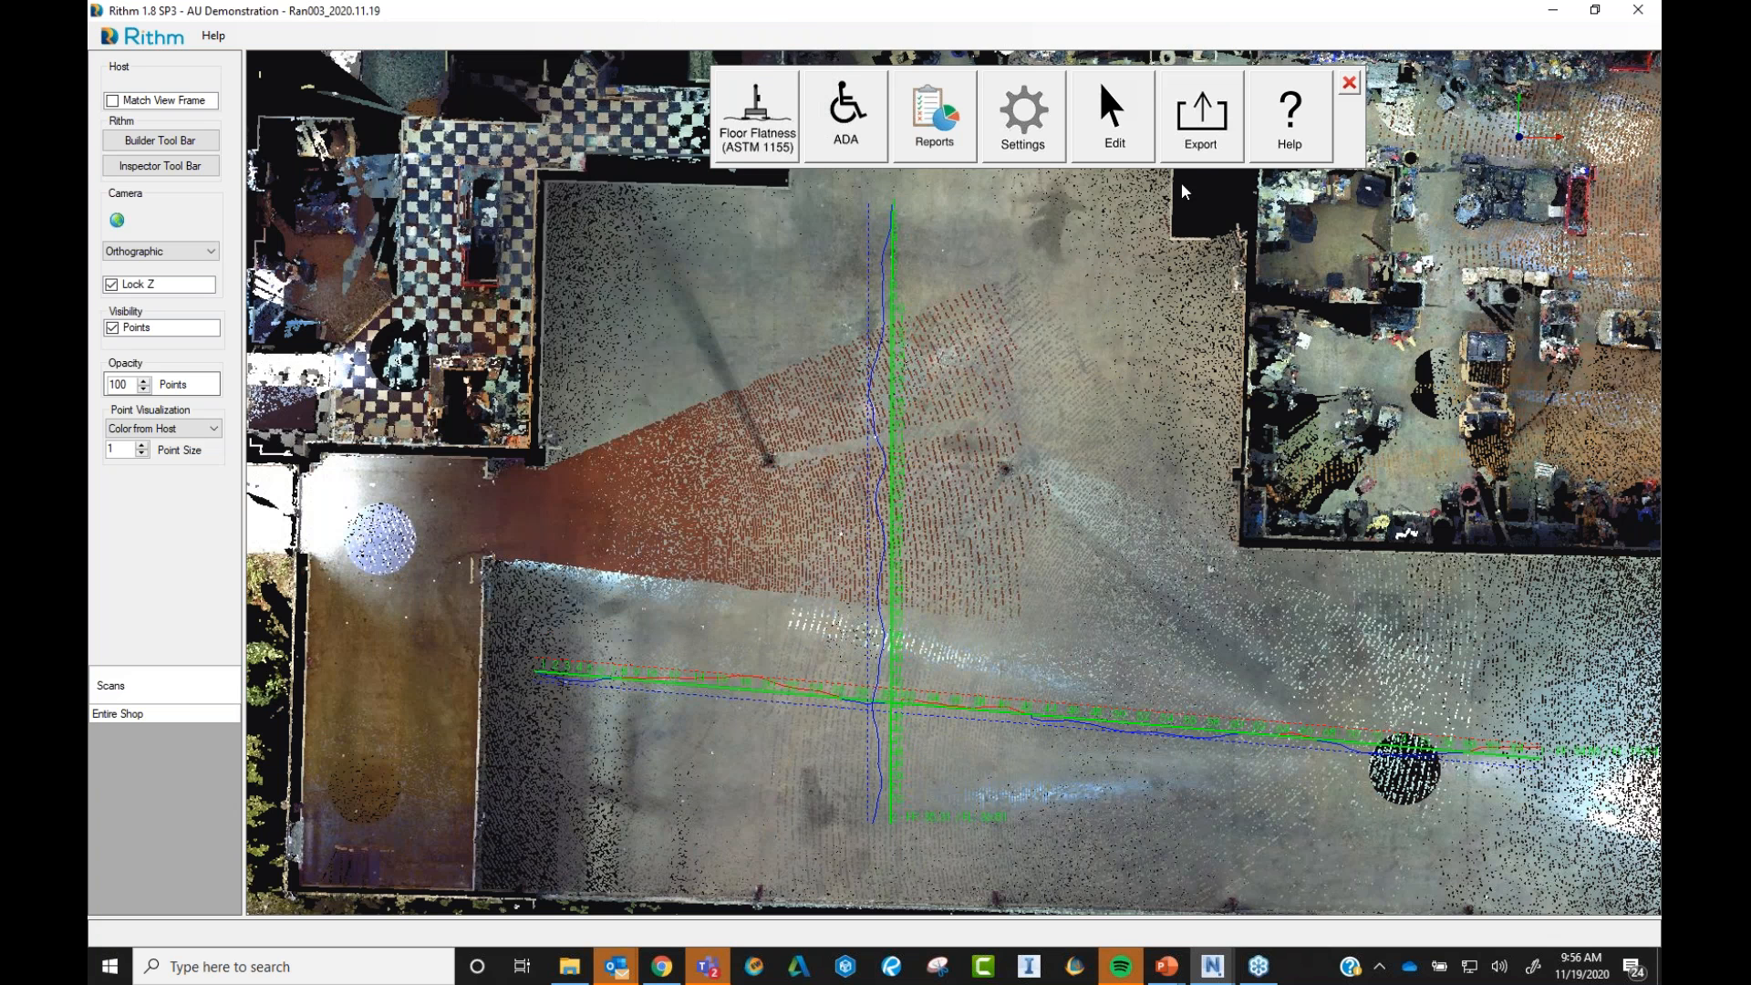
- Review the inspector export types, DXF File Format and Floor Flatness Lines, and close the export options without exporting
click(1191, 157)
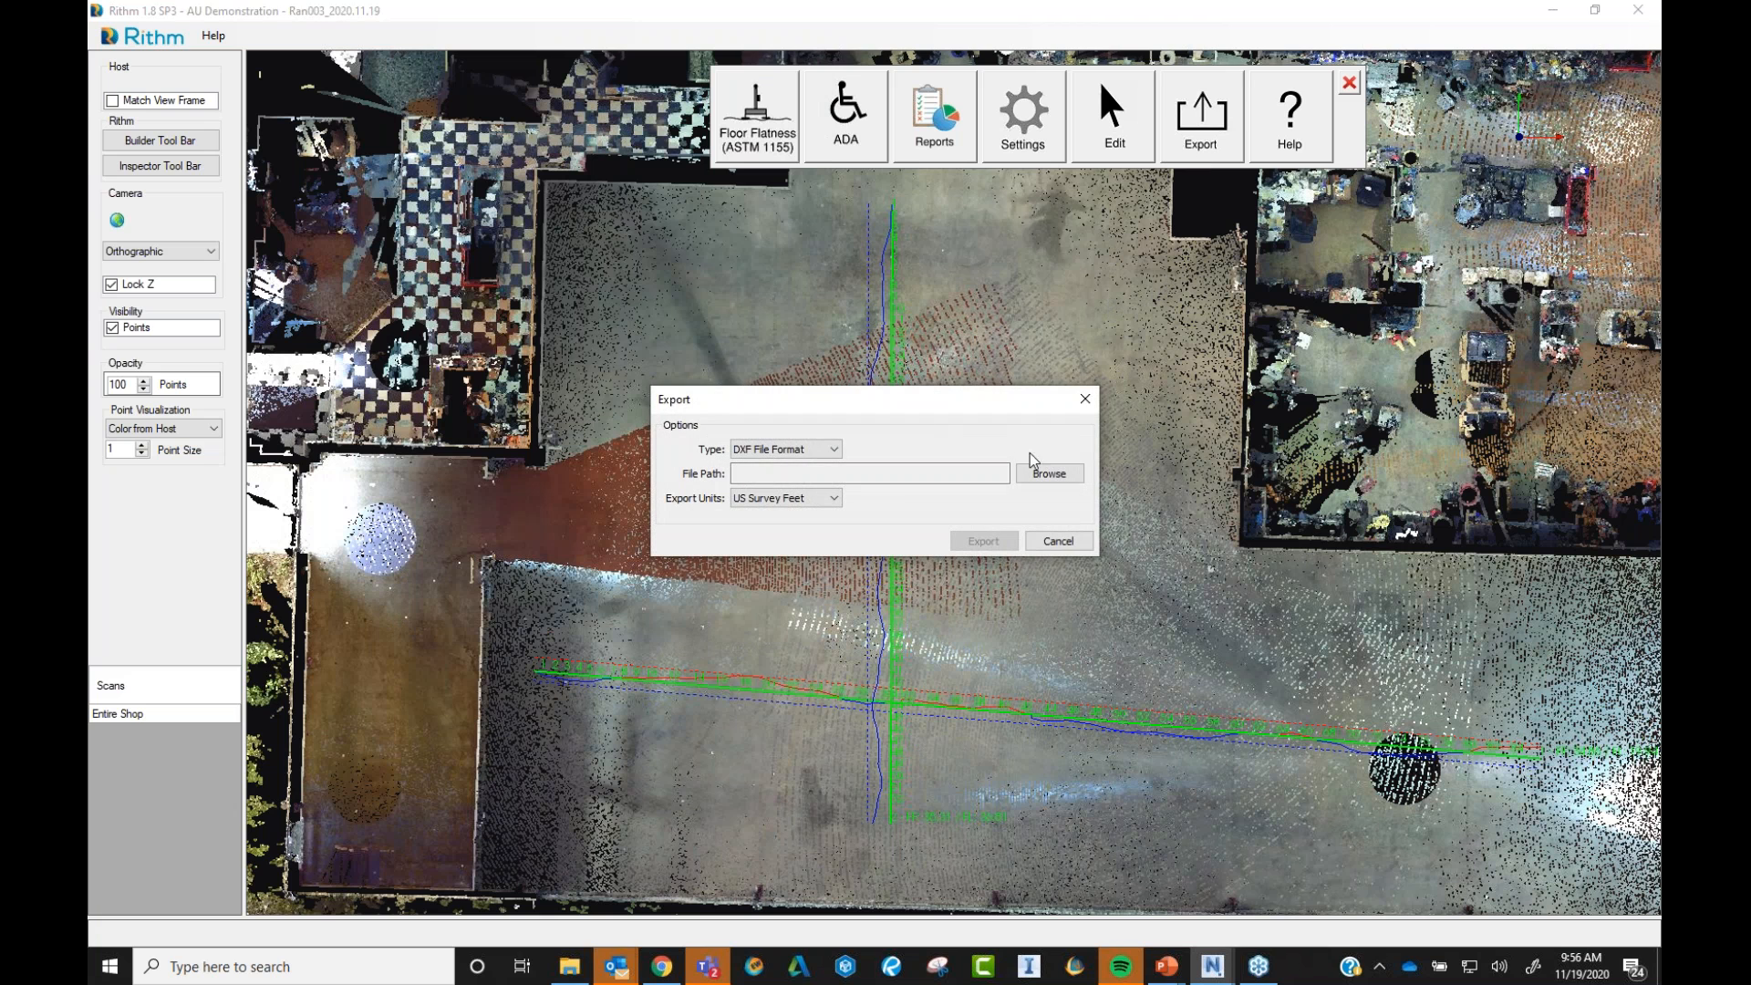
click(830, 450)
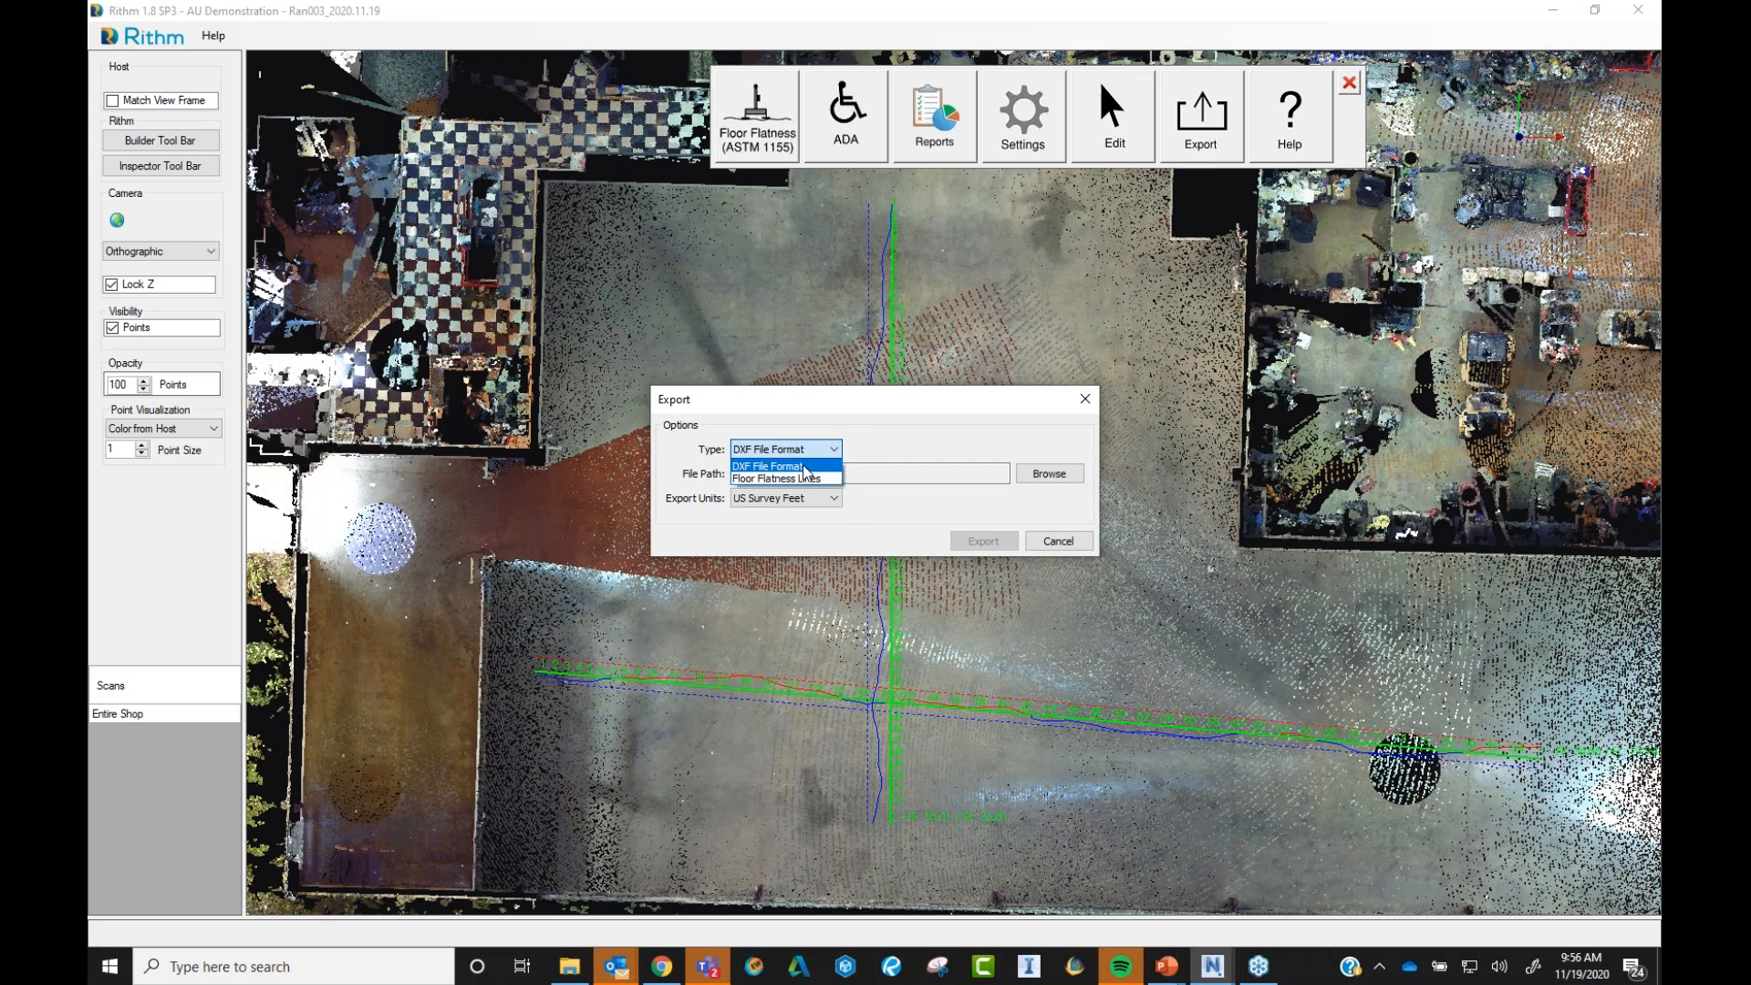
click(1061, 542)
click(1061, 542)
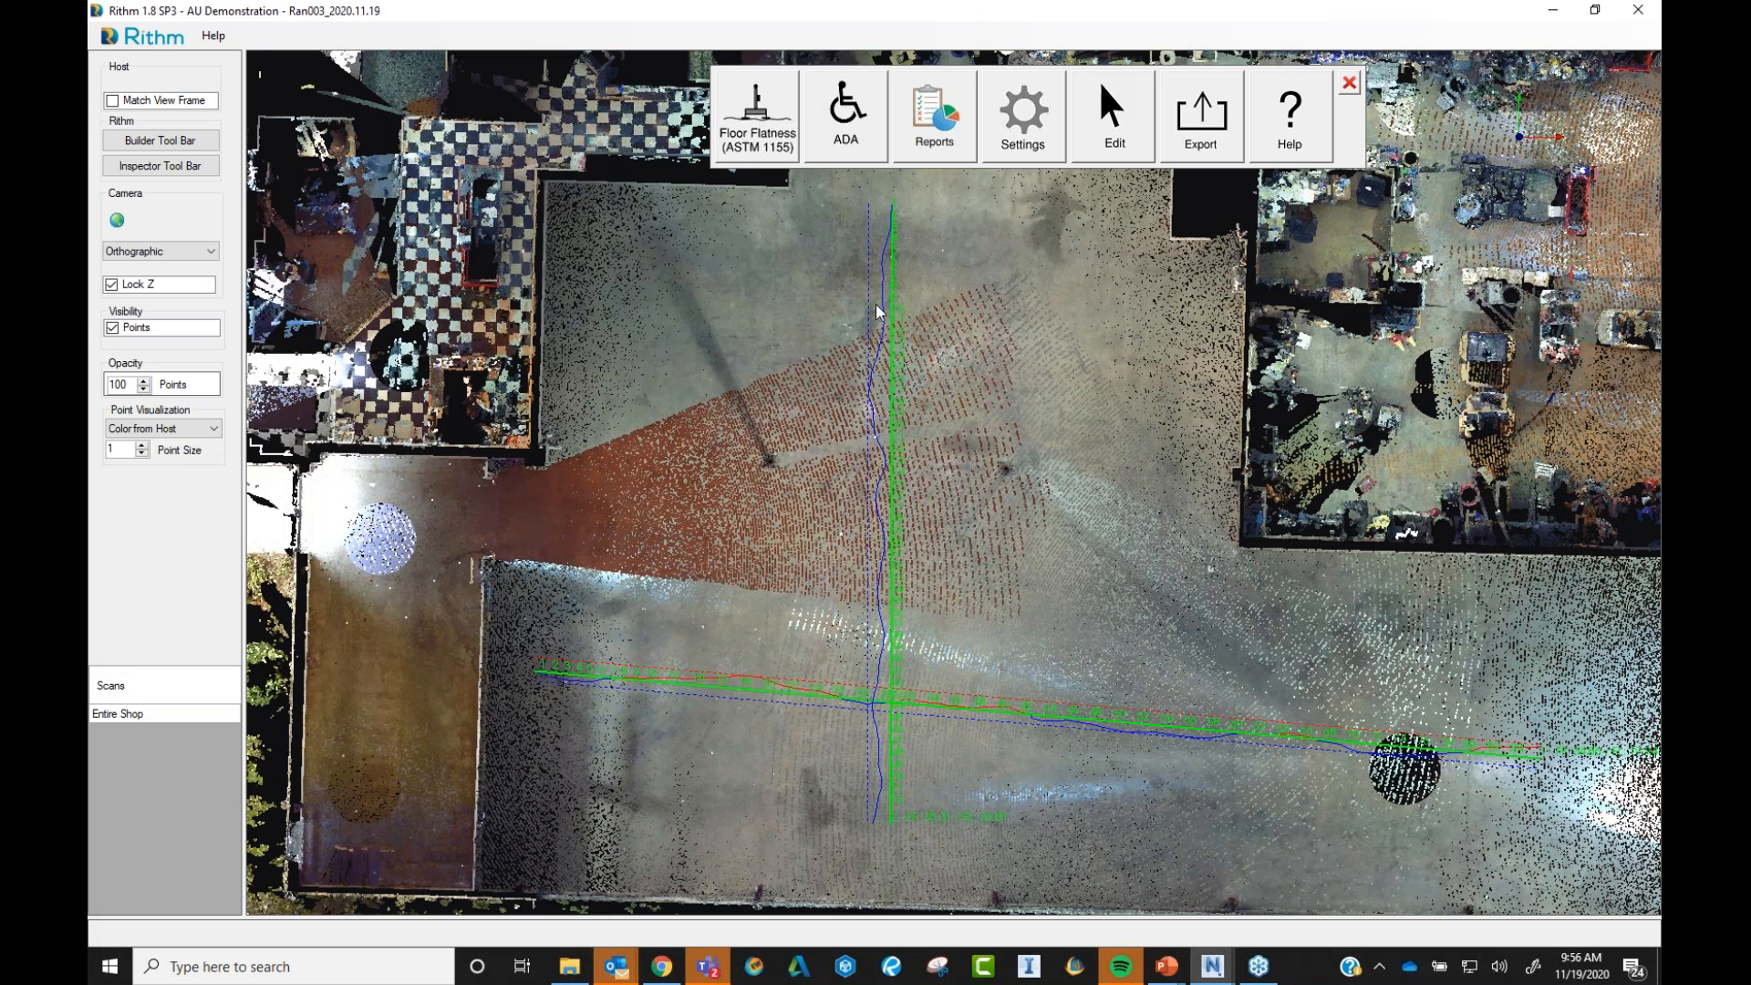
- Try to clear the existing test runs by starting fresh, and close the editing tools
scroll(876, 304, down, 1)
click(1115, 135)
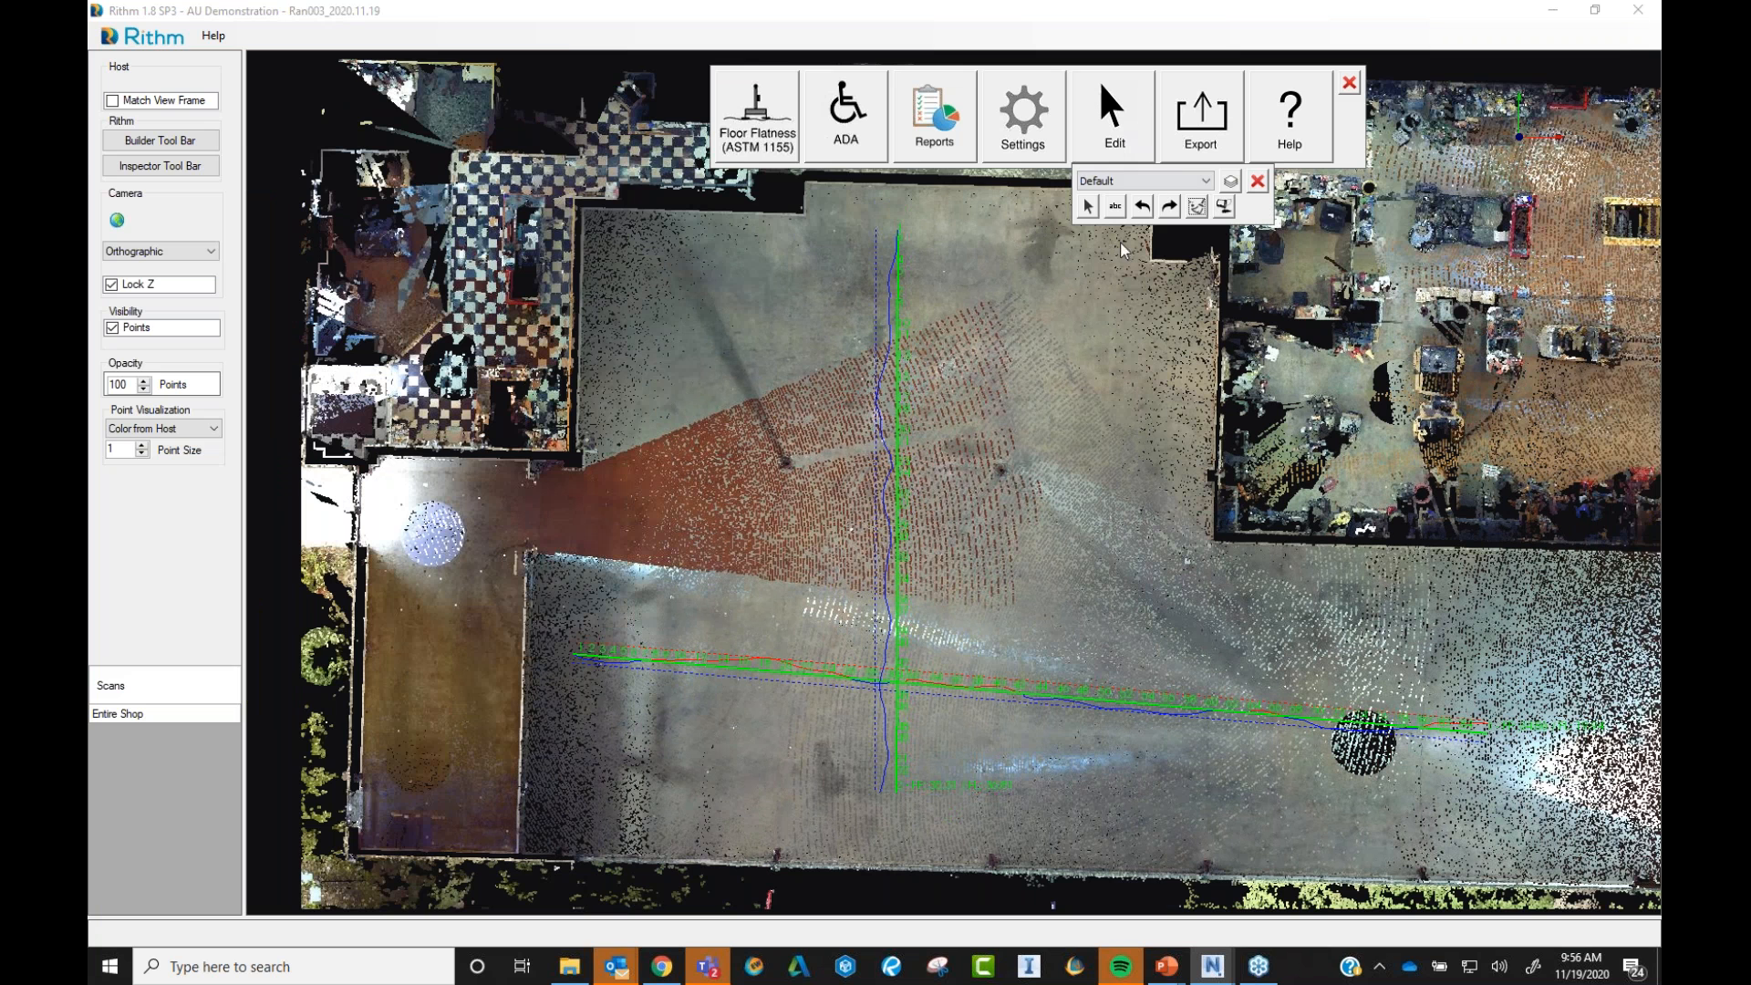
click(1197, 207)
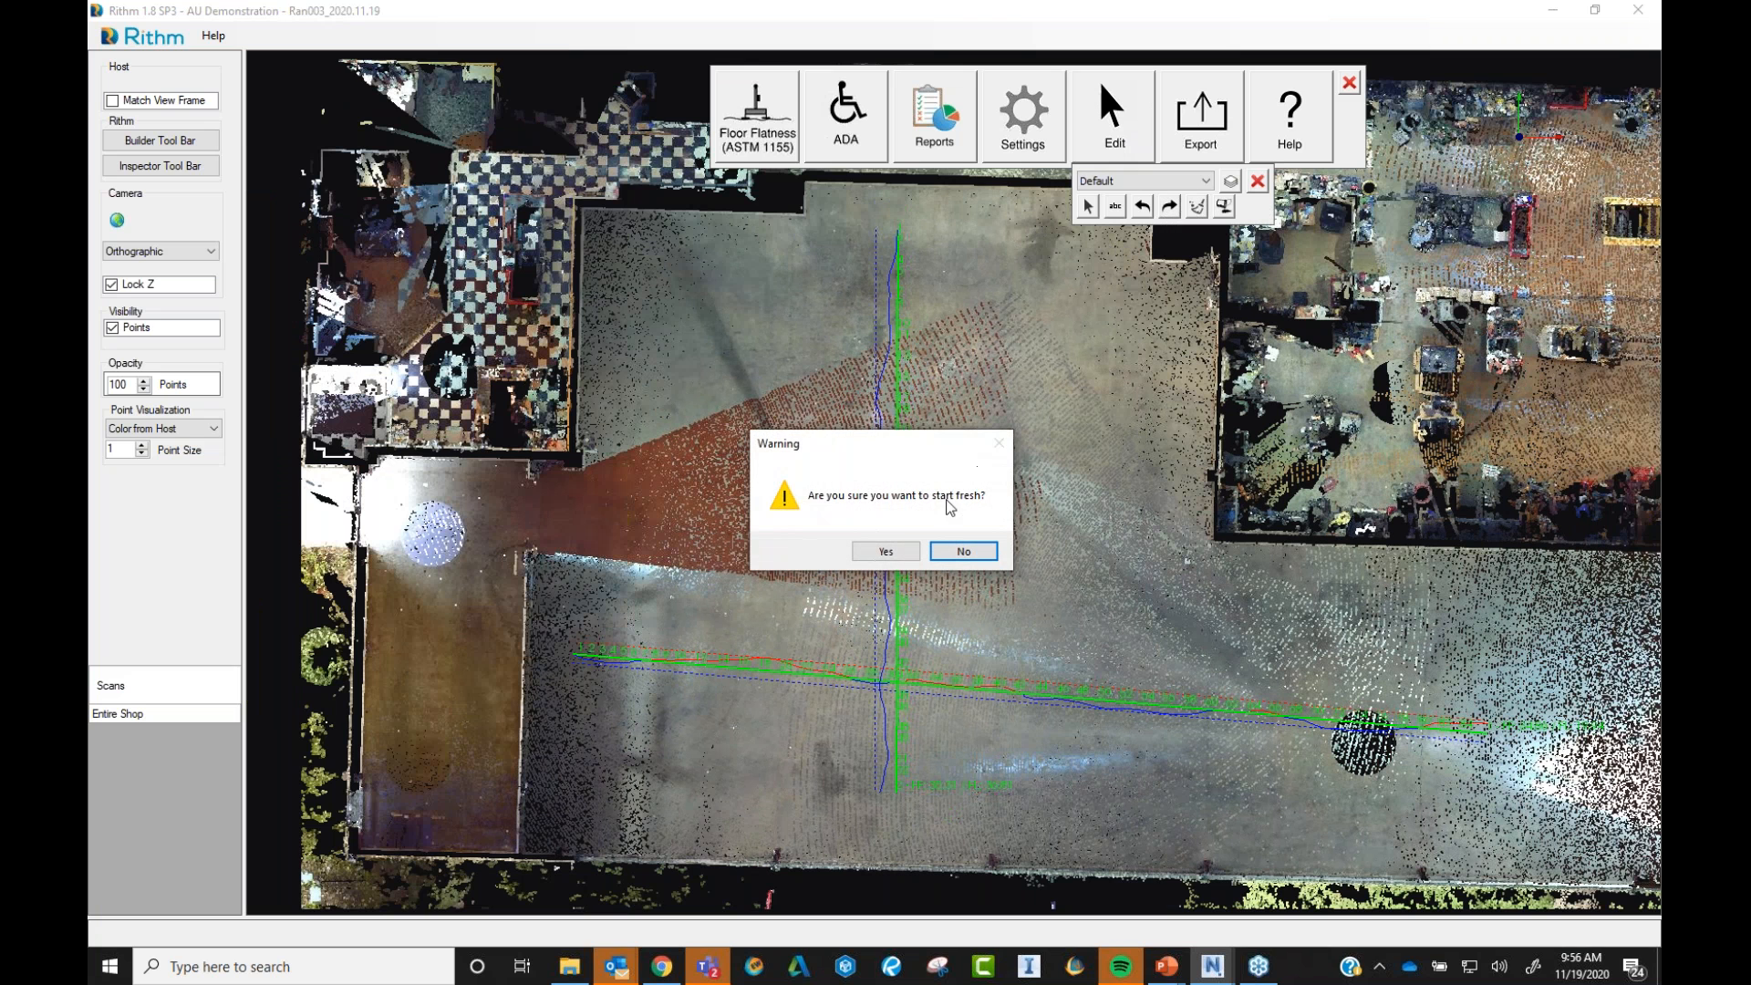
click(898, 551)
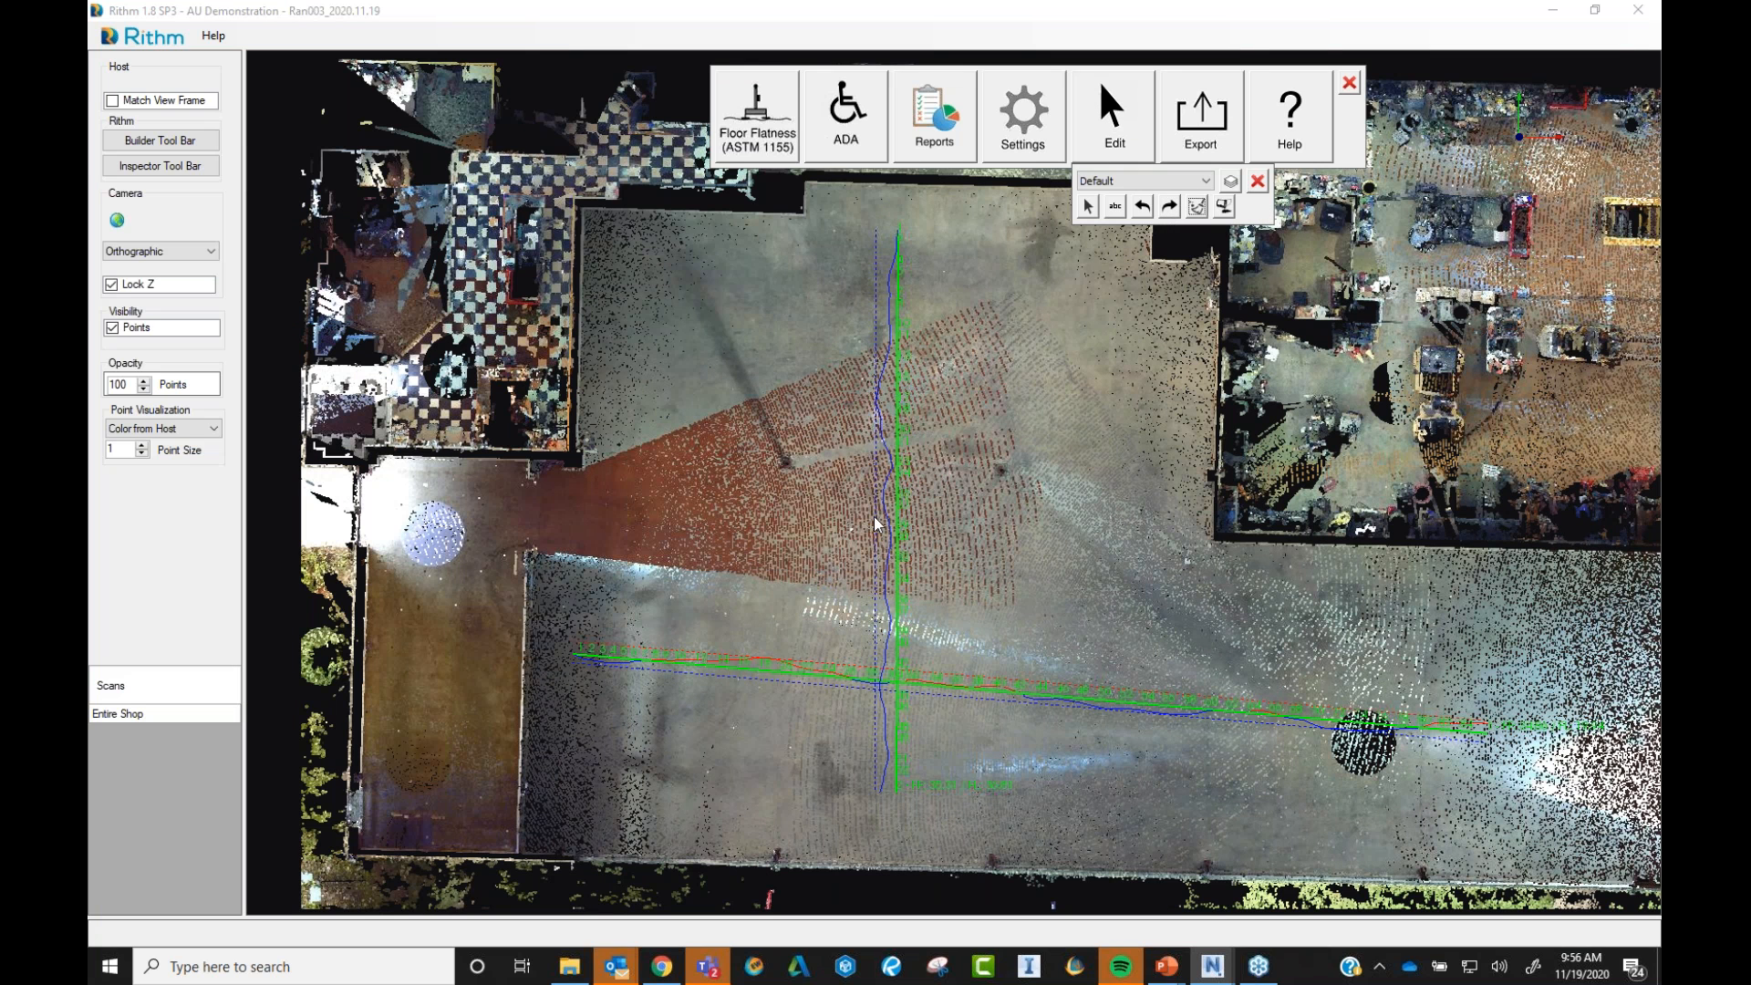
click(1258, 182)
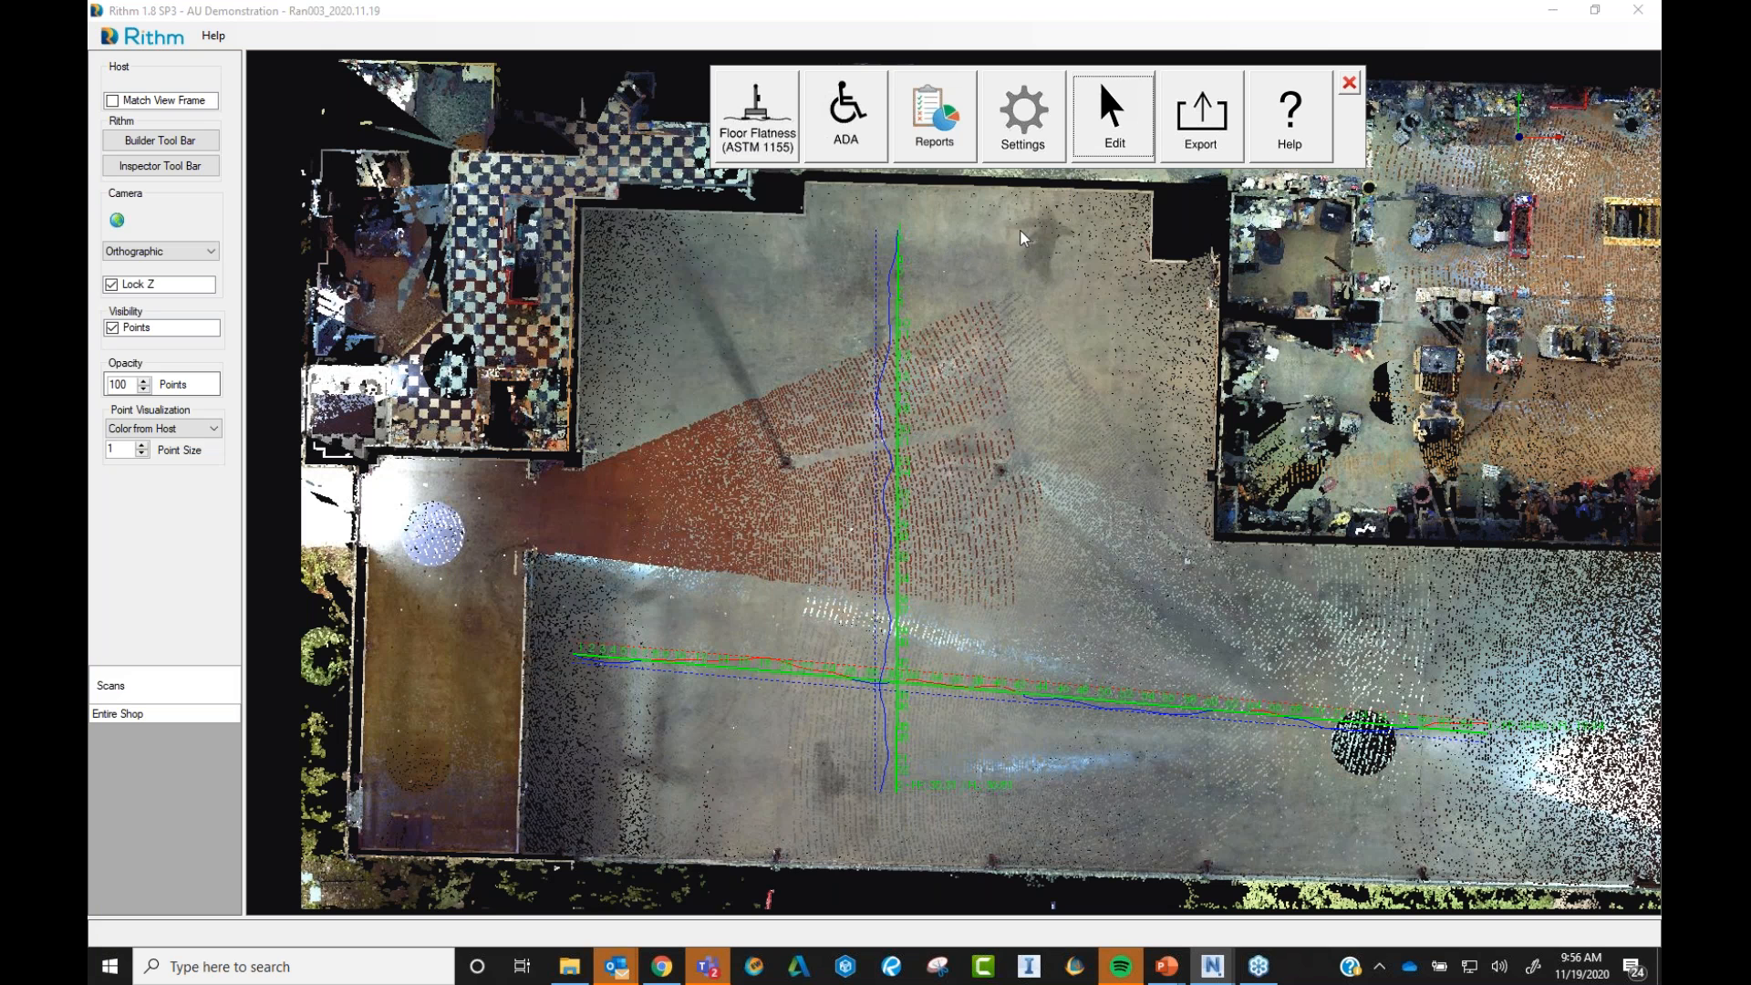
- Draw two crossing ASTM 1155 floor flatness runs on the open shop floor, one beside each existing run and roughly parallel to it
click(761, 123)
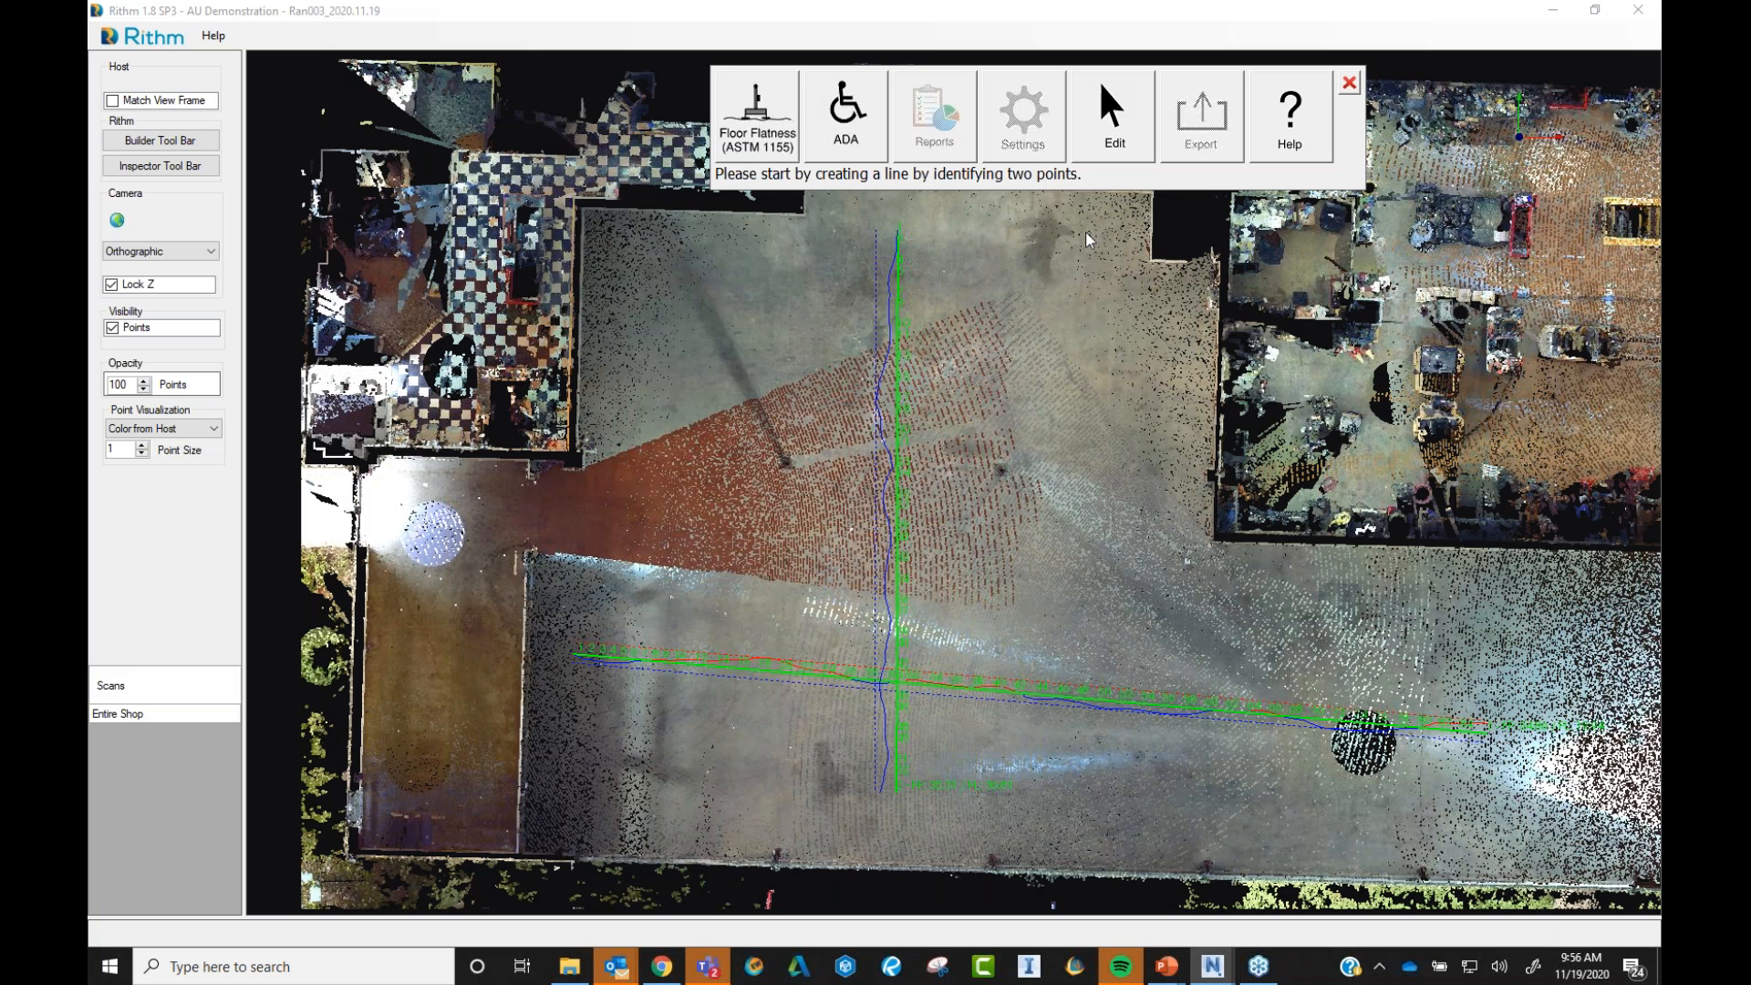
click(1102, 297)
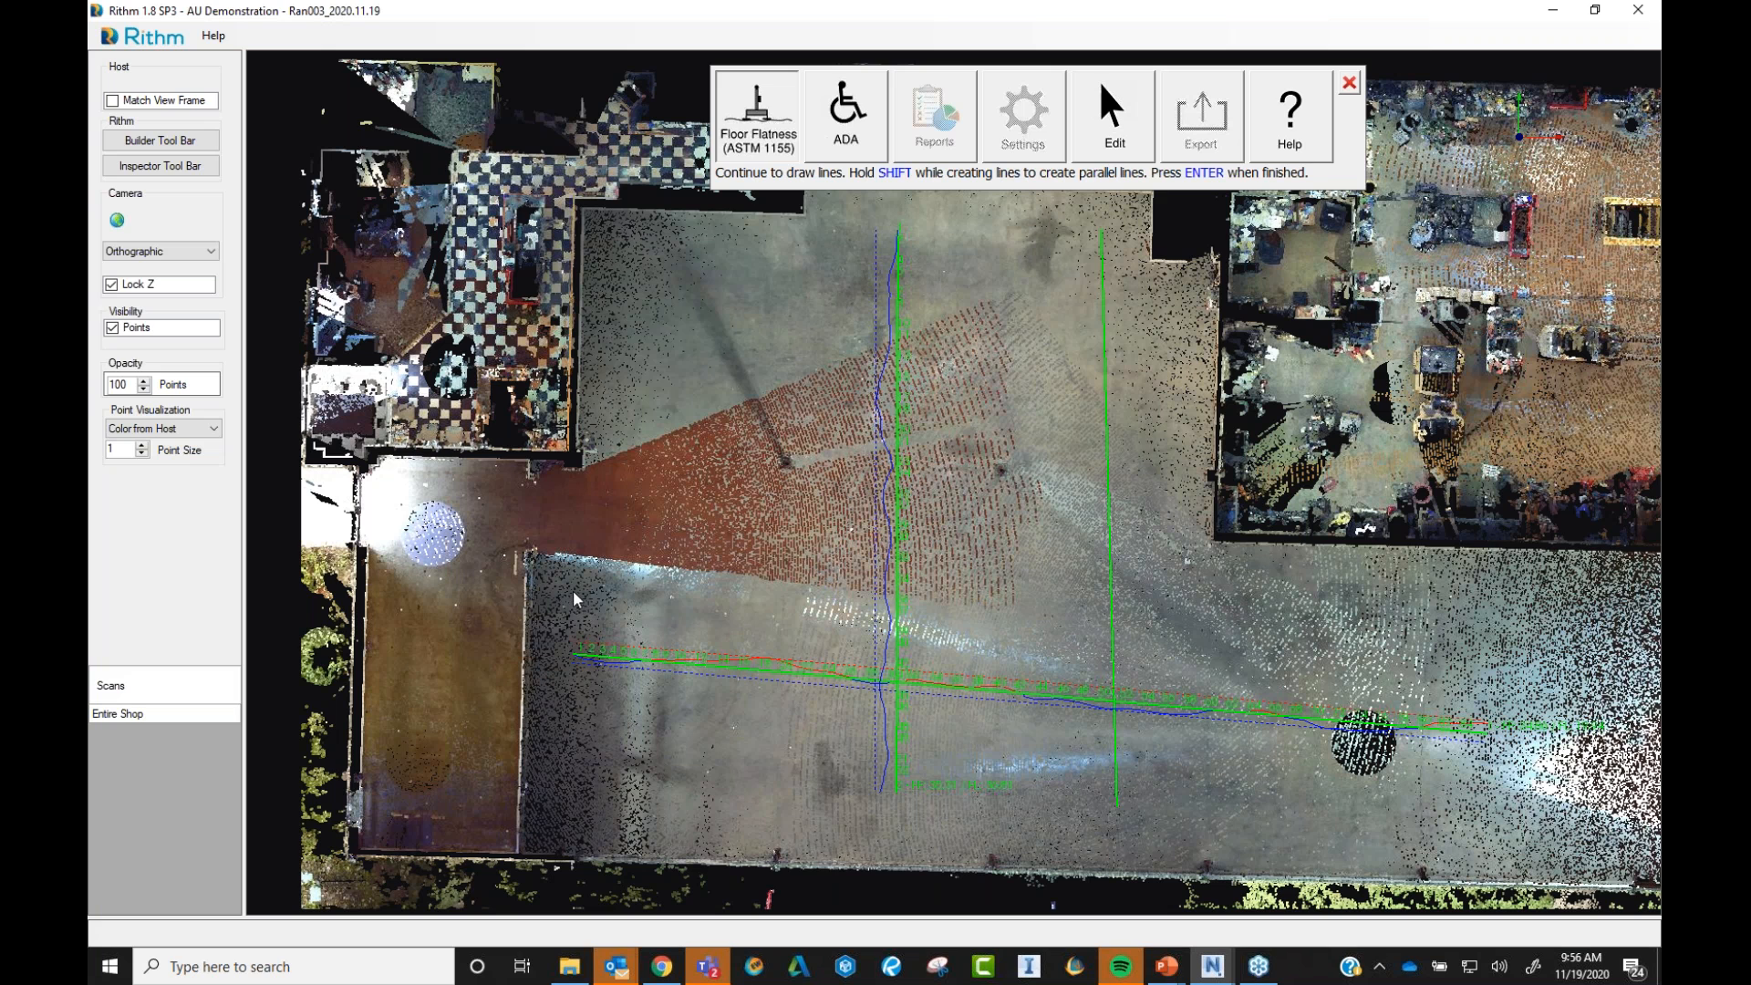
click(1429, 621)
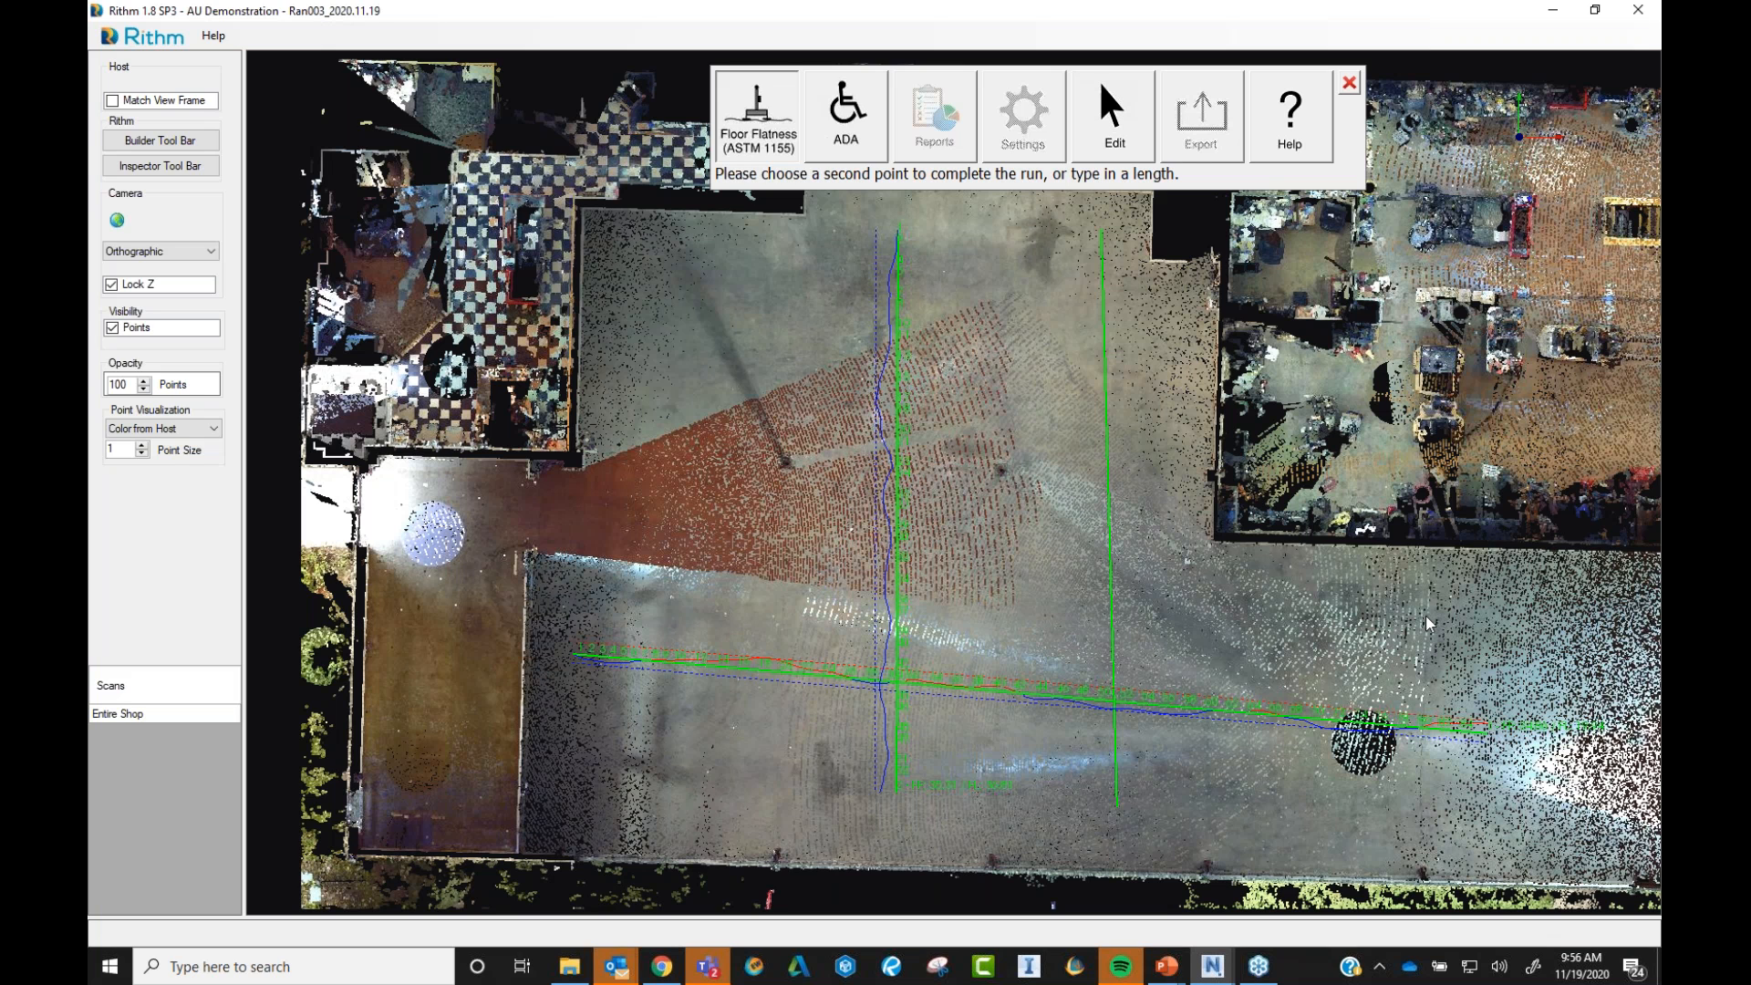
click(1427, 620)
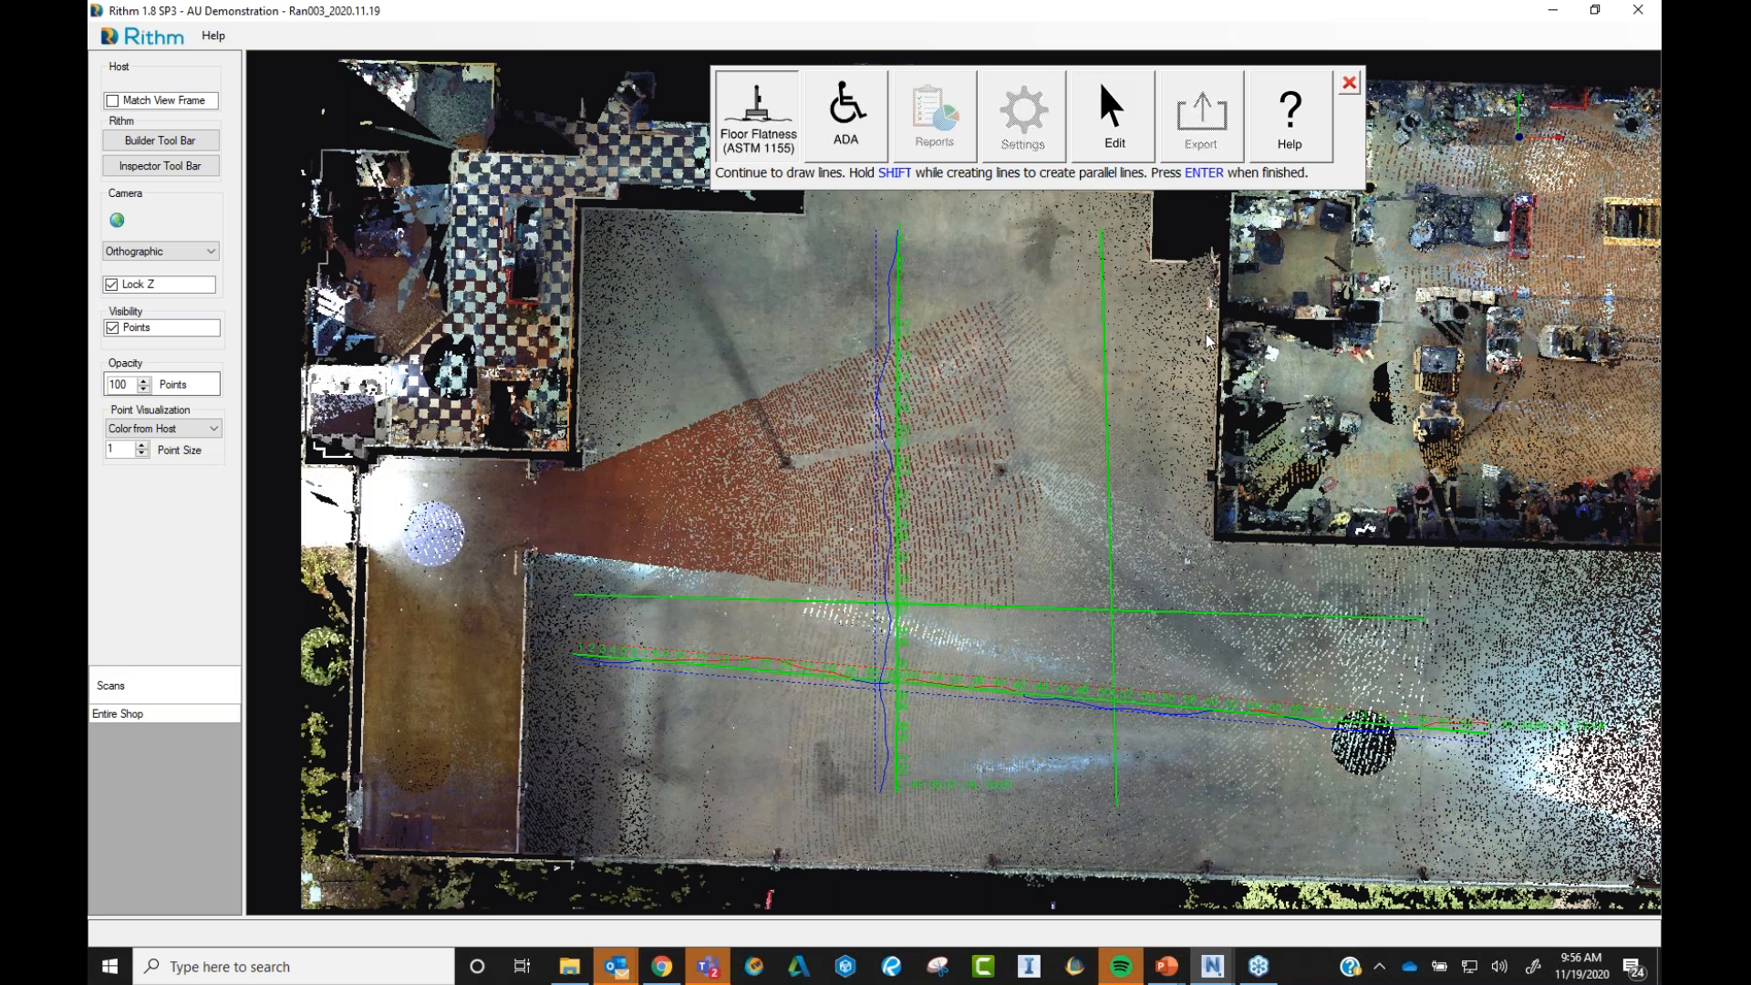
- Finish drawing lines and run the FF/FL analysis on the two new test runs
key(Return)
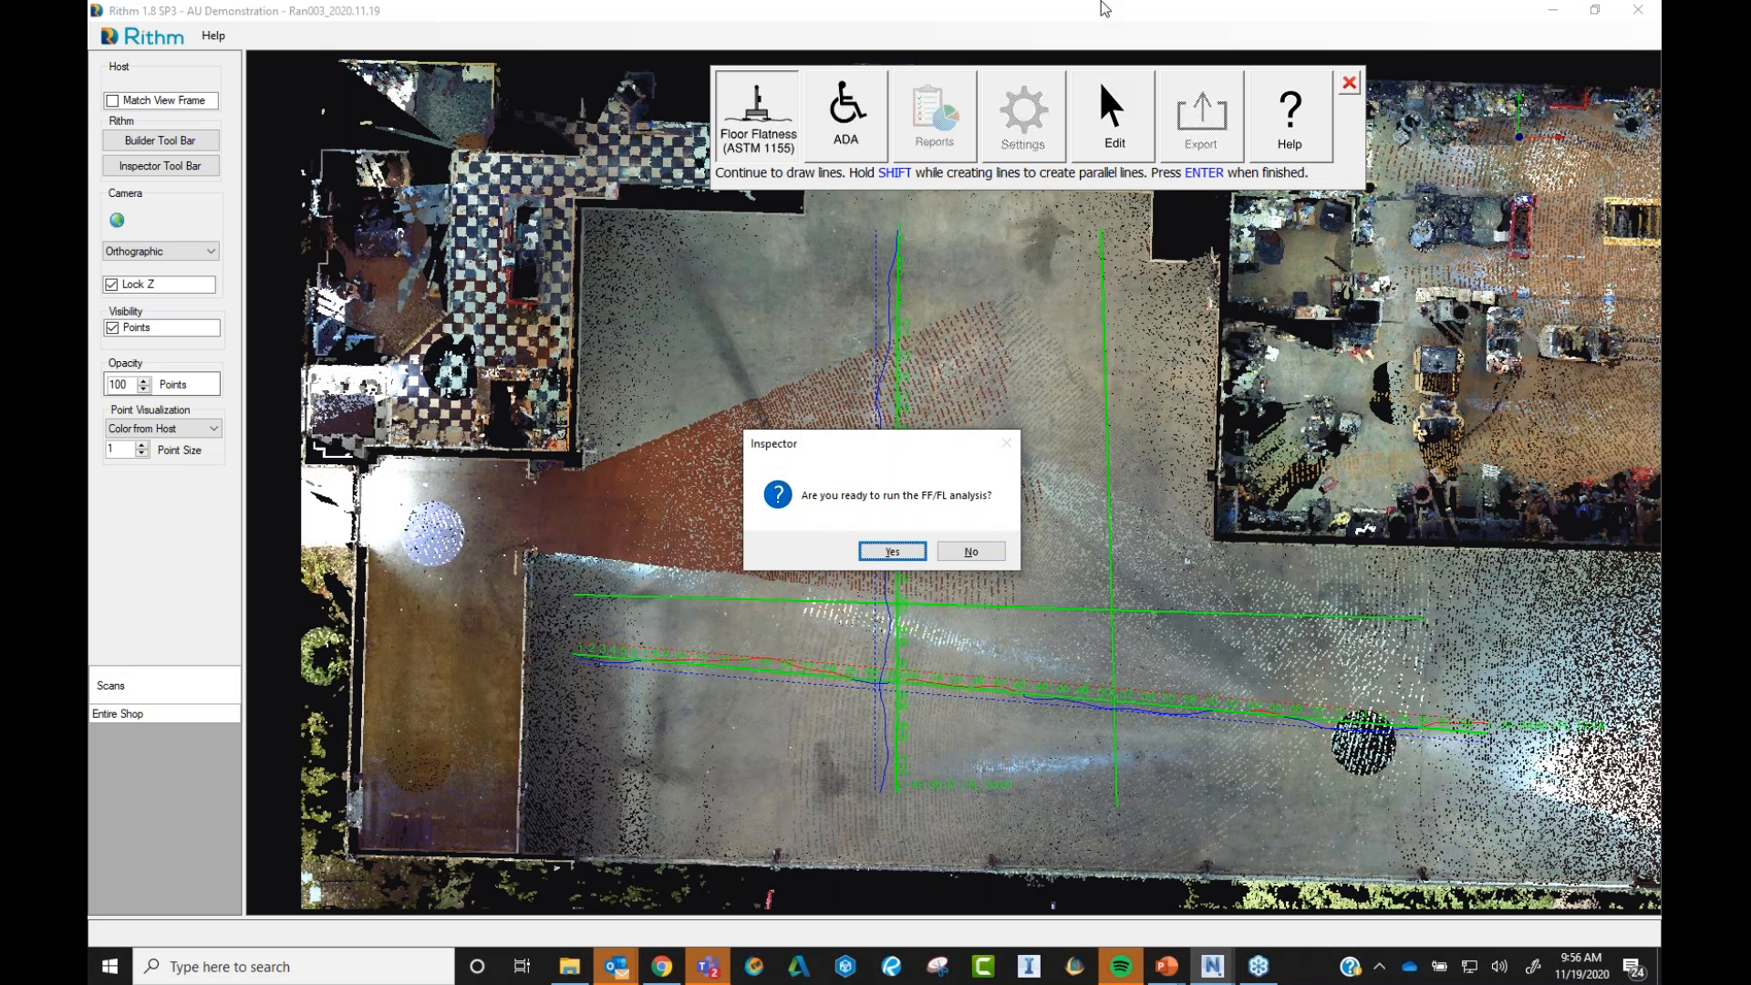
click(923, 560)
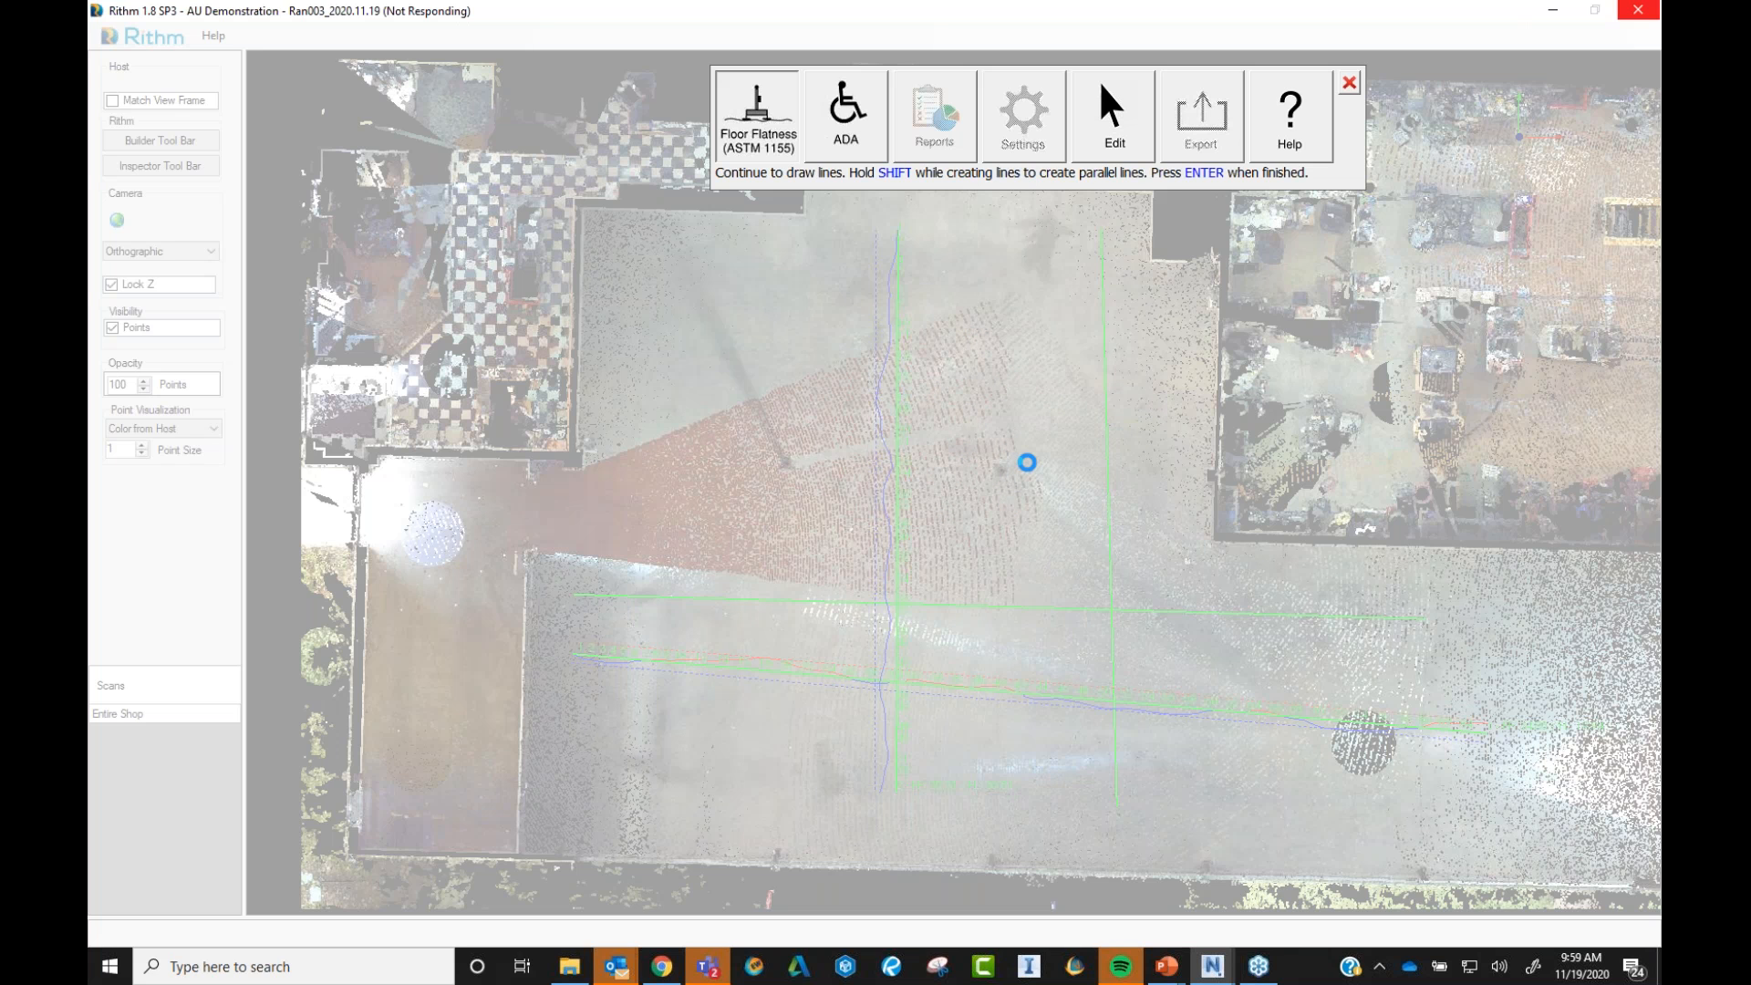
mouse_move(1218, 967)
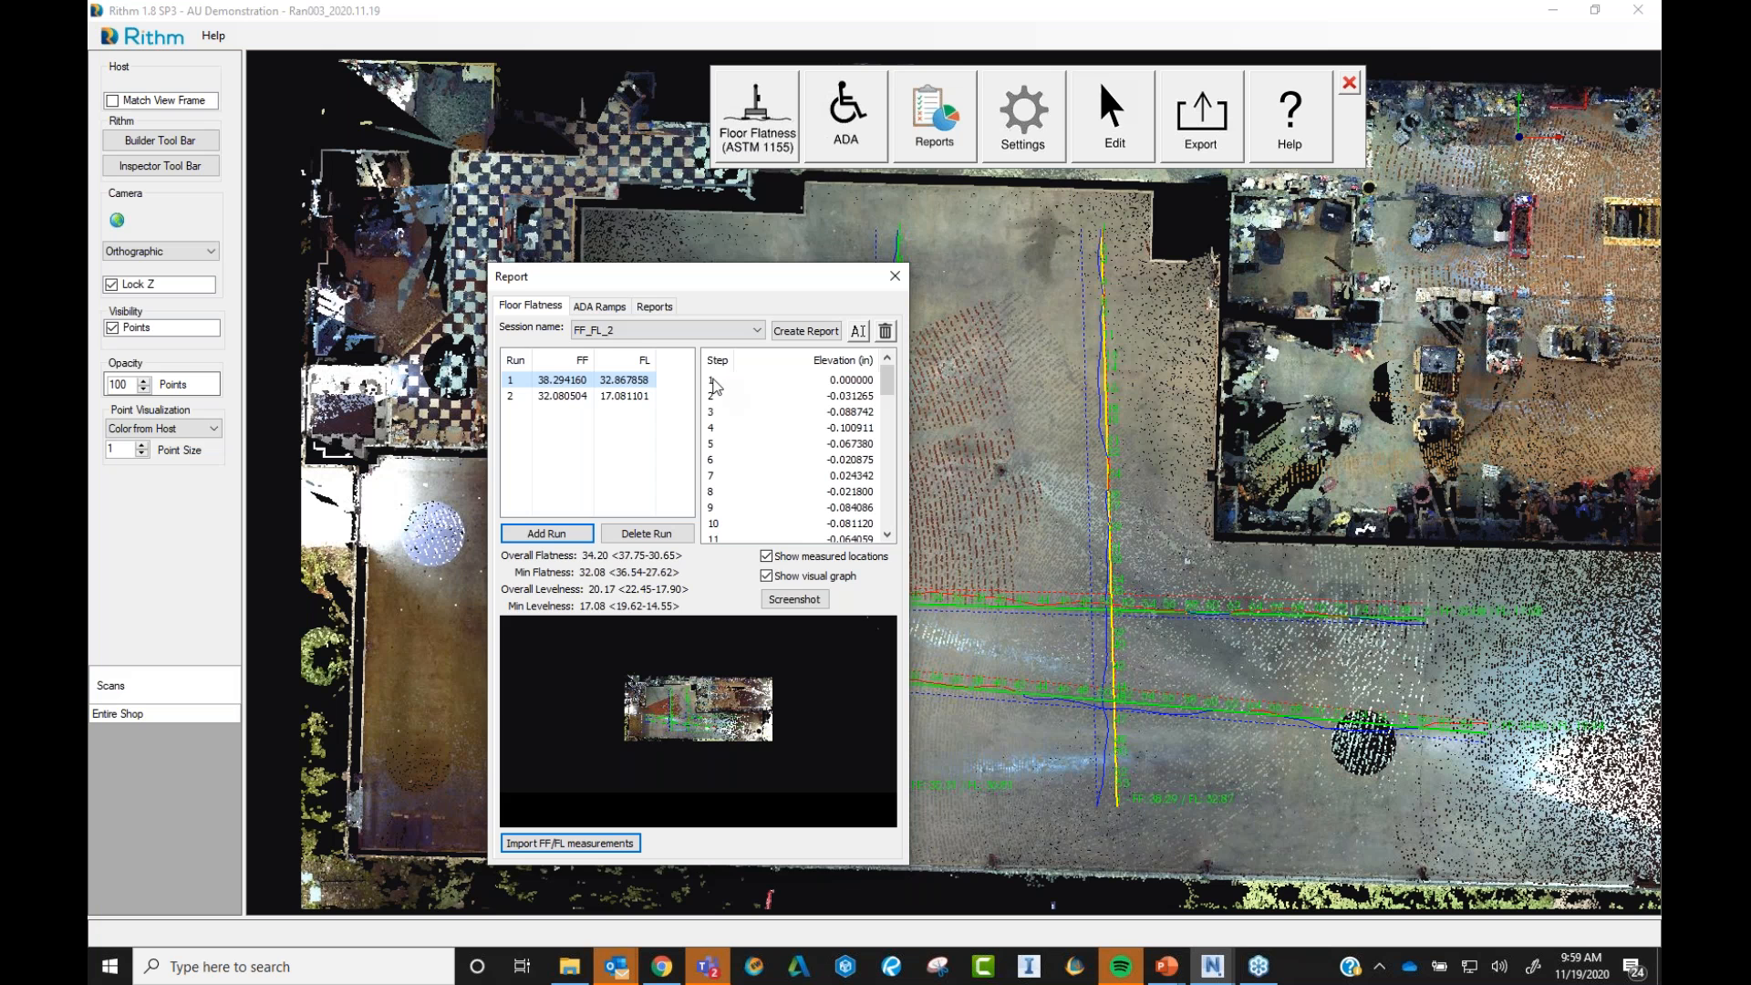
- Review the step elevations of run 1 in session FF_FL_2 and create the floor flatness report
click(713, 380)
click(712, 412)
scroll(851, 454, down, 8)
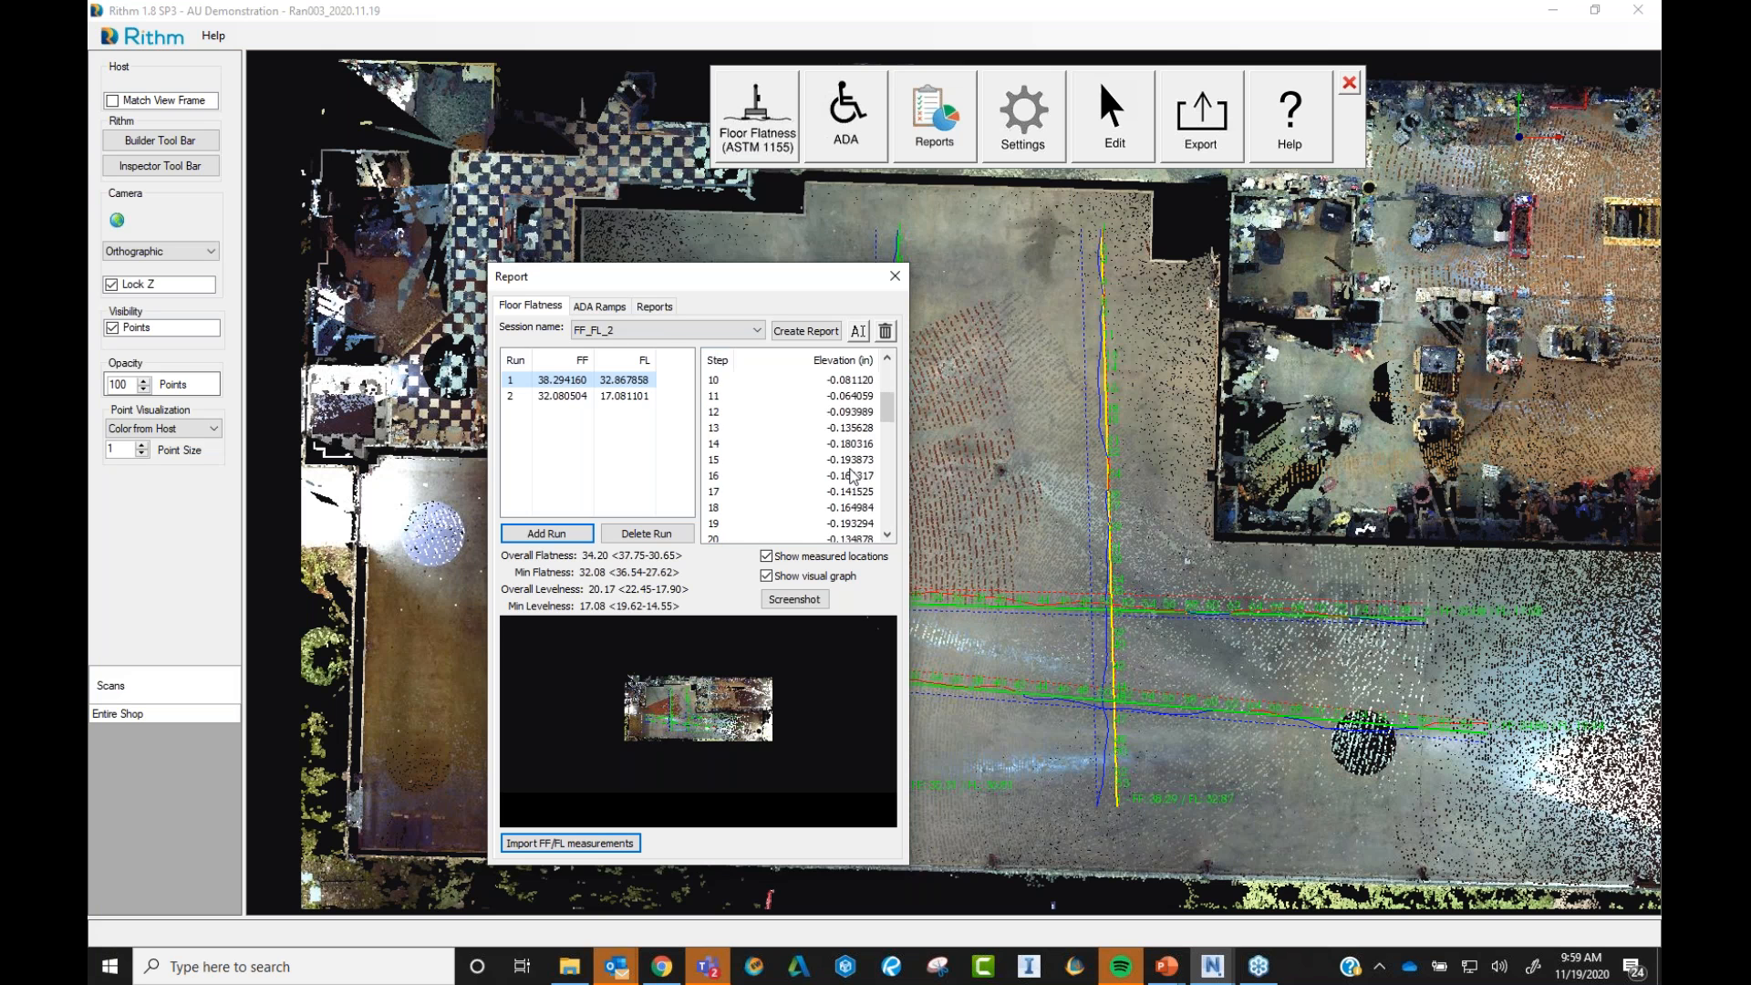
scroll(856, 497, down, 7)
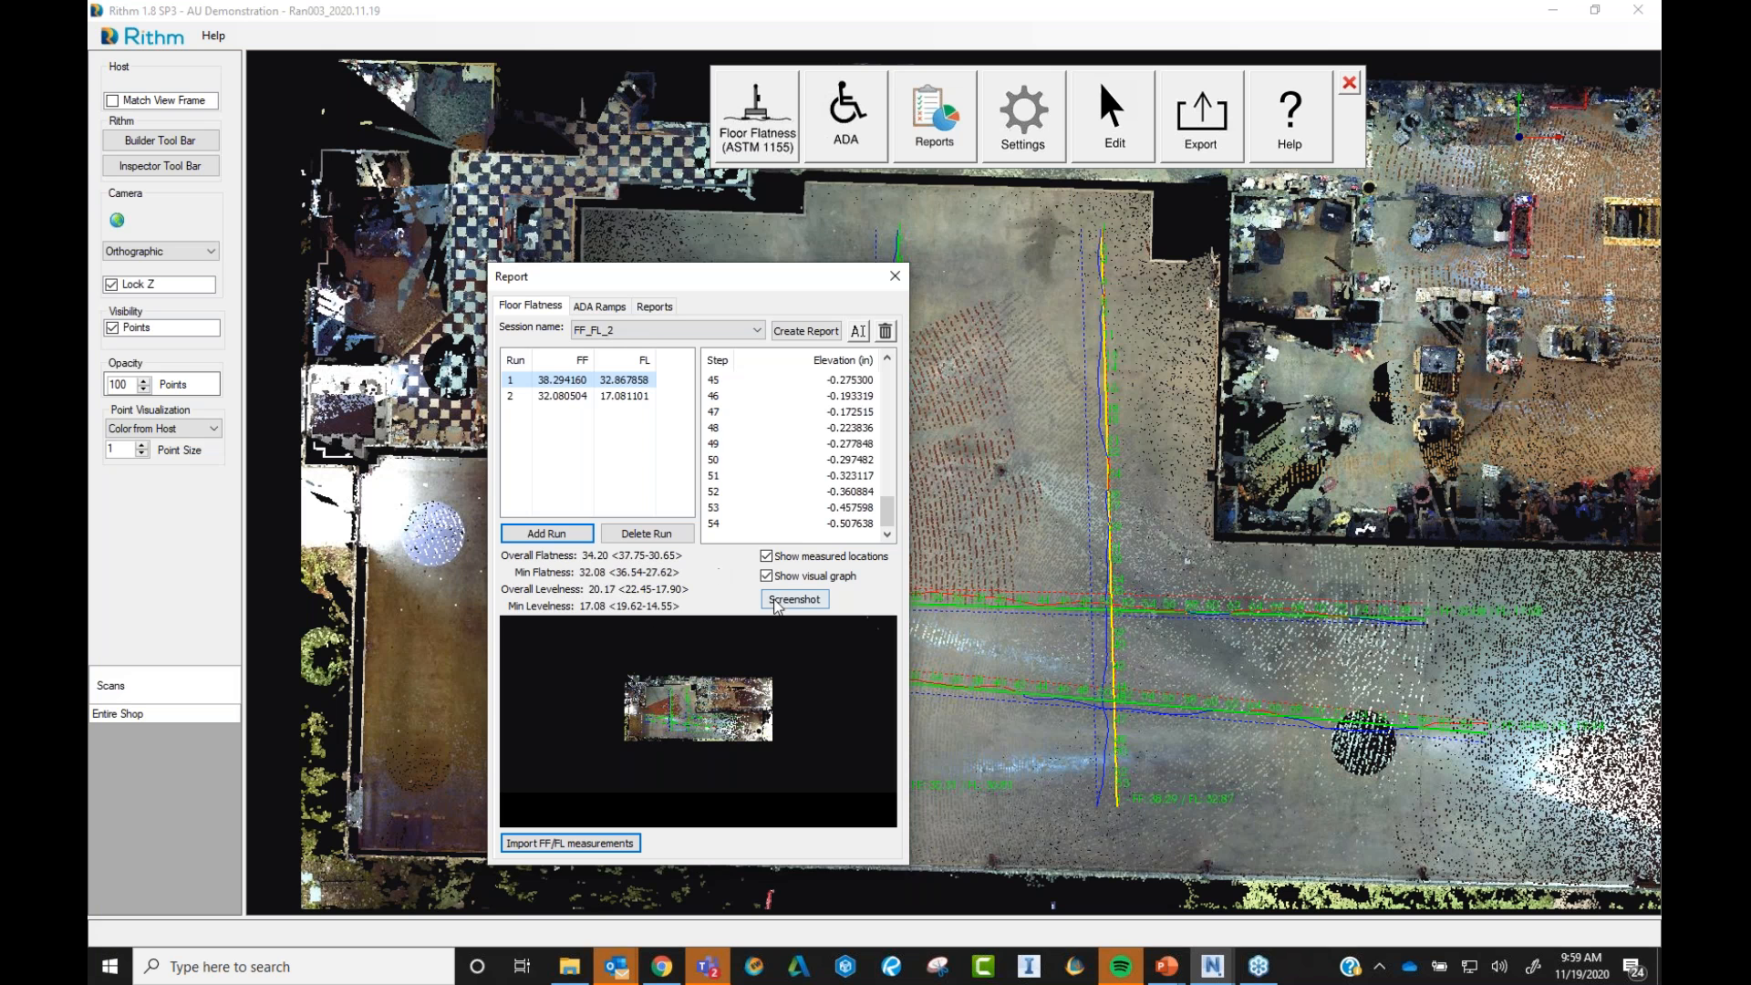
click(837, 331)
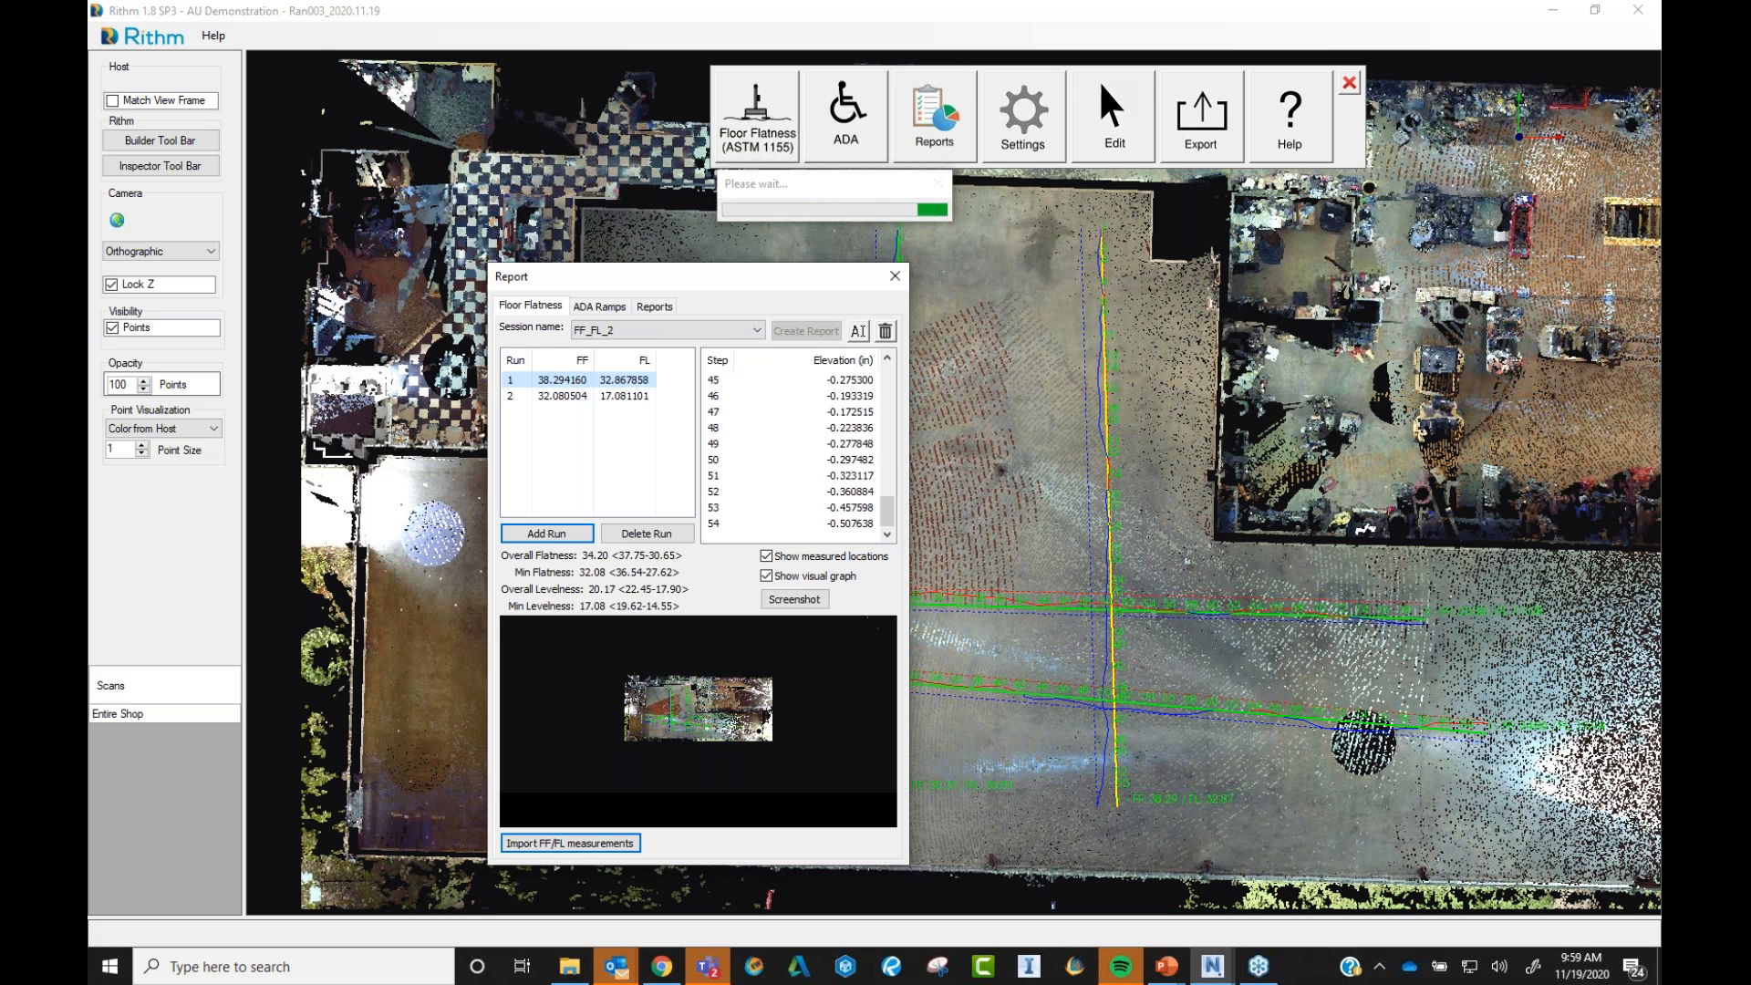
key(alt+Tab)
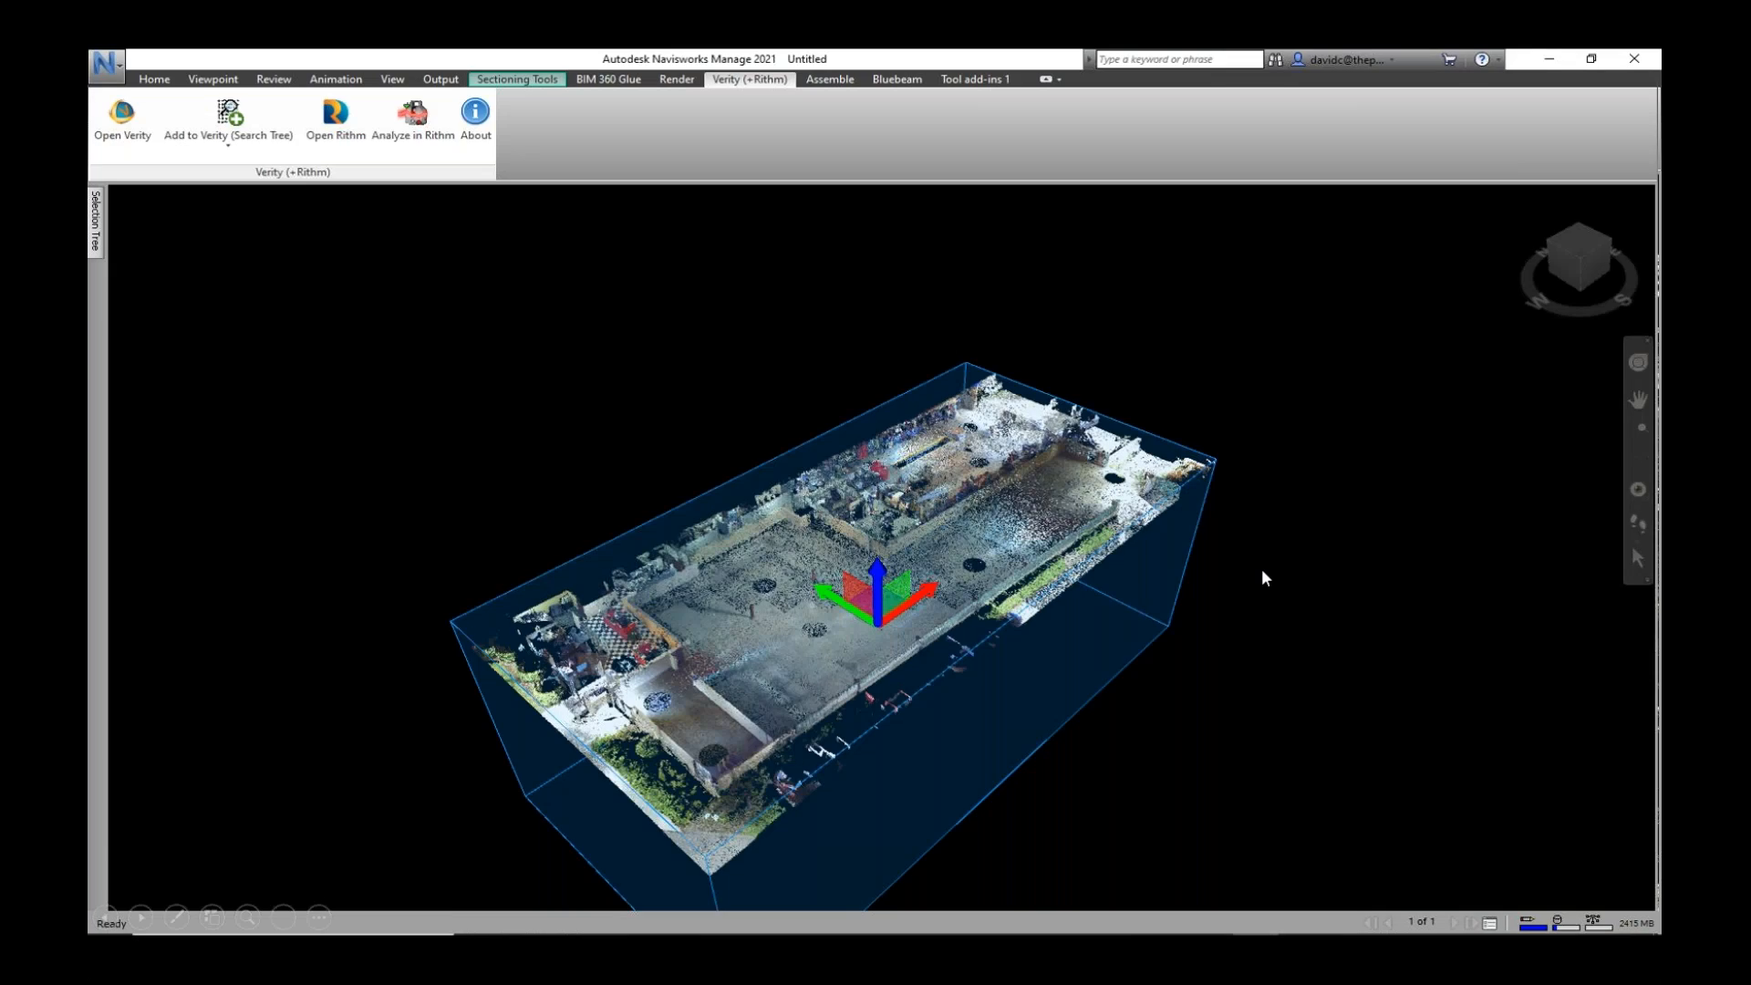
click(1262, 571)
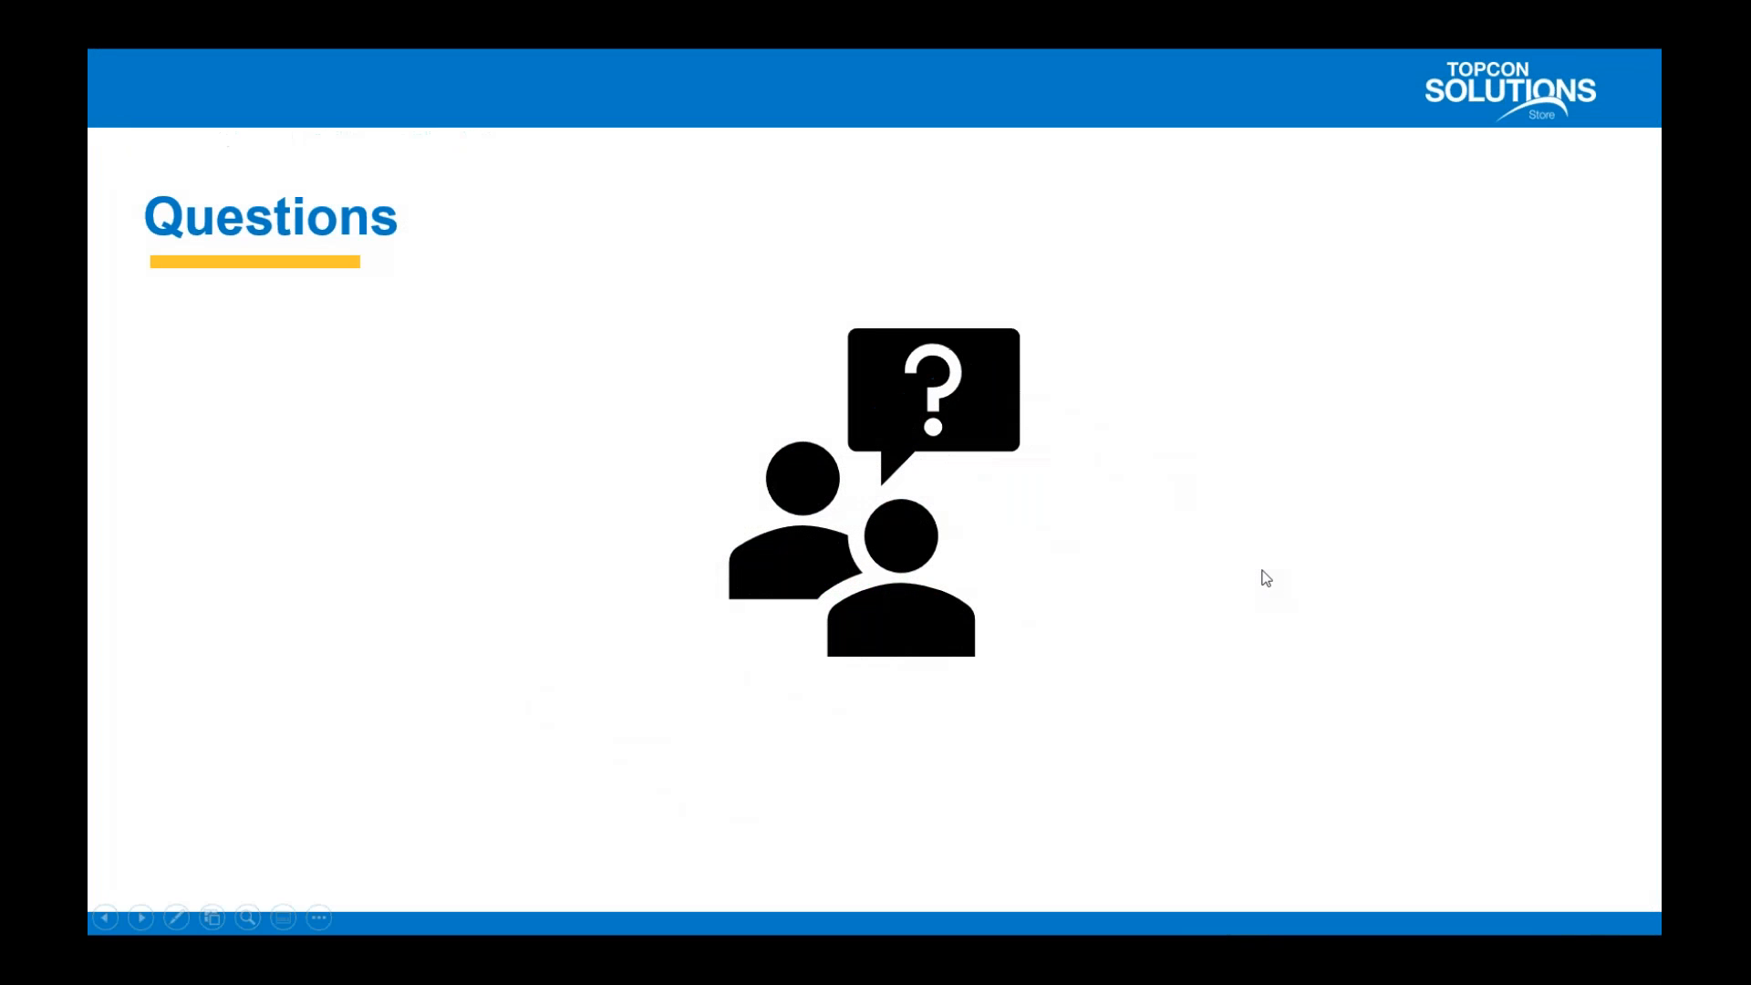
click(1263, 572)
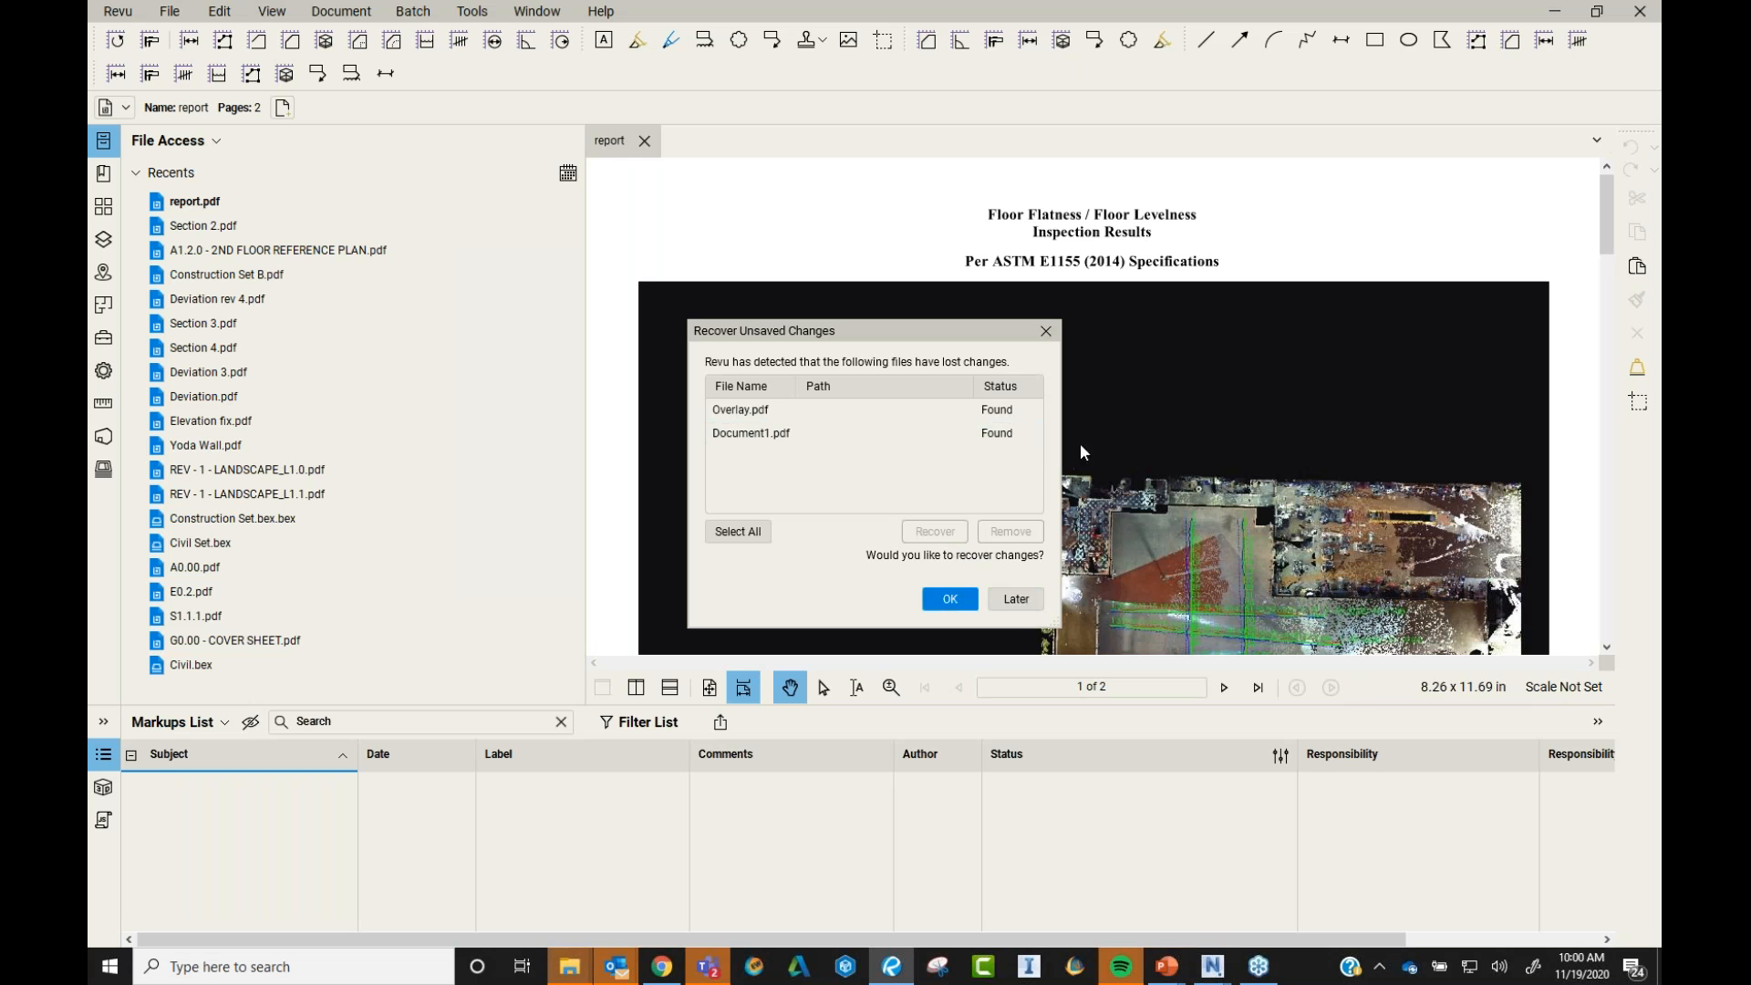
- Dismiss the unsaved changes recovery in Revu, examine the floor flatness report's image and results tables, and minimize Revu
click(1046, 331)
scroll(1117, 310, down, 10)
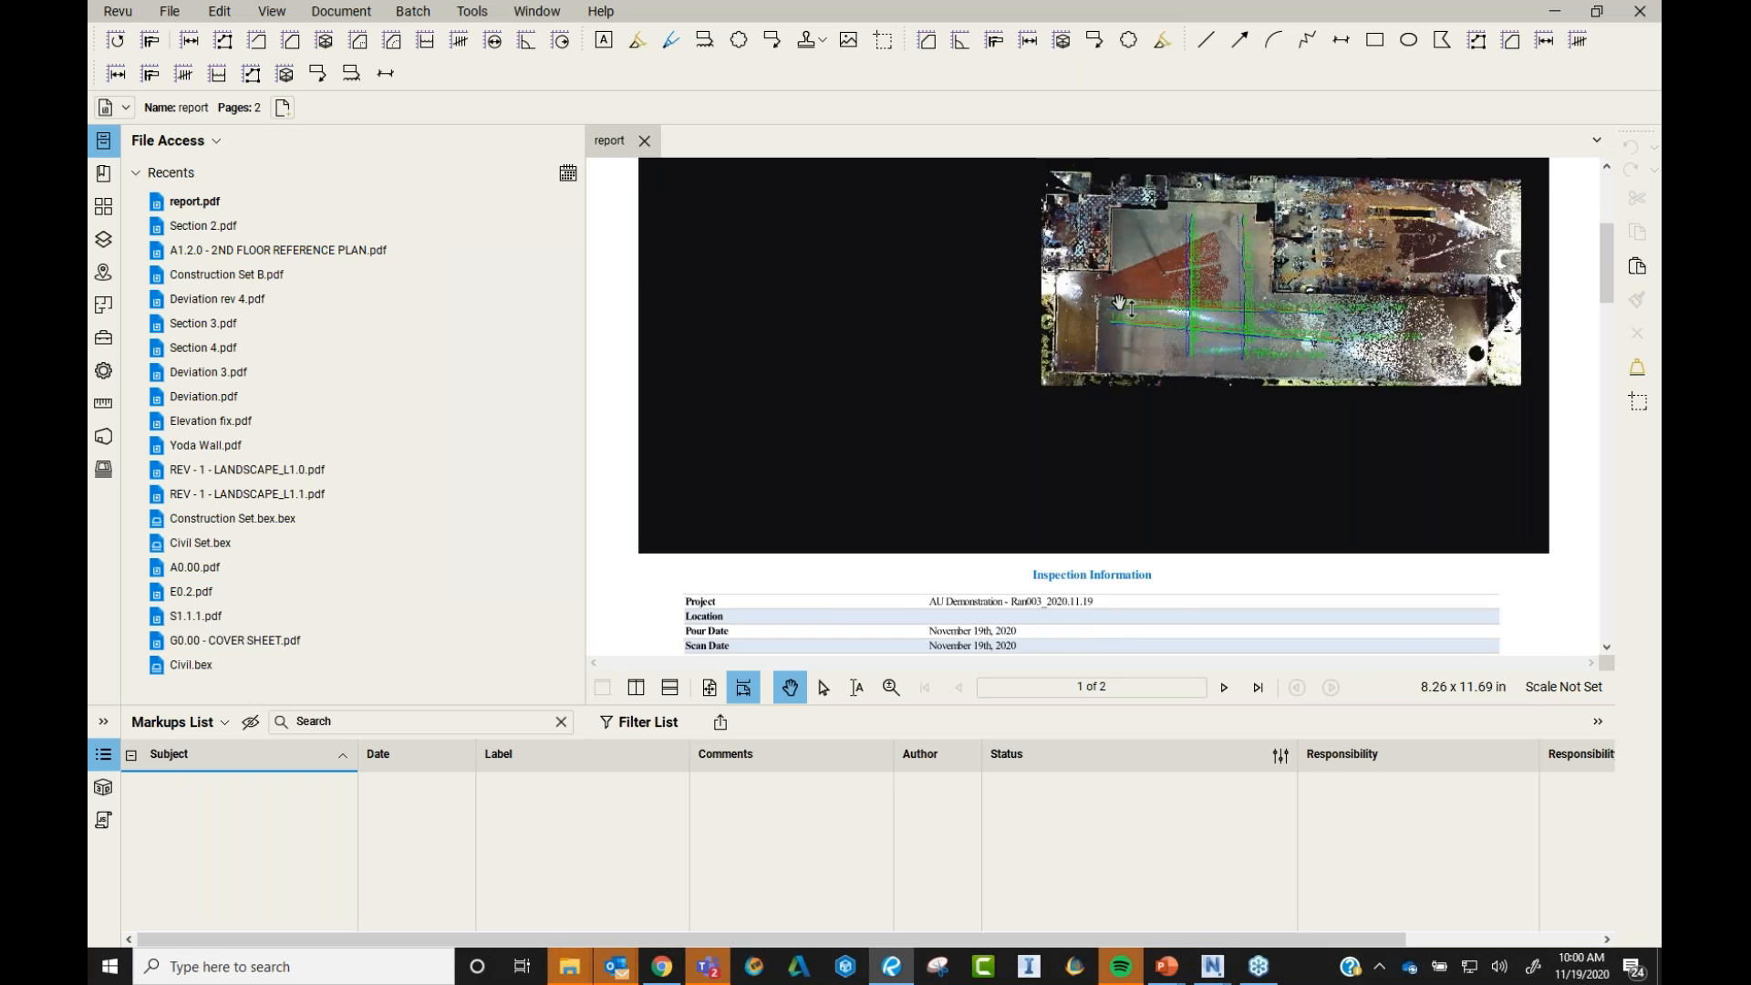
scroll(1224, 264, up, 4)
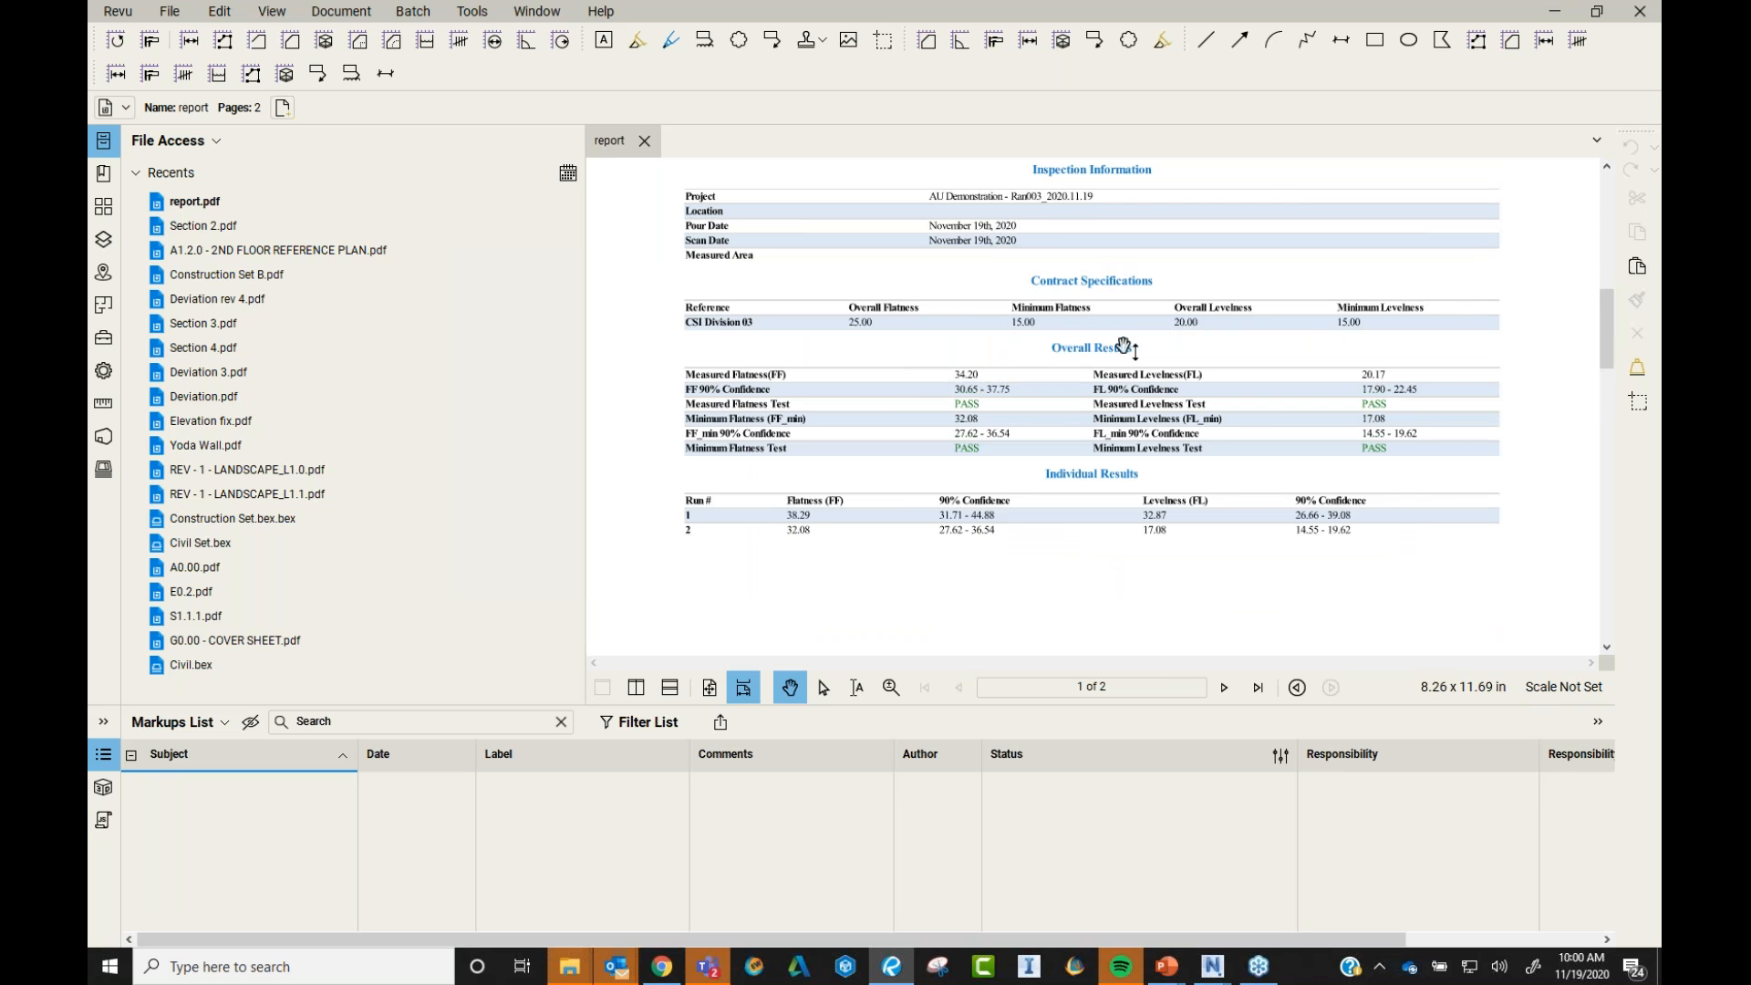
scroll(994, 374, up, 1)
scroll(1144, 495, down, 1)
click(1562, 12)
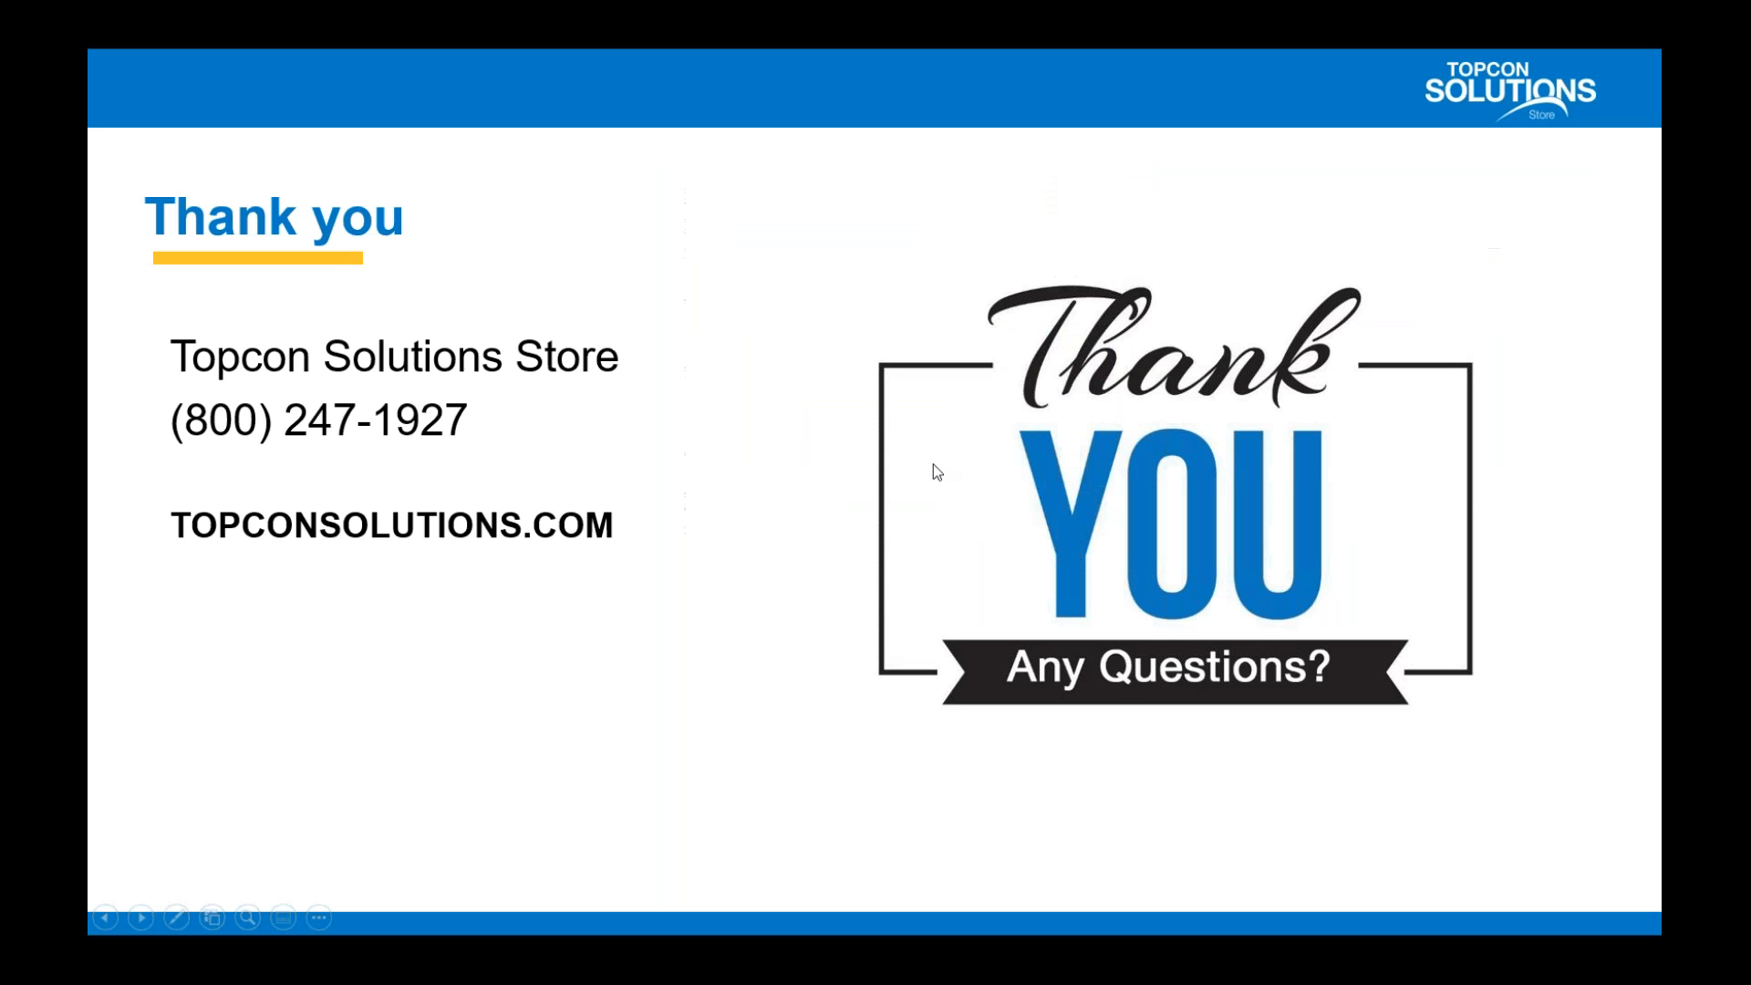